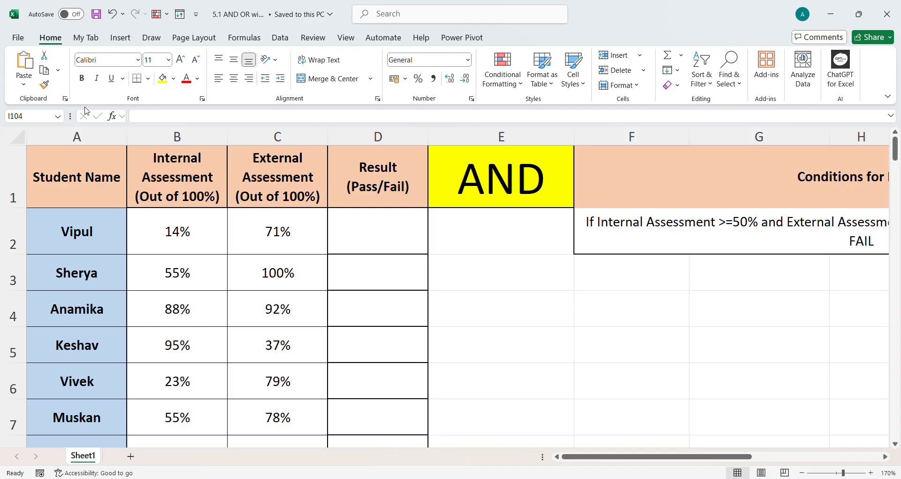
Enter the formula =AND(56>89,45>90) in cell E4
{"action": "left_click", "coordinate": [469, 319]}
{"action": "type", "text": "=AND"}
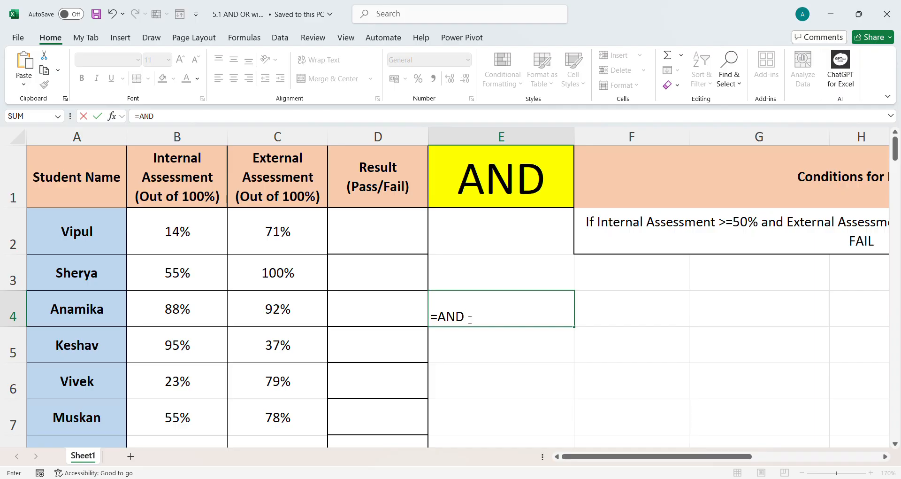
{"action": "type", "text": "("}
{"action": "type", "text": "56>89,45"}
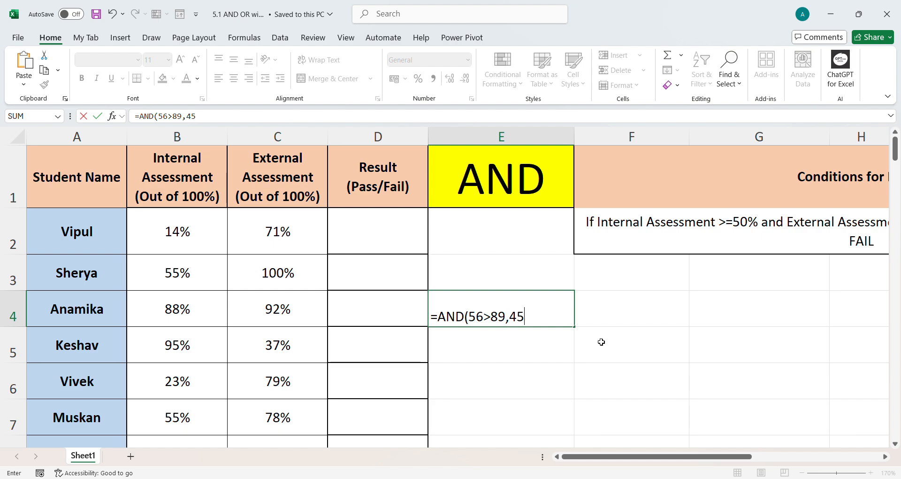
{"action": "type", "text": ">90)"}
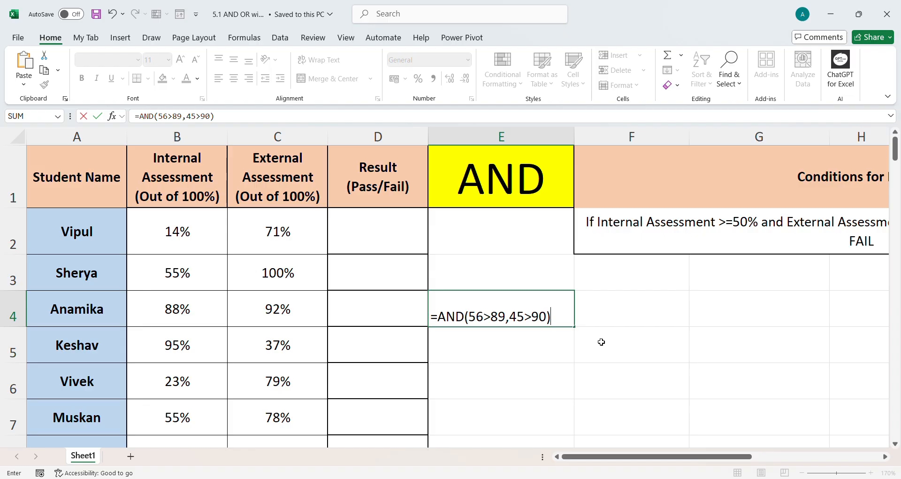
{"action": "key", "text": "Return"}
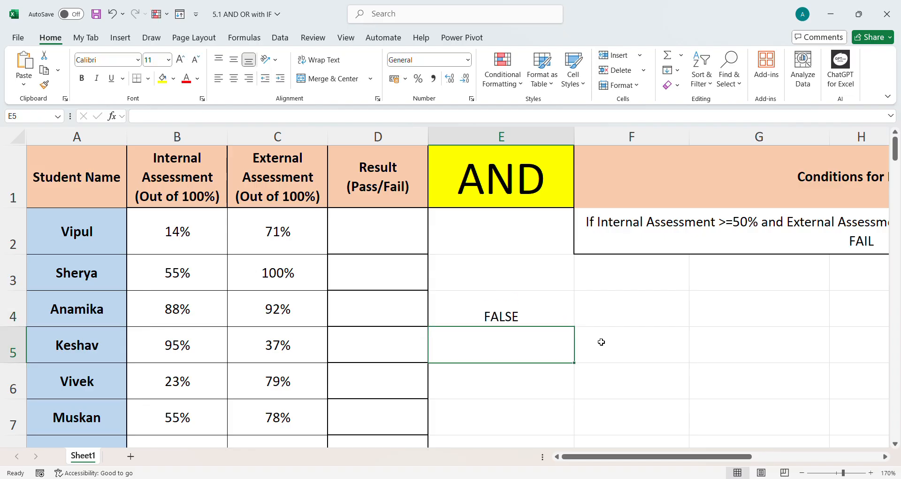
Enter the formula =AND(90>56,89>45) in cell E5
{"action": "type", "text": "=AND("}
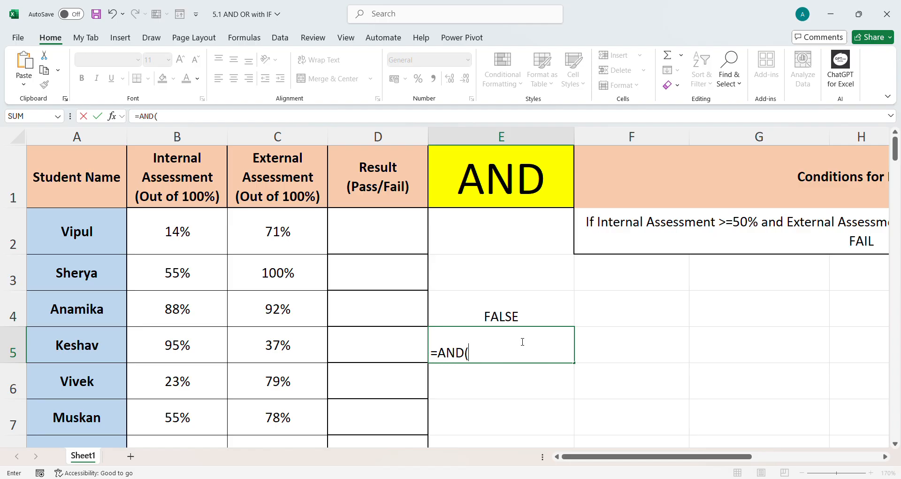
{"action": "type", "text": "90>56,"}
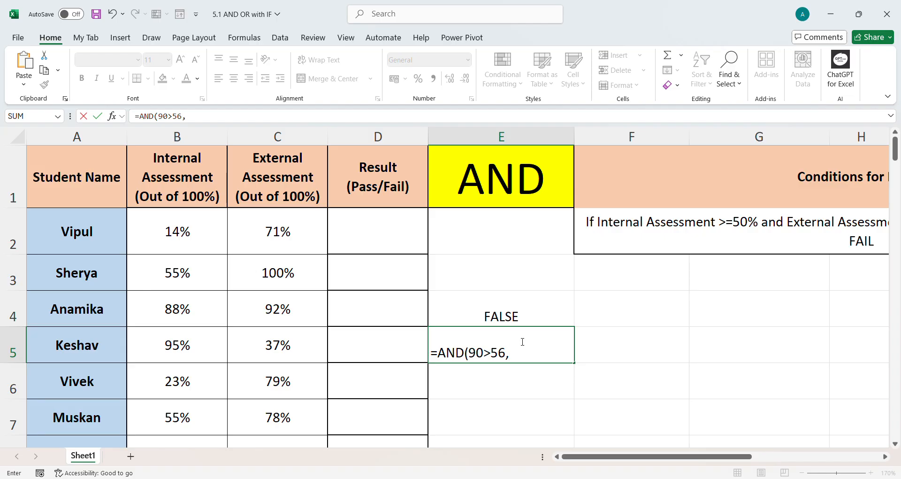
{"action": "type", "text": "89>45)"}
{"action": "key", "text": "Return"}
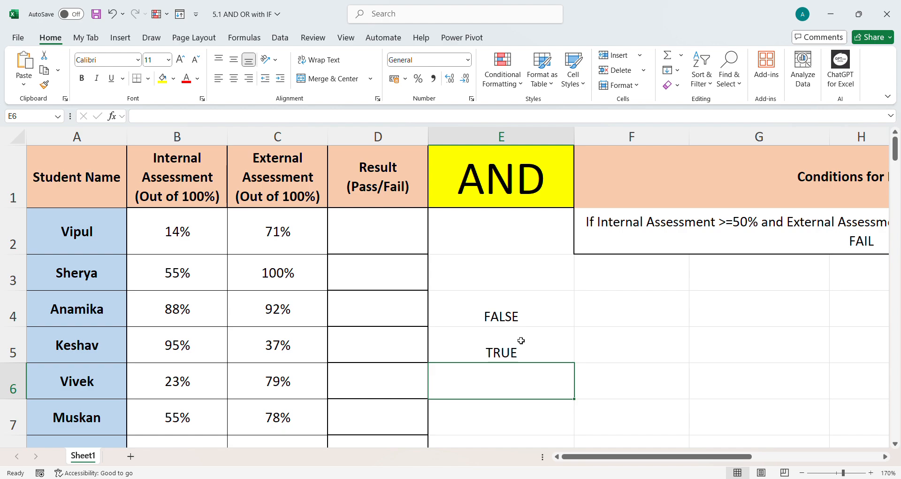
Enter the formula =AND(90>34,56>78) in cell E6
{"action": "type", "text": "=AN"}
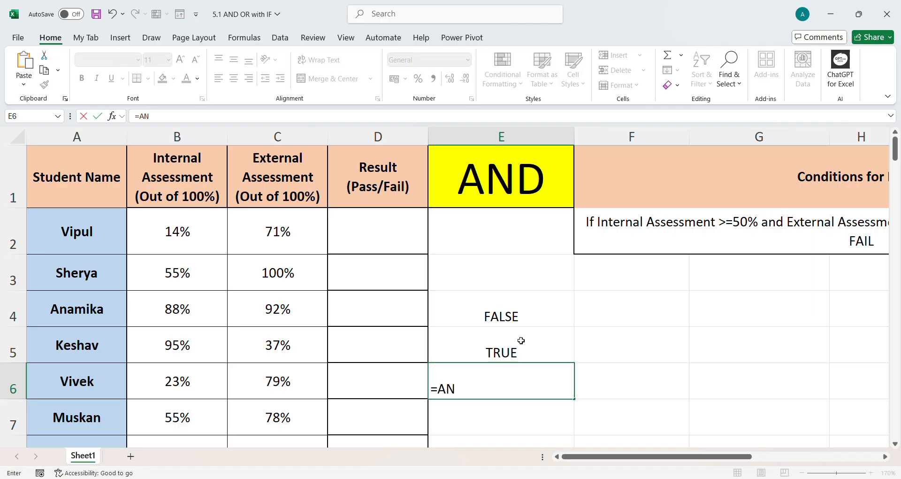
{"action": "type", "text": "D(90>34"}
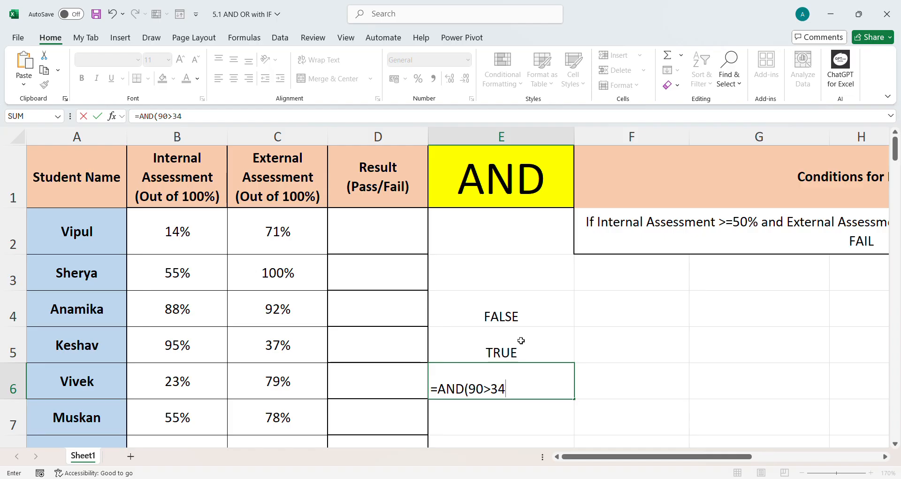
{"action": "type", "text": ",56>78"}
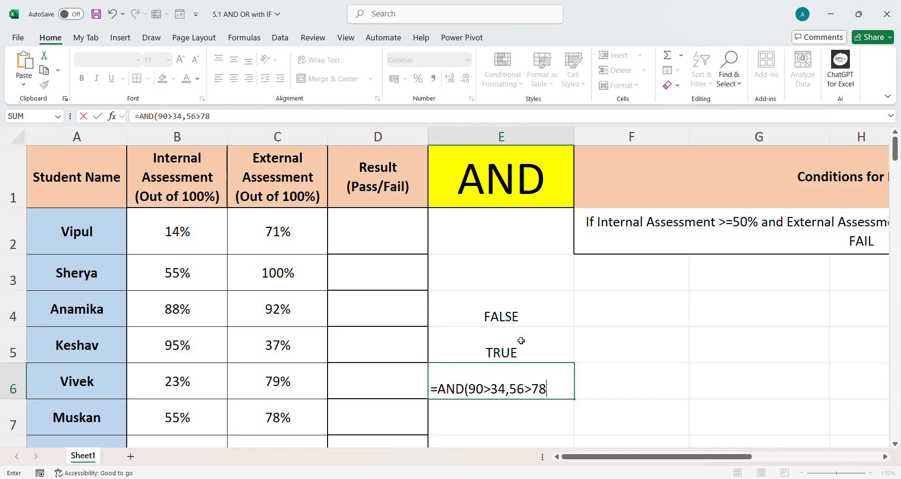
{"action": "type", "text": ")"}
{"action": "key", "text": "Return"}
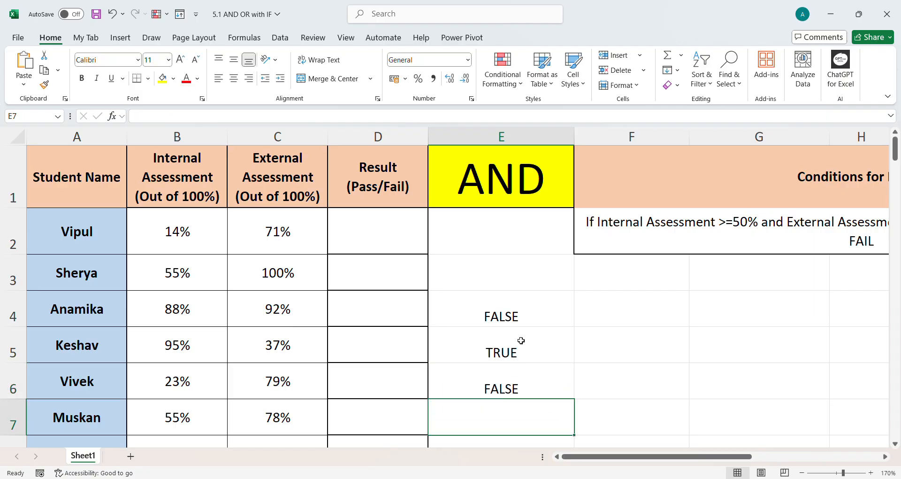
Clear the three AND example results from E4:E6
{"action": "left_click_drag", "start_coordinate": [518, 313], "coordinate": [514, 388]}
{"action": "key", "text": "Delete"}
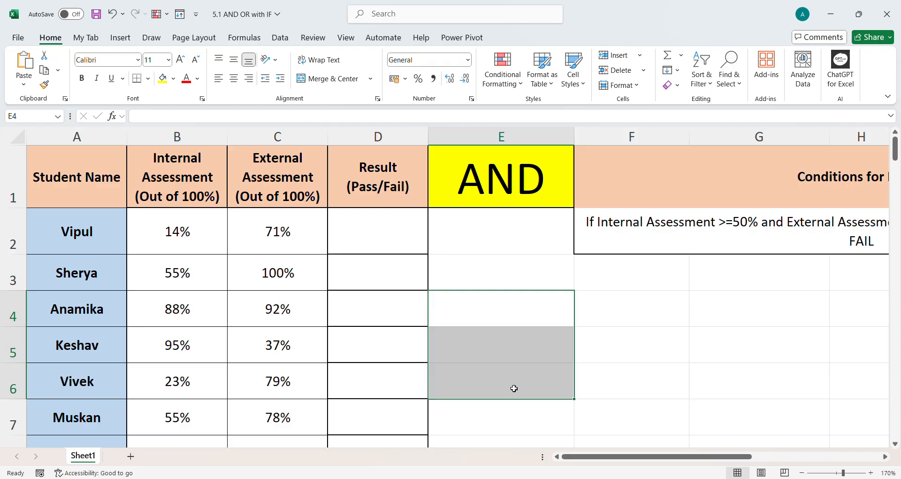
Select the Internal Assessment and External Assessment score ranges and the first student's row to review the data
{"action": "left_click", "coordinate": [186, 190]}
{"action": "left_click_drag", "start_coordinate": [170, 236], "coordinate": [167, 391]}
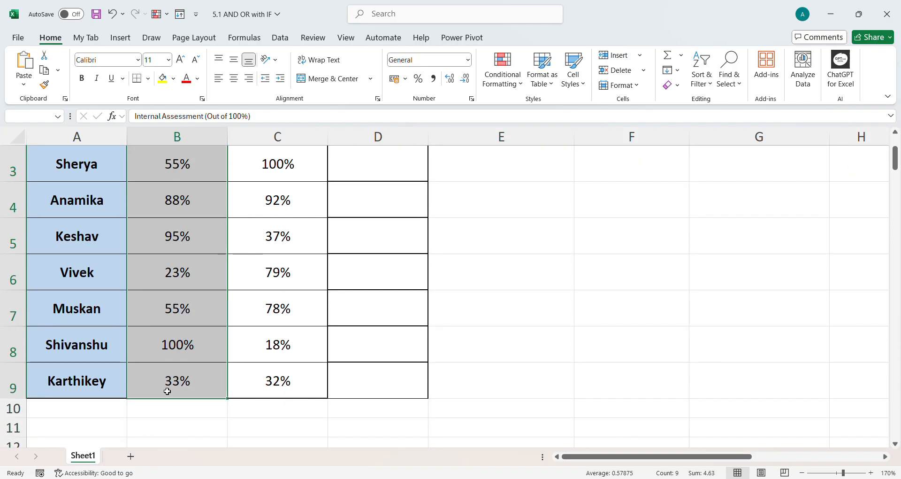
{"action": "scroll", "coordinate": [298, 316], "scroll_direction": "up", "scroll_amount": 1}
{"action": "left_click_drag", "start_coordinate": [287, 188], "coordinate": [280, 385]}
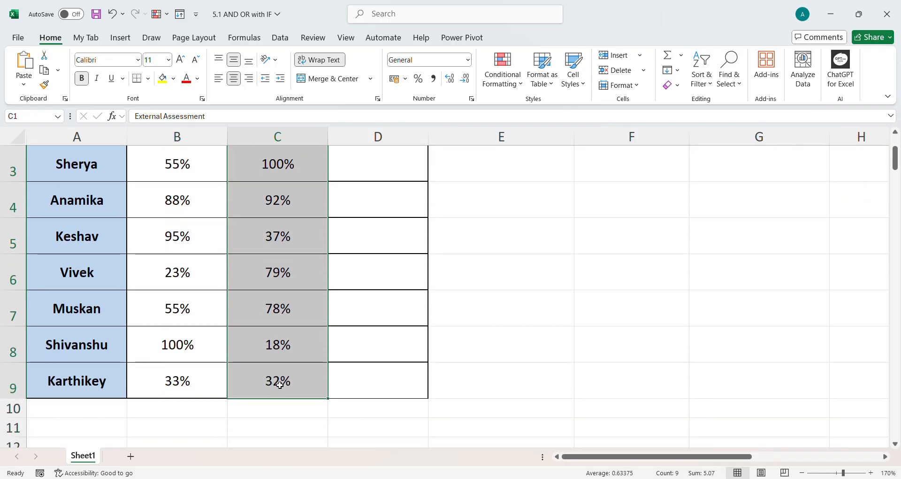
{"action": "scroll", "coordinate": [280, 385], "scroll_direction": "up", "scroll_amount": 1}
{"action": "left_click_drag", "start_coordinate": [75, 236], "coordinate": [357, 236]}
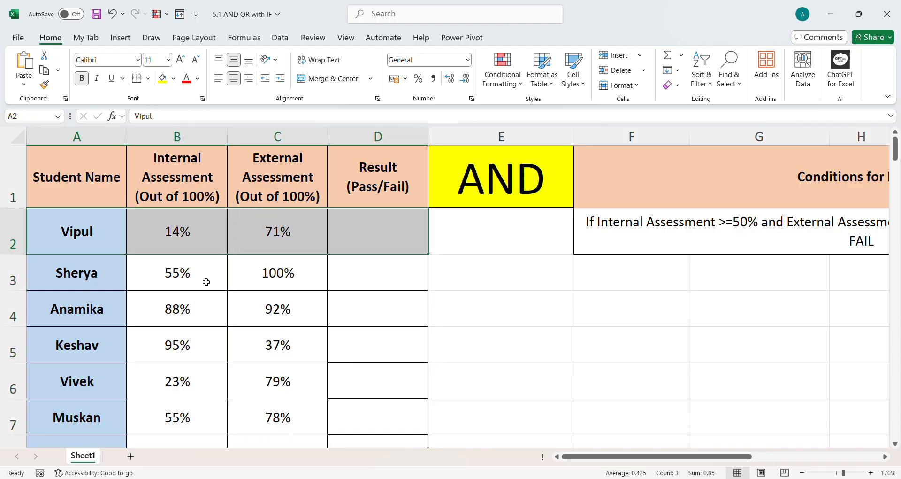
Annotate the conditions text with a red pen, circling both conditions and writing C1, LT1, C2, LT2 and TRUE with ticks
{"action": "left_click_drag", "start_coordinate": [580, 453], "coordinate": [676, 448]}
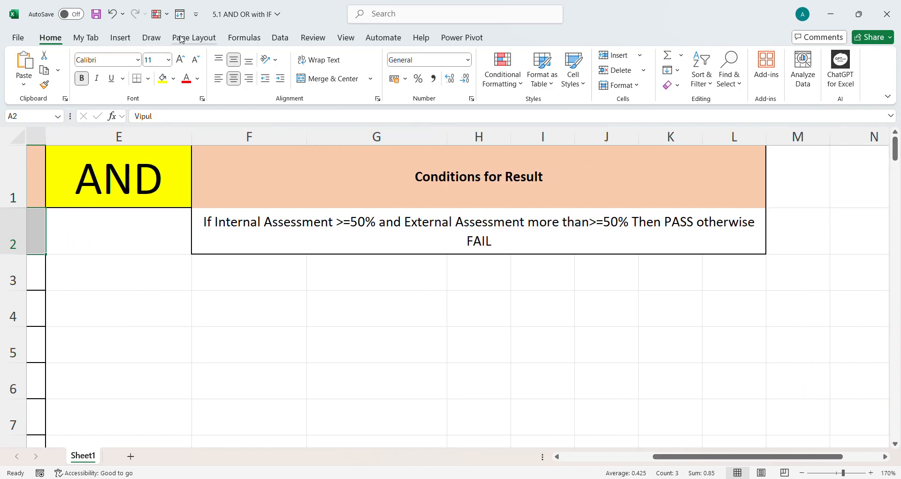
{"action": "left_click", "coordinate": [155, 40]}
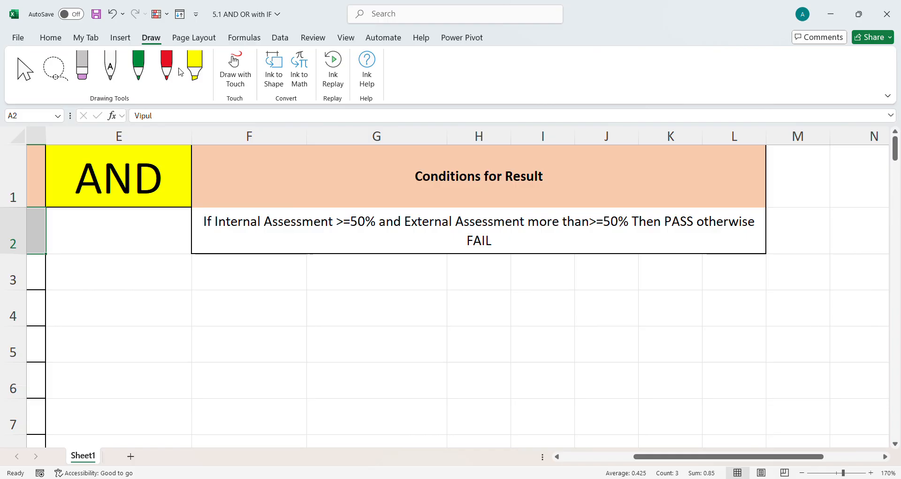
{"action": "left_click", "coordinate": [178, 70]}
{"action": "mouse_move", "coordinate": [220, 232]}
{"action": "left_mouse_down"}
{"action": "mouse_move", "coordinate": [384, 236]}
{"action": "mouse_move", "coordinate": [386, 214]}
{"action": "mouse_move", "coordinate": [221, 211]}
{"action": "mouse_move", "coordinate": [214, 224]}
{"action": "mouse_move", "coordinate": [265, 290]}
{"action": "mouse_move", "coordinate": [244, 323]}
{"action": "mouse_move", "coordinate": [264, 336]}
{"action": "mouse_move", "coordinate": [277, 311]}
{"action": "mouse_move", "coordinate": [283, 331]}
{"action": "mouse_move", "coordinate": [293, 328]}
{"action": "mouse_move", "coordinate": [301, 365]}
{"action": "mouse_move", "coordinate": [301, 343]}
{"action": "mouse_move", "coordinate": [317, 332]}
{"action": "mouse_move", "coordinate": [324, 356]}
{"action": "mouse_move", "coordinate": [339, 350]}
{"action": "left_mouse_up"}
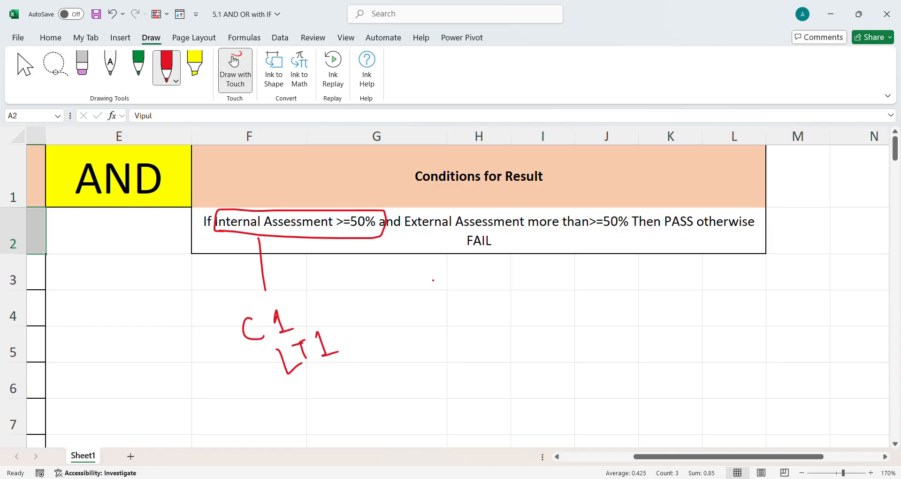
{"action": "mouse_move", "coordinate": [402, 212]}
{"action": "left_mouse_down"}
{"action": "mouse_move", "coordinate": [403, 234]}
{"action": "mouse_move", "coordinate": [440, 236]}
{"action": "mouse_move", "coordinate": [629, 232]}
{"action": "mouse_move", "coordinate": [630, 213]}
{"action": "mouse_move", "coordinate": [404, 211]}
{"action": "mouse_move", "coordinate": [444, 271]}
{"action": "mouse_move", "coordinate": [454, 313]}
{"action": "left_mouse_up"}
{"action": "mouse_move", "coordinate": [467, 342]}
{"action": "left_mouse_down"}
{"action": "mouse_move", "coordinate": [490, 347]}
{"action": "mouse_move", "coordinate": [497, 330]}
{"action": "mouse_move", "coordinate": [525, 330]}
{"action": "left_mouse_up"}
{"action": "mouse_move", "coordinate": [393, 231]}
{"action": "left_mouse_down"}
{"action": "mouse_move", "coordinate": [399, 334]}
{"action": "mouse_move", "coordinate": [405, 327]}
{"action": "left_mouse_up"}
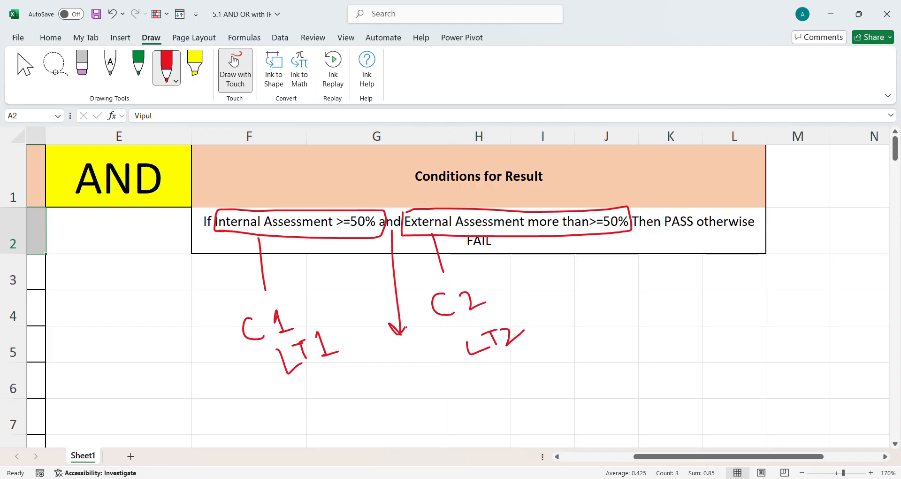
{"action": "mouse_move", "coordinate": [374, 376]}
{"action": "left_mouse_down"}
{"action": "mouse_move", "coordinate": [397, 374]}
{"action": "mouse_move", "coordinate": [389, 392]}
{"action": "mouse_move", "coordinate": [402, 390]}
{"action": "left_mouse_up"}
{"action": "mouse_move", "coordinate": [400, 369]}
{"action": "left_mouse_down"}
{"action": "mouse_move", "coordinate": [419, 386]}
{"action": "mouse_move", "coordinate": [430, 368]}
{"action": "mouse_move", "coordinate": [440, 384]}
{"action": "mouse_move", "coordinate": [453, 382]}
{"action": "left_mouse_up"}
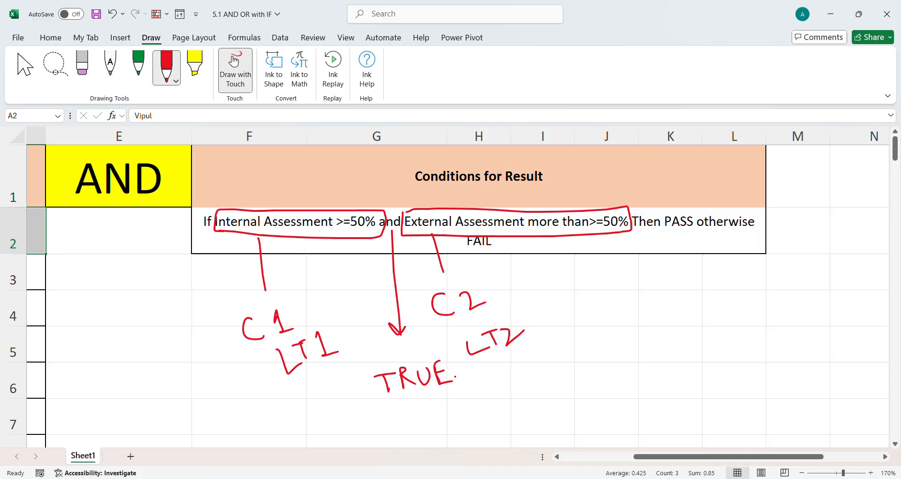
{"action": "left_click_drag", "start_coordinate": [679, 211], "coordinate": [707, 193]}
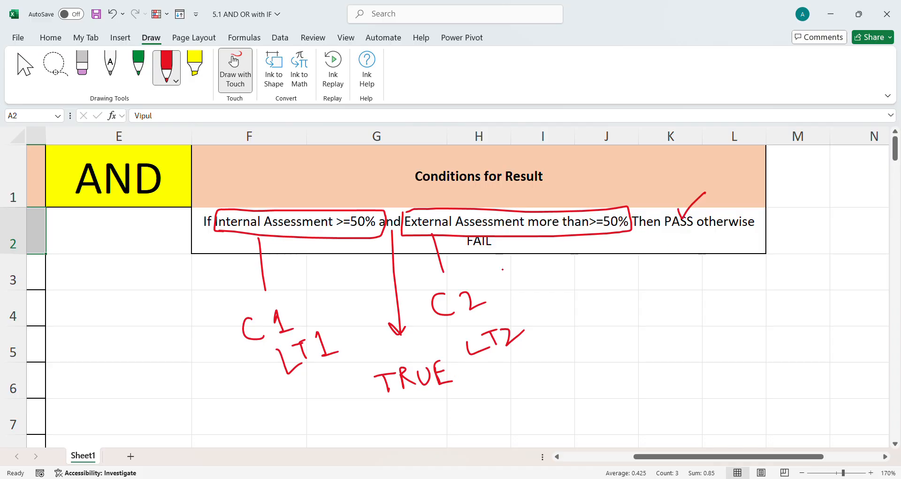
{"action": "mouse_move", "coordinate": [497, 252]}
{"action": "left_mouse_down"}
{"action": "mouse_move", "coordinate": [571, 314]}
{"action": "mouse_move", "coordinate": [615, 309]}
{"action": "left_mouse_up"}
{"action": "left_click", "coordinate": [666, 313]}
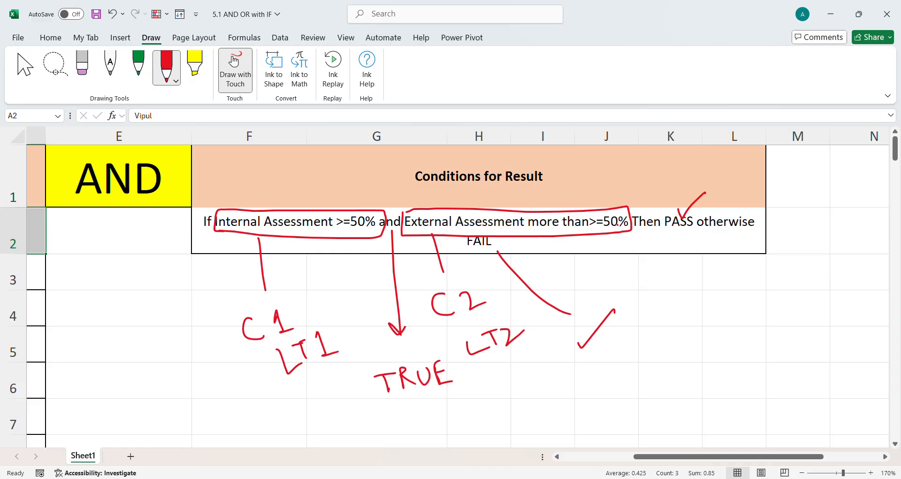
Enter the formula =IF(AND(B2>=50%,C2>=50%),"PASS","FAIL") in cell D2 for the first student
{"action": "left_click_drag", "start_coordinate": [645, 456], "coordinate": [574, 457]}
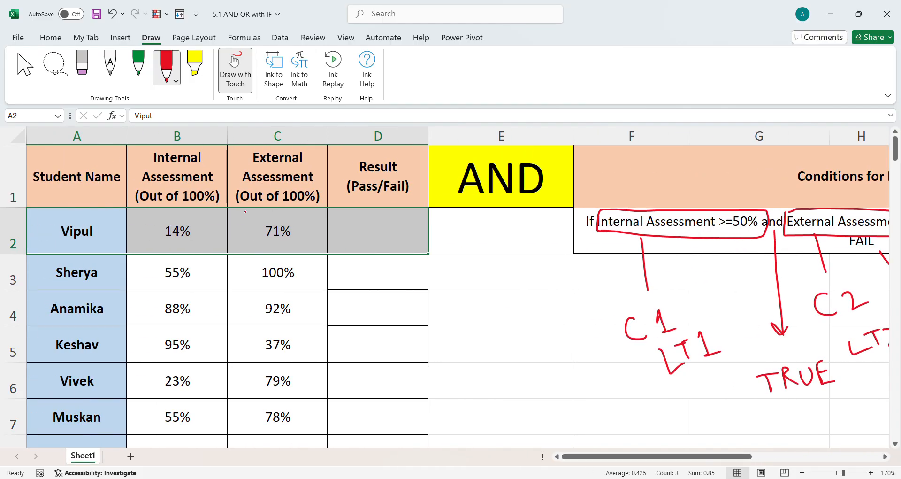
{"action": "key", "text": "Escape"}
{"action": "left_click", "coordinate": [343, 225]}
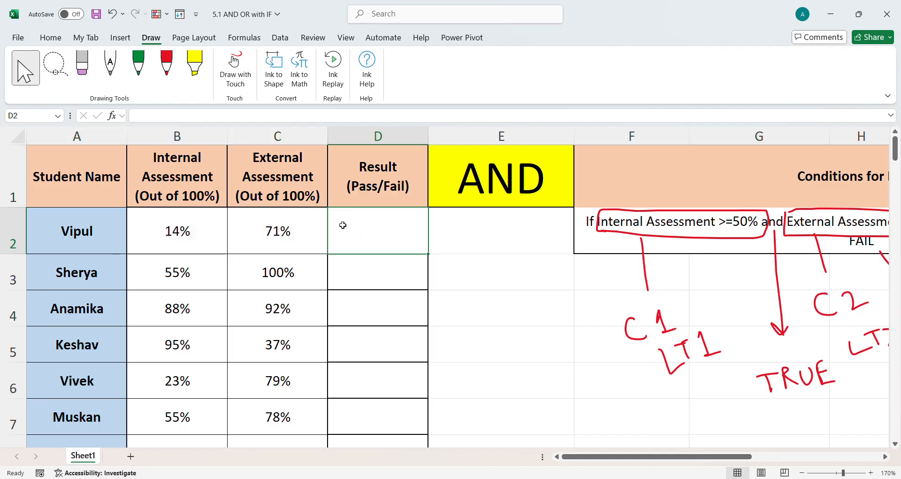
{"action": "type", "text": "=IF"}
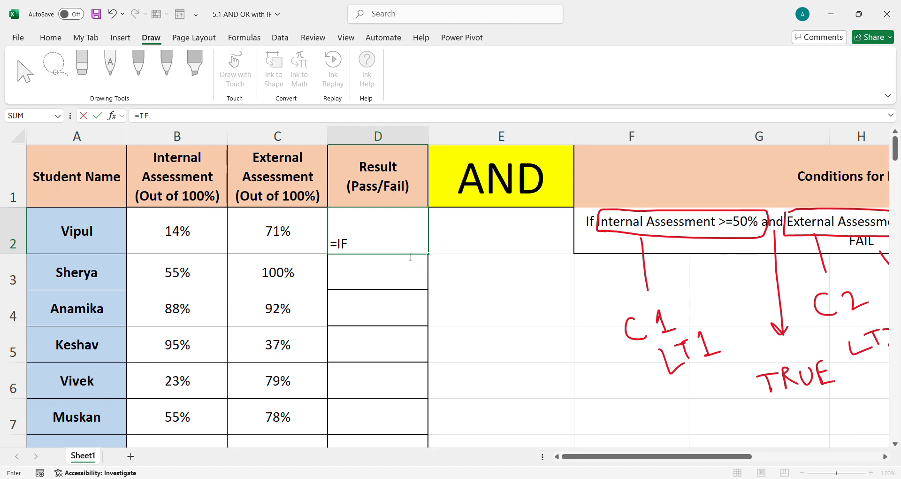
{"action": "type", "text": "("}
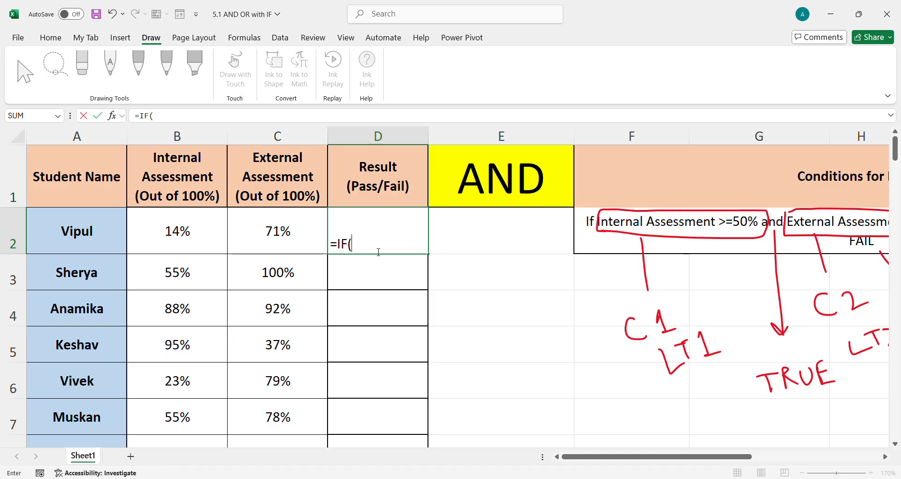
{"action": "type", "text": "AND("}
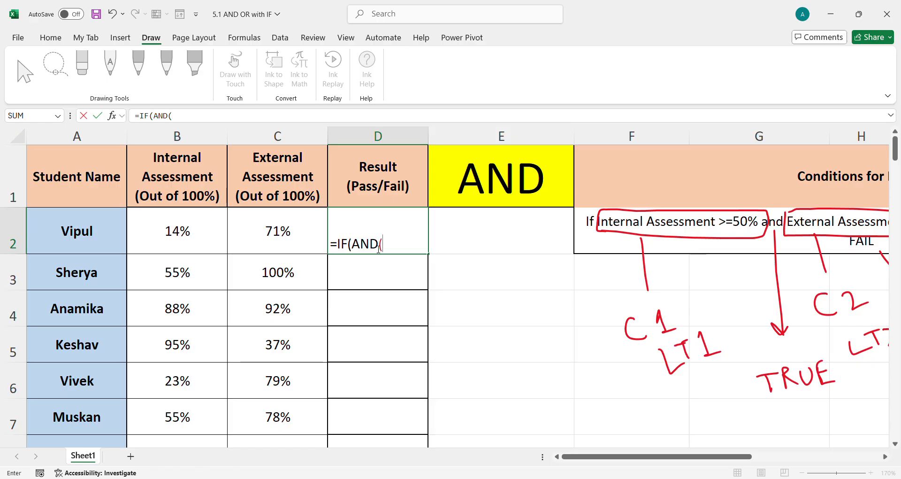
{"action": "left_click", "coordinate": [193, 238]}
{"action": "type", "text": ">=50"}
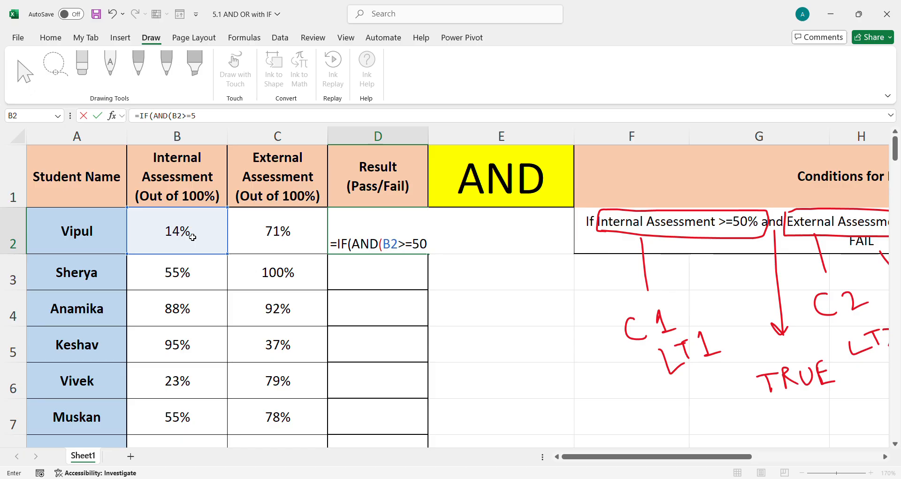
{"action": "type", "text": "%,"}
{"action": "left_click", "coordinate": [267, 232]}
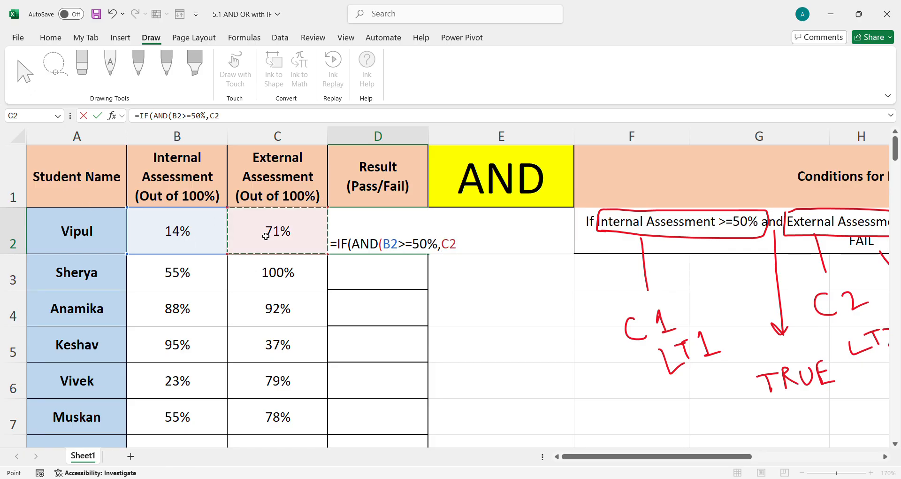
{"action": "type", "text": ">=50"}
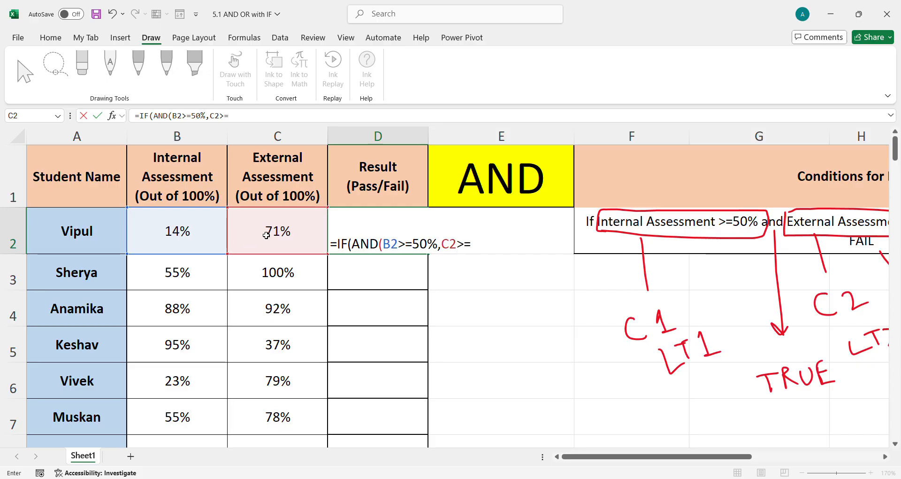
{"action": "type", "text": "%)"}
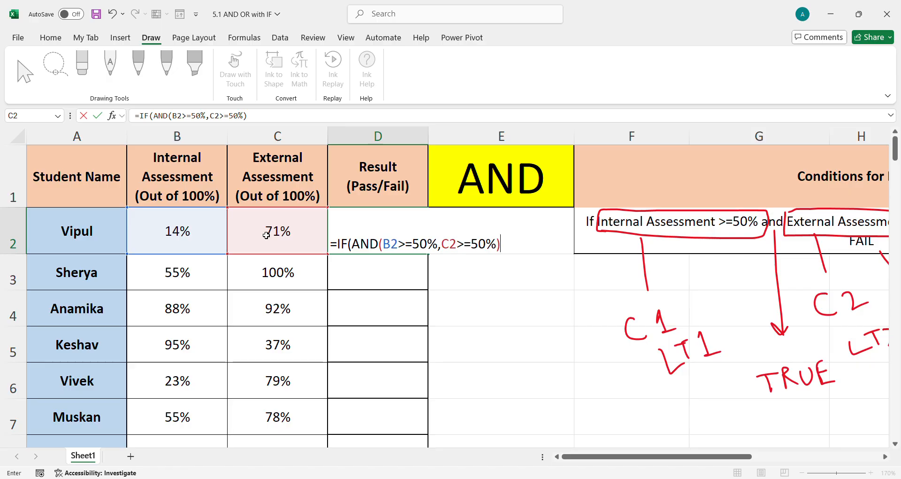
{"action": "type", "text": ",\"PASS\",\"FAIL"}
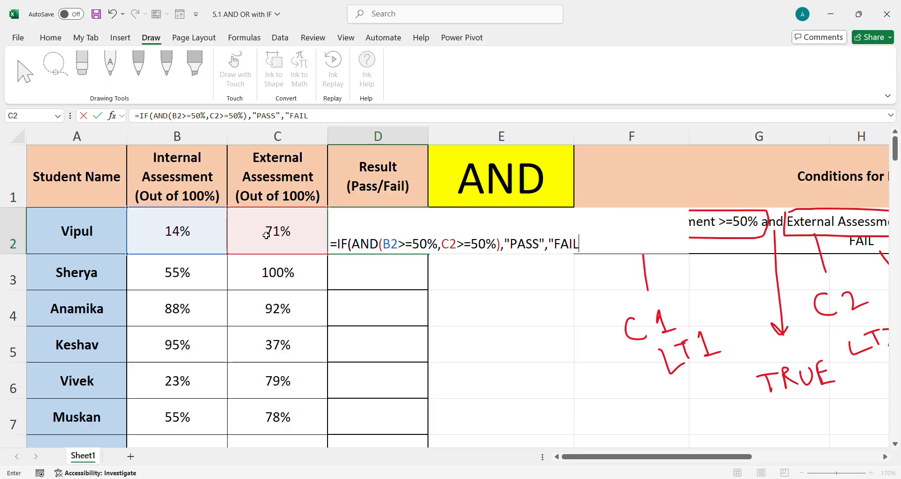
{"action": "type", "text": "\")"}
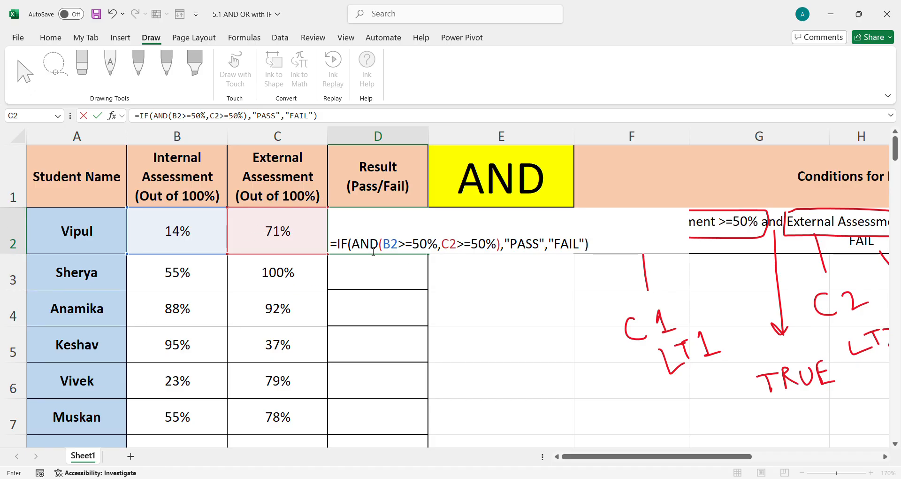
{"action": "left_click_drag", "start_coordinate": [358, 248], "coordinate": [502, 247]}
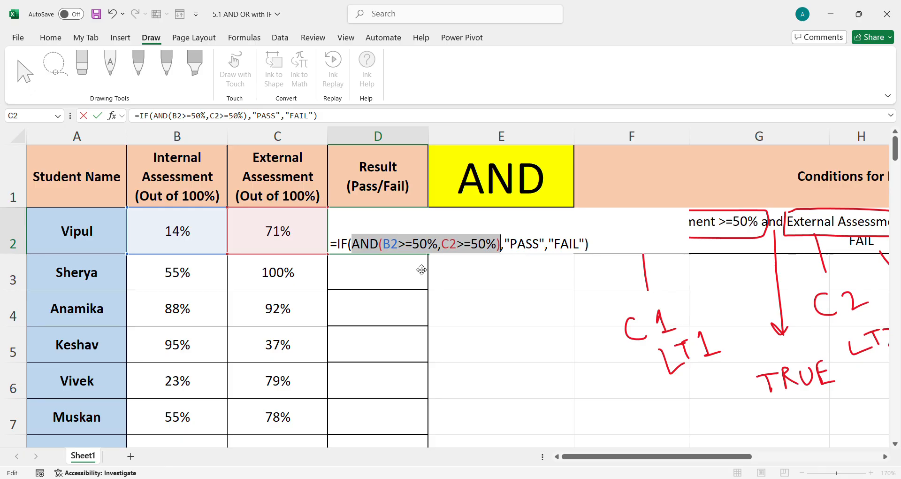
{"action": "left_click_drag", "start_coordinate": [511, 244], "coordinate": [539, 244]}
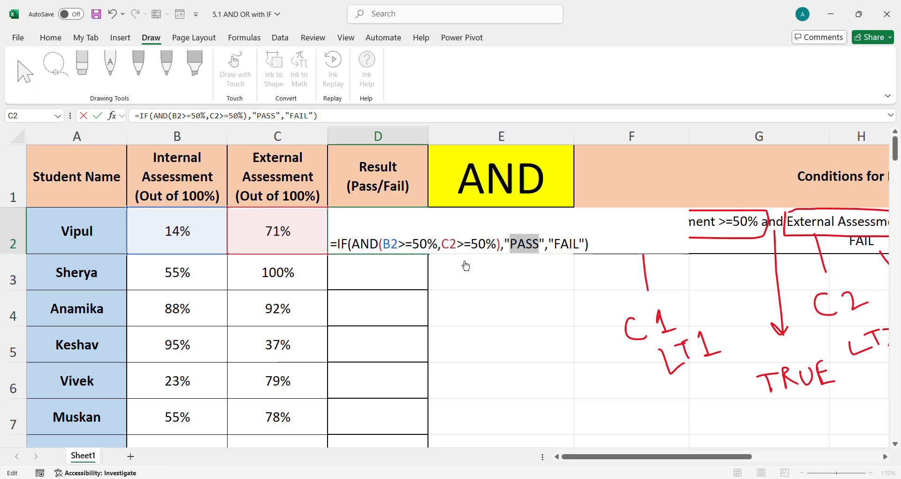
{"action": "left_click", "coordinate": [389, 247]}
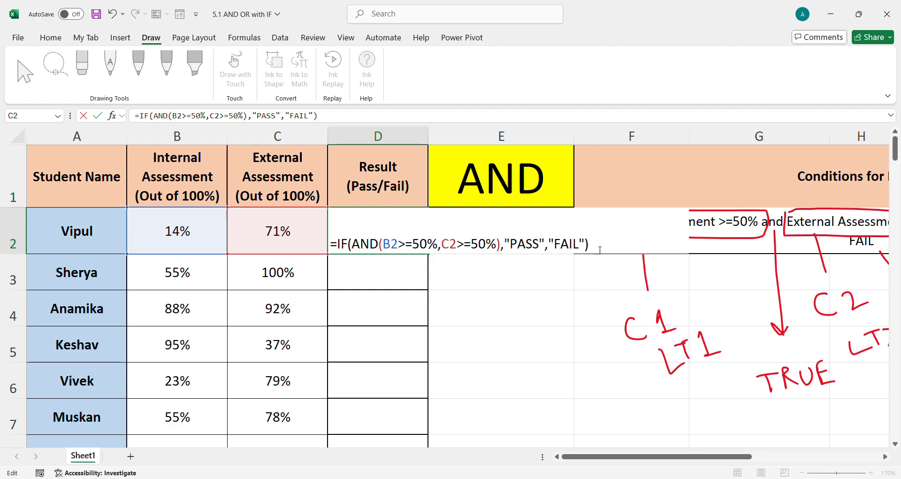
{"action": "key", "text": "Return"}
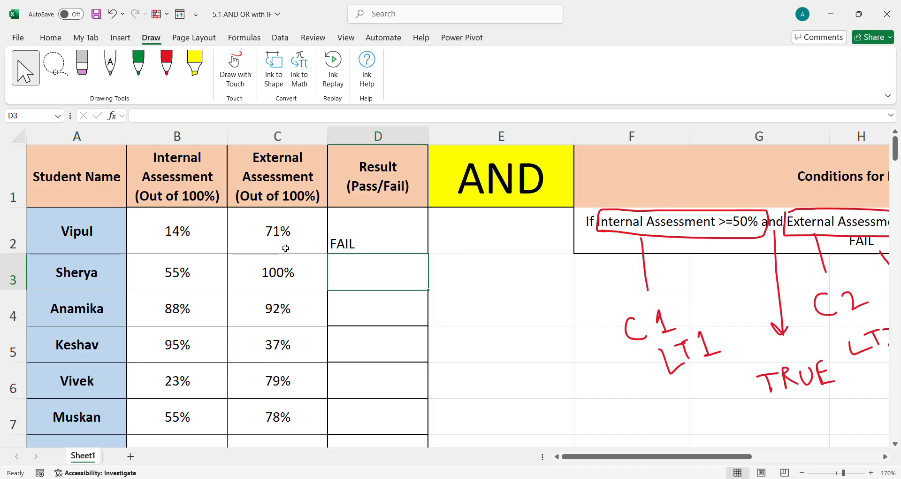
Circle the first student's two scores and tick the result in red ink, then erase those marks
{"action": "left_click", "coordinate": [187, 234]}
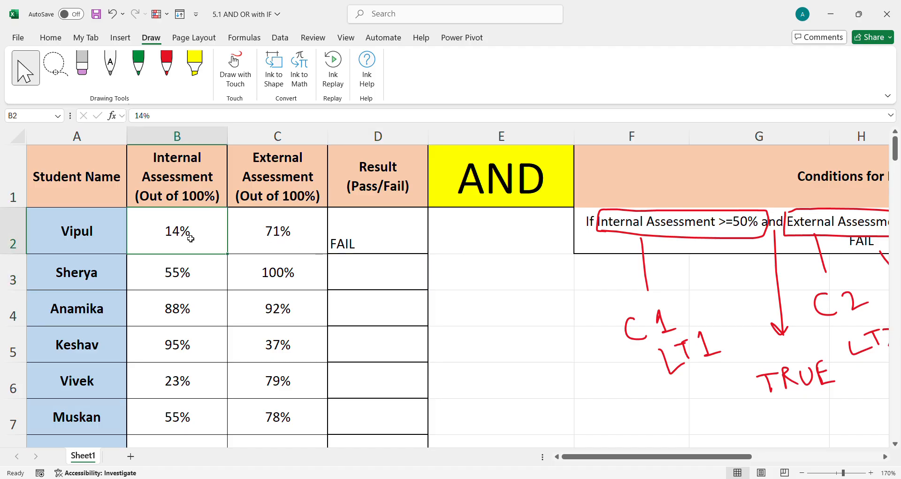
{"action": "left_click", "coordinate": [269, 239]}
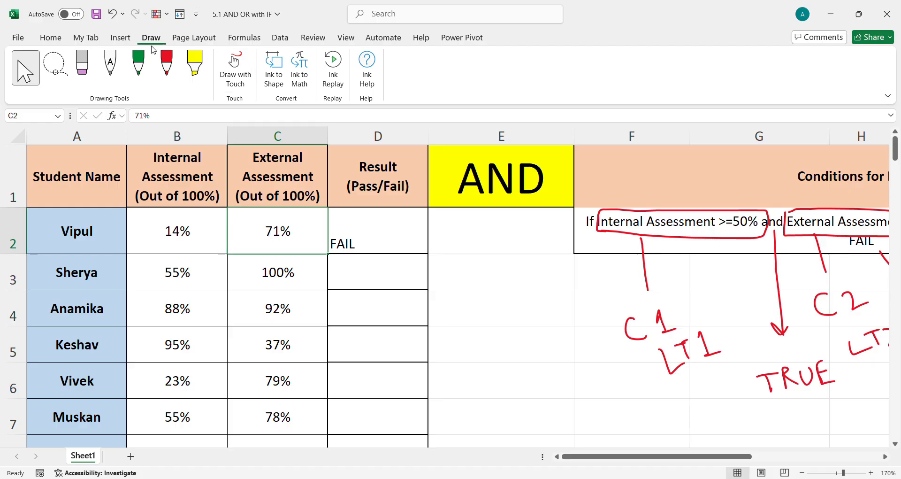
{"action": "left_click", "coordinate": [167, 65]}
{"action": "mouse_move", "coordinate": [201, 219]}
{"action": "left_mouse_down"}
{"action": "mouse_move", "coordinate": [156, 234]}
{"action": "mouse_move", "coordinate": [207, 222]}
{"action": "left_mouse_up"}
{"action": "mouse_move", "coordinate": [309, 223]}
{"action": "left_mouse_down"}
{"action": "mouse_move", "coordinate": [249, 237]}
{"action": "mouse_move", "coordinate": [331, 221]}
{"action": "mouse_move", "coordinate": [301, 214]}
{"action": "left_mouse_up"}
{"action": "mouse_move", "coordinate": [209, 225]}
{"action": "left_mouse_down"}
{"action": "mouse_move", "coordinate": [218, 202]}
{"action": "mouse_move", "coordinate": [330, 211]}
{"action": "left_mouse_up"}
{"action": "left_click_drag", "start_coordinate": [370, 234], "coordinate": [407, 211]}
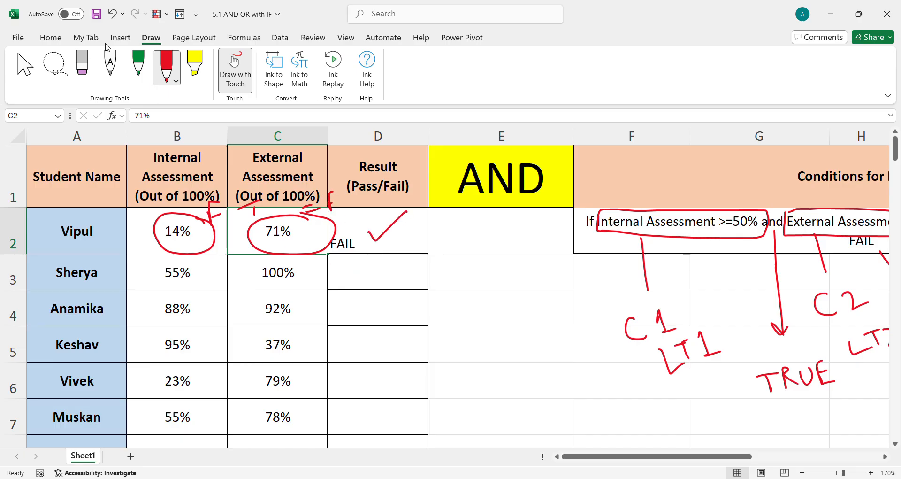
{"action": "left_click", "coordinate": [82, 68]}
{"action": "mouse_move", "coordinate": [254, 231]}
{"action": "left_mouse_down"}
{"action": "mouse_move", "coordinate": [249, 207]}
{"action": "mouse_move", "coordinate": [331, 202]}
{"action": "mouse_move", "coordinate": [403, 225]}
{"action": "mouse_move", "coordinate": [376, 233]}
{"action": "left_mouse_up"}
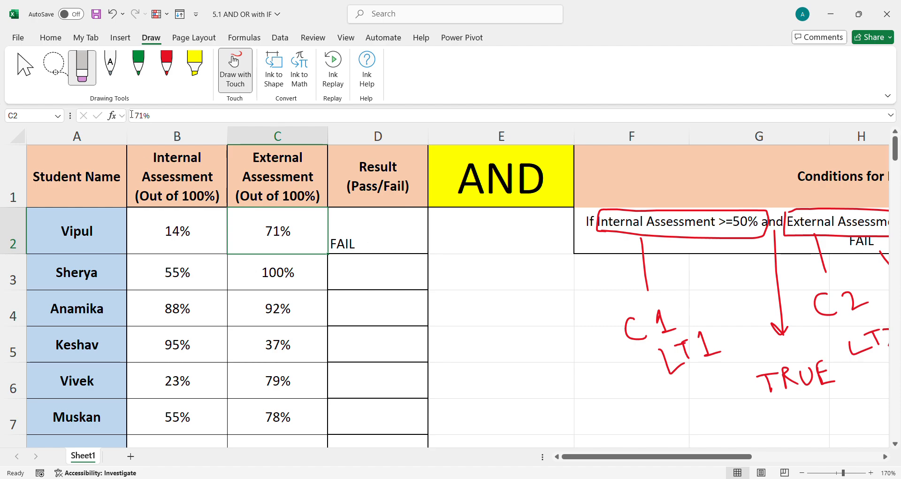
Fill the D2 formula down the Result column through D9 for all students
{"action": "left_click", "coordinate": [39, 79]}
{"action": "left_click", "coordinate": [409, 239]}
{"action": "left_click_drag", "start_coordinate": [435, 260], "coordinate": [399, 391]}
{"action": "scroll", "coordinate": [406, 326], "scroll_direction": "up", "scroll_amount": 1}
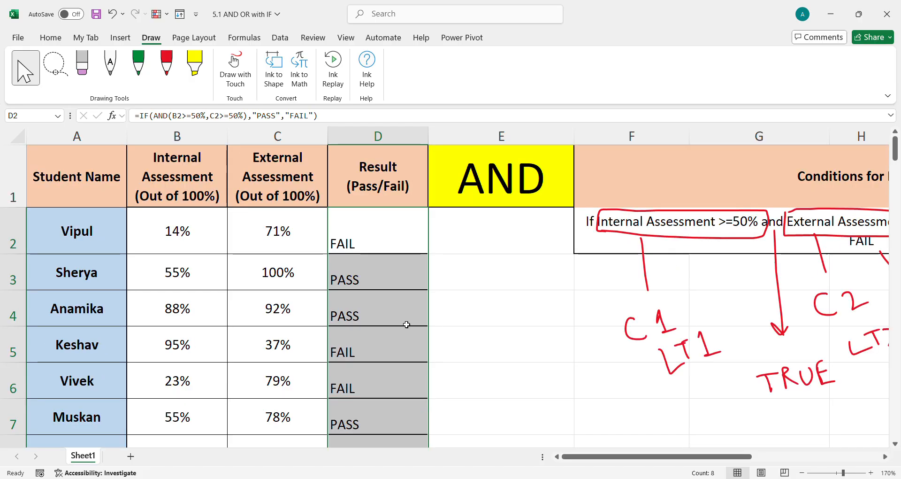
{"action": "scroll", "coordinate": [373, 366], "scroll_direction": "down", "scroll_amount": 1}
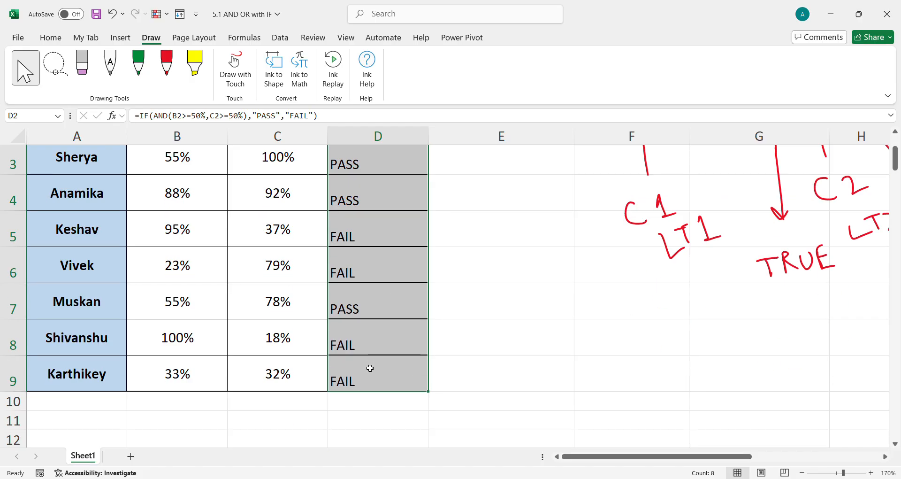
Underline both conditions in the second table's rule text in red ink and add arrows and a tick
{"action": "scroll", "coordinate": [369, 367], "scroll_direction": "down", "scroll_amount": 2}
{"action": "scroll", "coordinate": [370, 368], "scroll_direction": "down", "scroll_amount": 2}
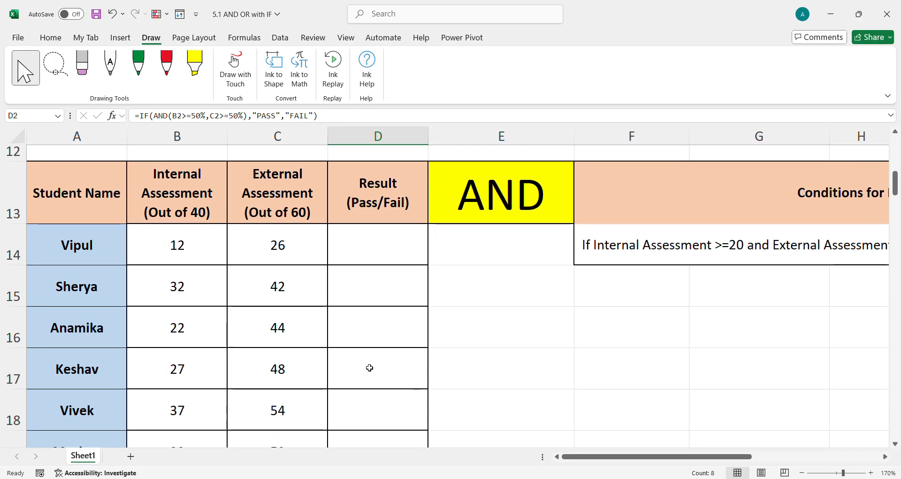
{"action": "left_click_drag", "start_coordinate": [601, 457], "coordinate": [651, 456]}
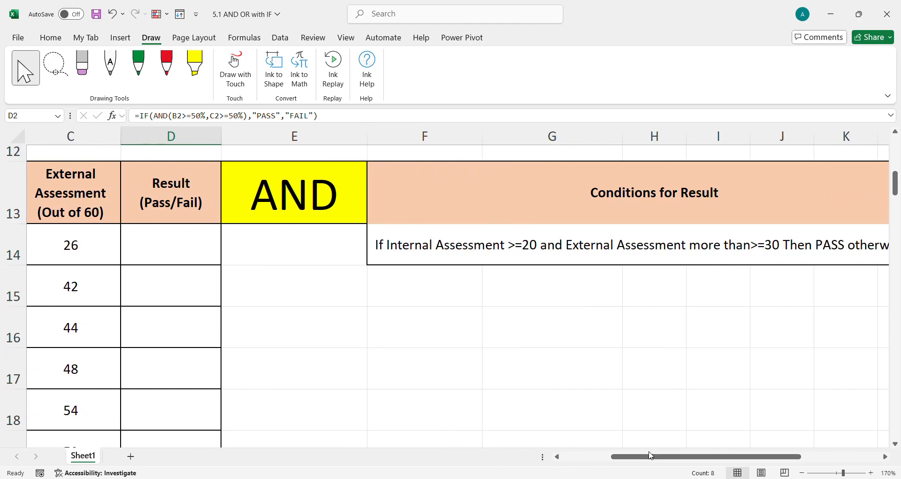
{"action": "left_click", "coordinate": [399, 249]}
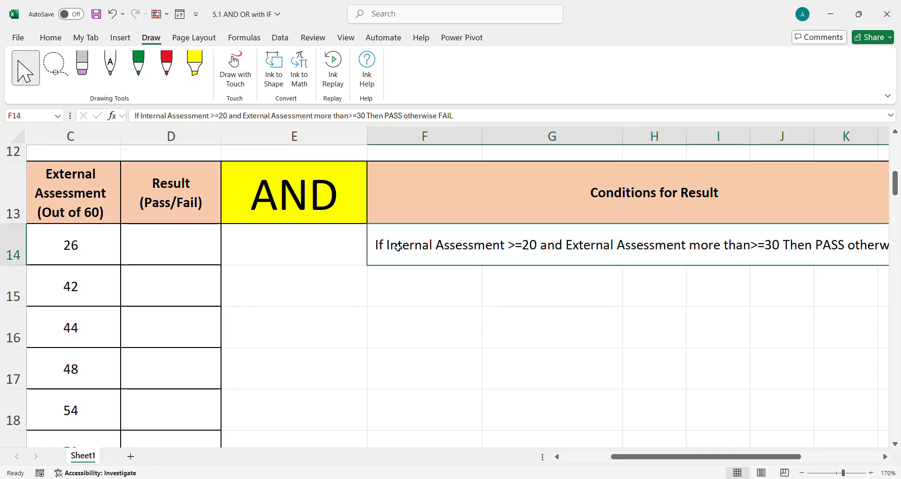
{"action": "left_click", "coordinate": [166, 65]}
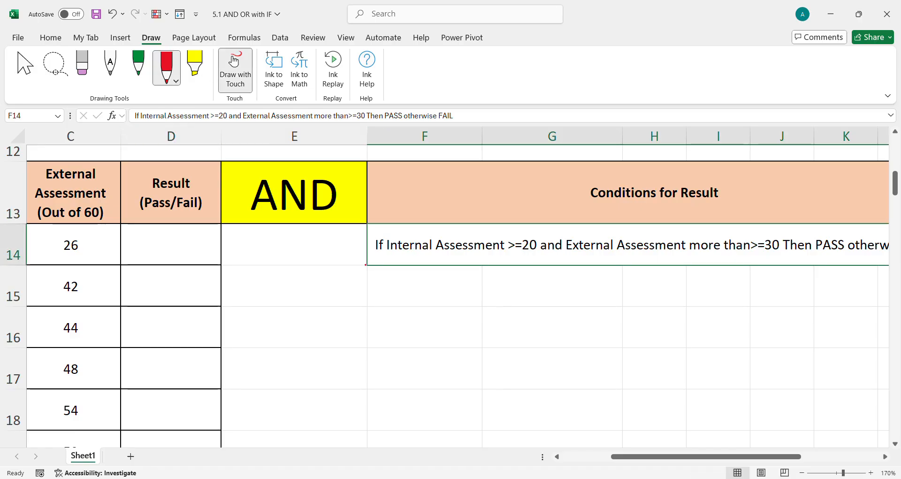
{"action": "mouse_move", "coordinate": [384, 235]}
{"action": "left_mouse_down"}
{"action": "mouse_move", "coordinate": [382, 259]}
{"action": "mouse_move", "coordinate": [426, 231]}
{"action": "mouse_move", "coordinate": [536, 231]}
{"action": "left_mouse_up"}
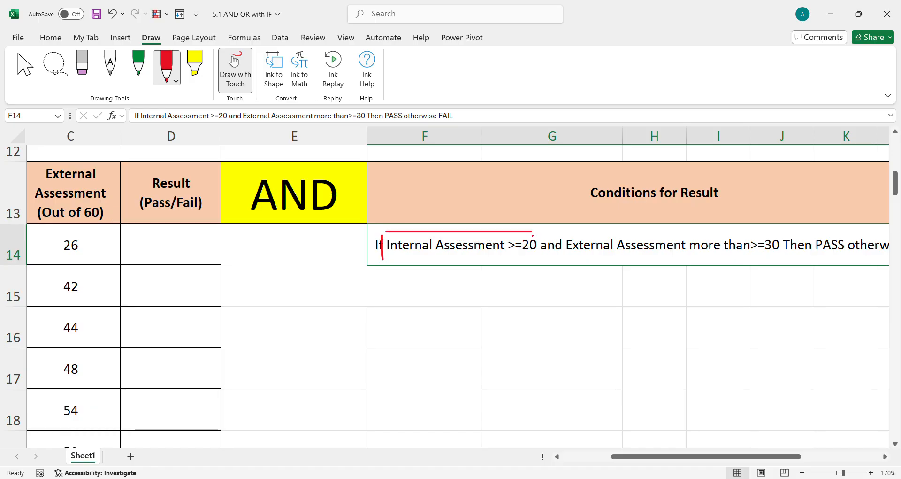
{"action": "left_click_drag", "start_coordinate": [384, 259], "coordinate": [538, 256]}
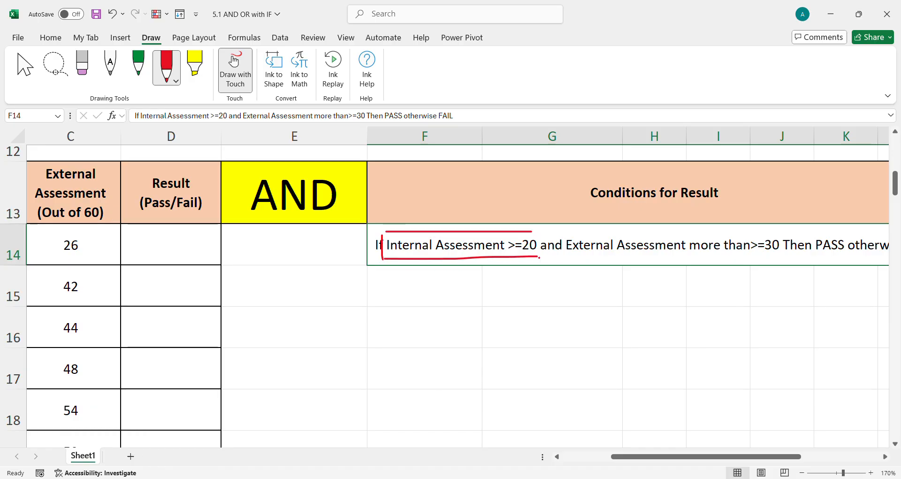
{"action": "left_click_drag", "start_coordinate": [596, 236], "coordinate": [772, 231]}
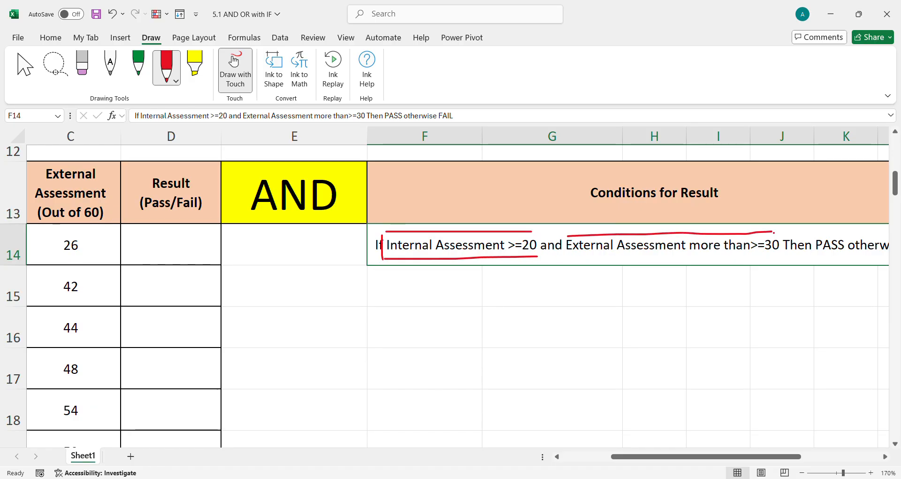
{"action": "left_click_drag", "start_coordinate": [578, 258], "coordinate": [781, 257]}
{"action": "left_click_drag", "start_coordinate": [546, 257], "coordinate": [551, 286]}
{"action": "left_click_drag", "start_coordinate": [704, 456], "coordinate": [770, 451]}
{"action": "mouse_move", "coordinate": [561, 261]}
{"action": "left_mouse_down"}
{"action": "mouse_move", "coordinate": [569, 309]}
{"action": "mouse_move", "coordinate": [594, 311]}
{"action": "left_mouse_up"}
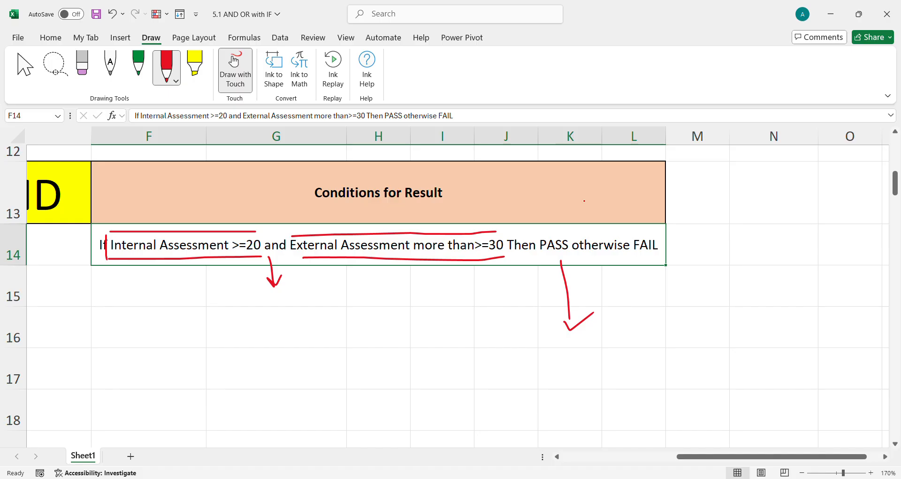
{"action": "mouse_move", "coordinate": [642, 232]}
{"action": "left_mouse_down"}
{"action": "mouse_move", "coordinate": [637, 202]}
{"action": "mouse_move", "coordinate": [685, 182]}
{"action": "left_mouse_up"}
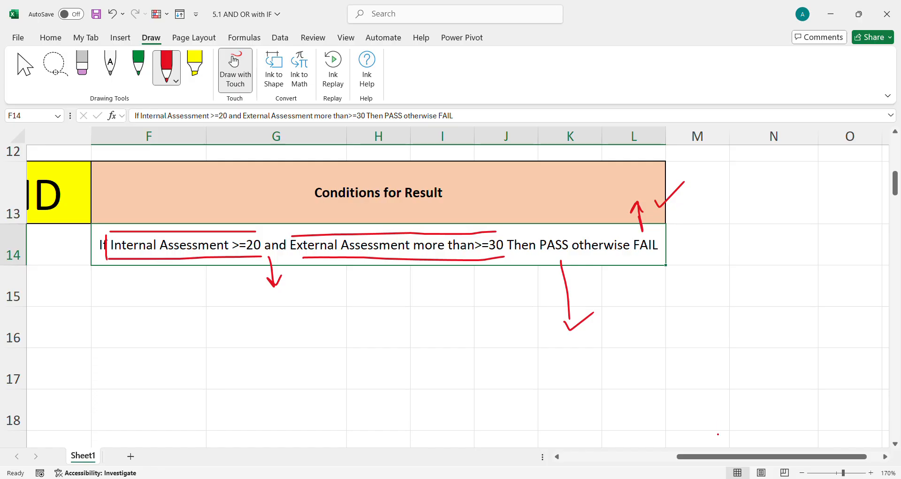
{"action": "left_click_drag", "start_coordinate": [717, 456], "coordinate": [602, 457]}
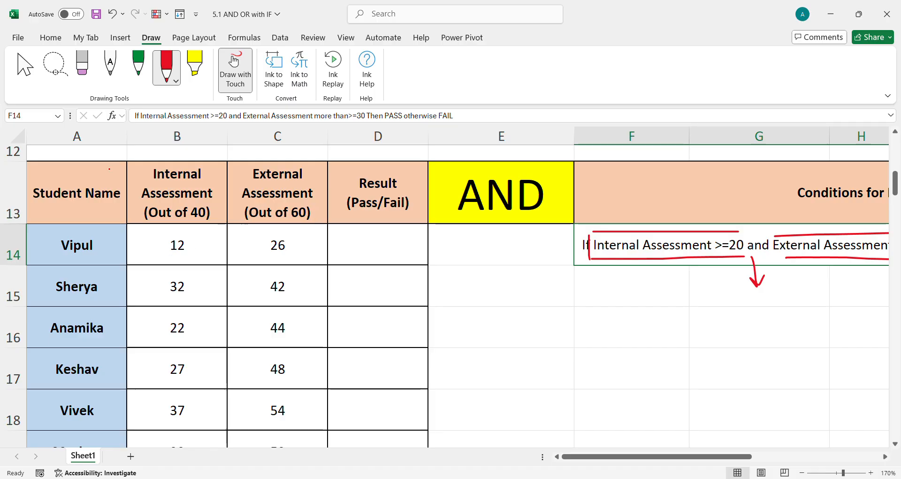
Enter the formula =IF(AND(B14>=20,C14>=30),"PASS","FAIL") in D14 for the first student of the second table
{"action": "key", "text": "Escape"}
{"action": "left_click_drag", "start_coordinate": [187, 264], "coordinate": [281, 388]}
{"action": "scroll", "coordinate": [382, 334], "scroll_direction": "up", "scroll_amount": 3}
{"action": "left_click", "coordinate": [369, 380]}
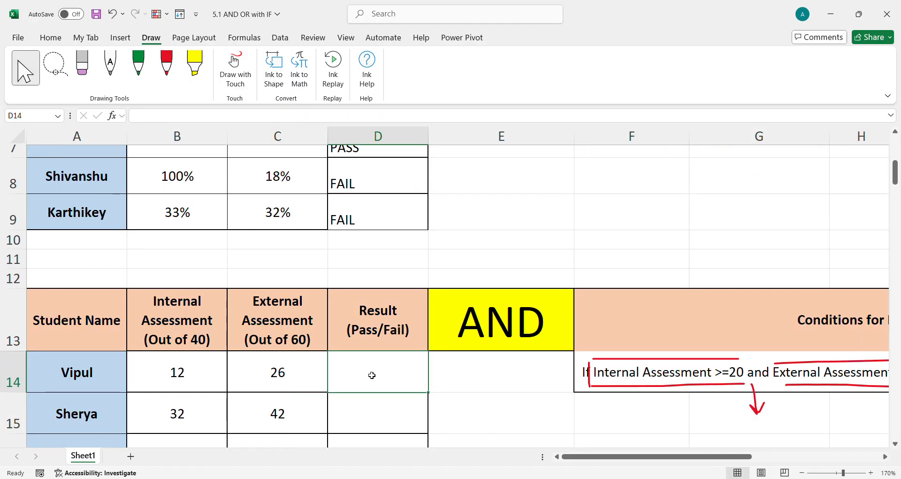
{"action": "type", "text": "=IF(AND"}
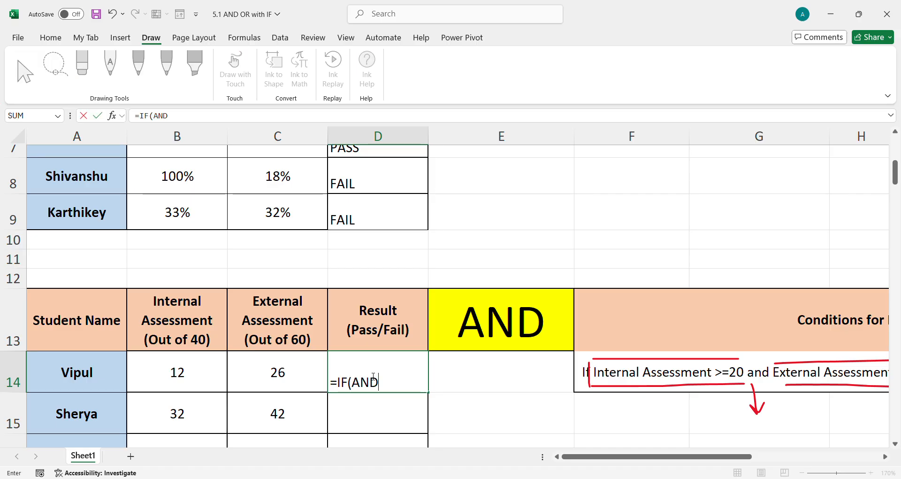
{"action": "type", "text": "("}
{"action": "left_click", "coordinate": [199, 380]}
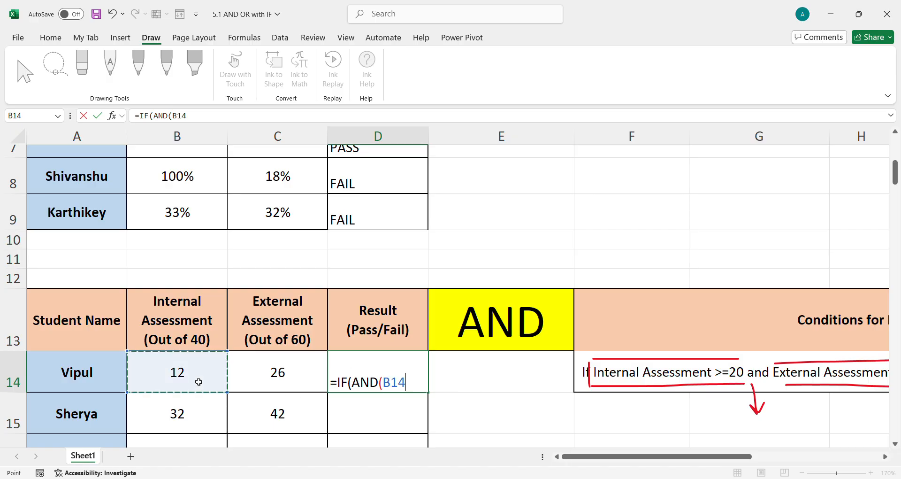
{"action": "type", "text": ">=20,"}
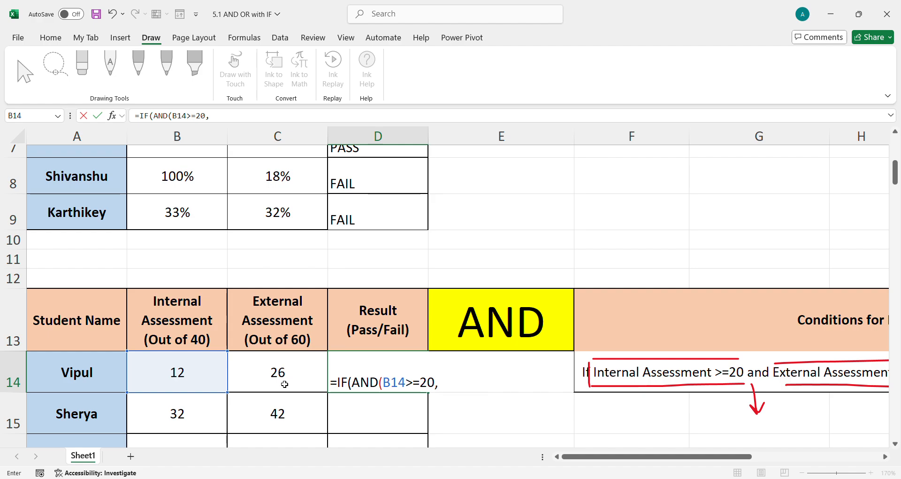
{"action": "left_click", "coordinate": [284, 374]}
{"action": "type", "text": ">"}
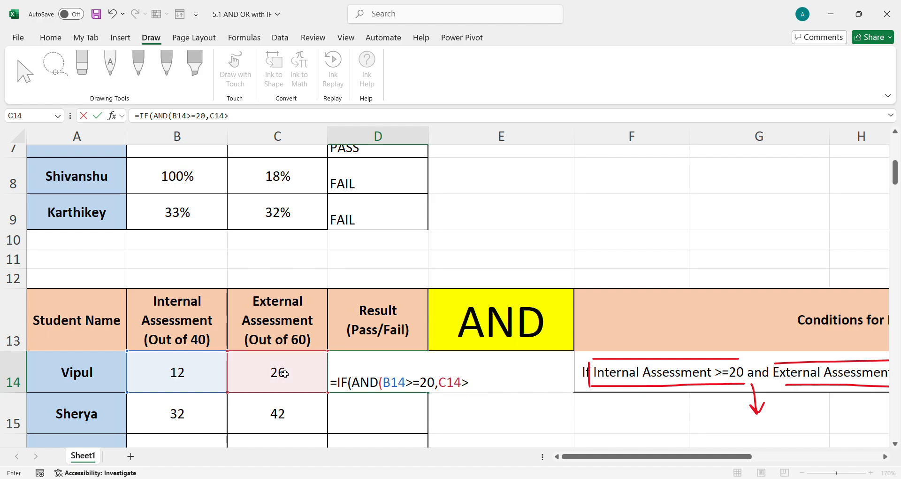
{"action": "type", "text": "=30),\"P"}
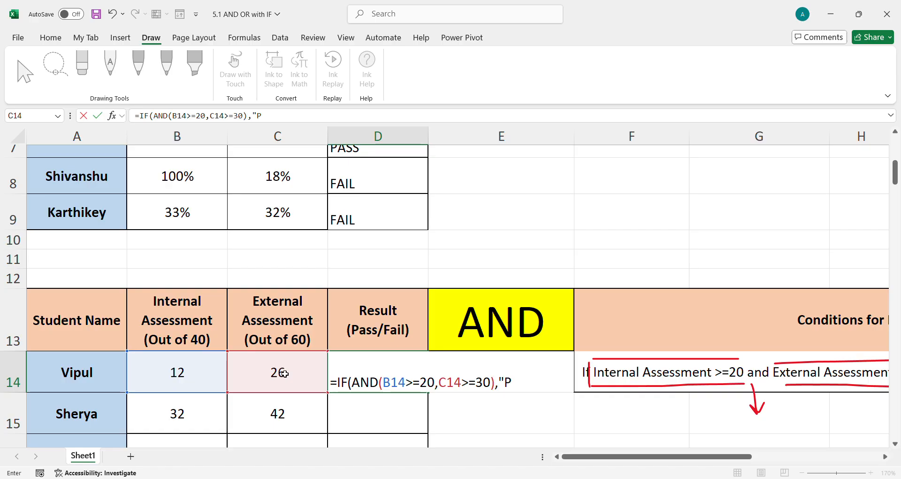
{"action": "type", "text": "ASS\",\"FAIL"}
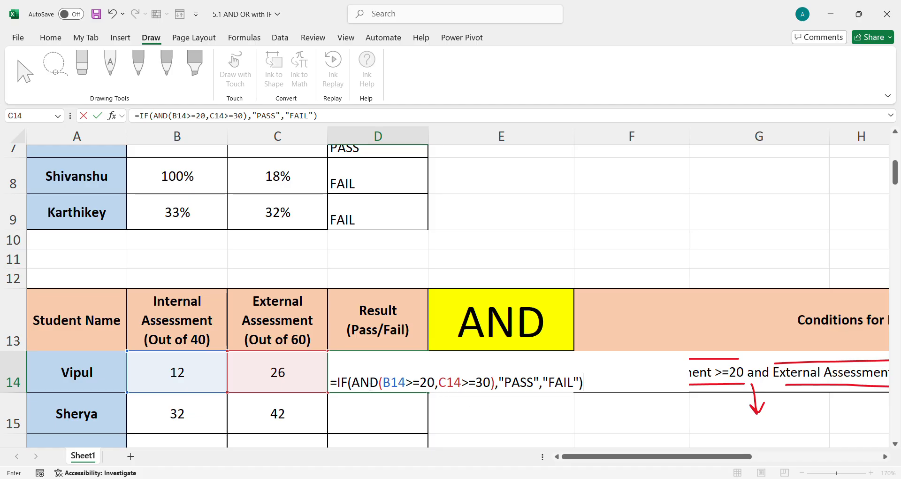
{"action": "left_click_drag", "start_coordinate": [353, 388], "coordinate": [497, 390]}
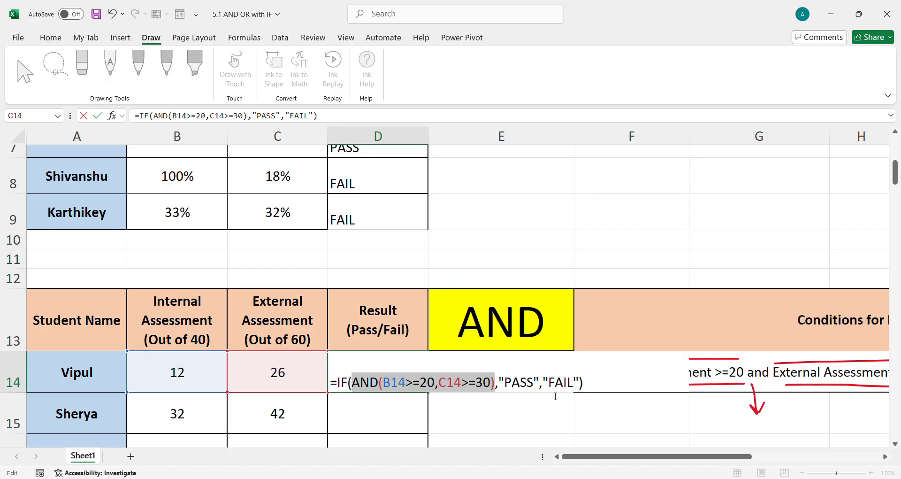
{"action": "left_click", "coordinate": [594, 390]}
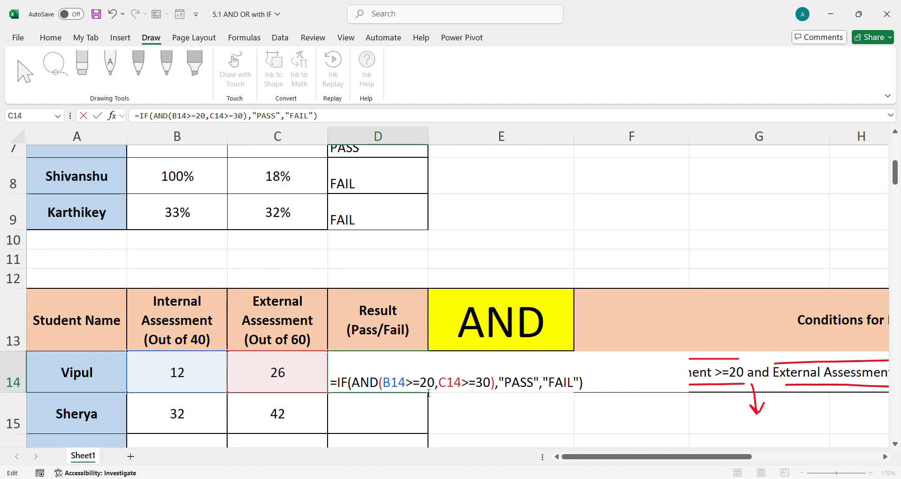
{"action": "key", "text": "Return"}
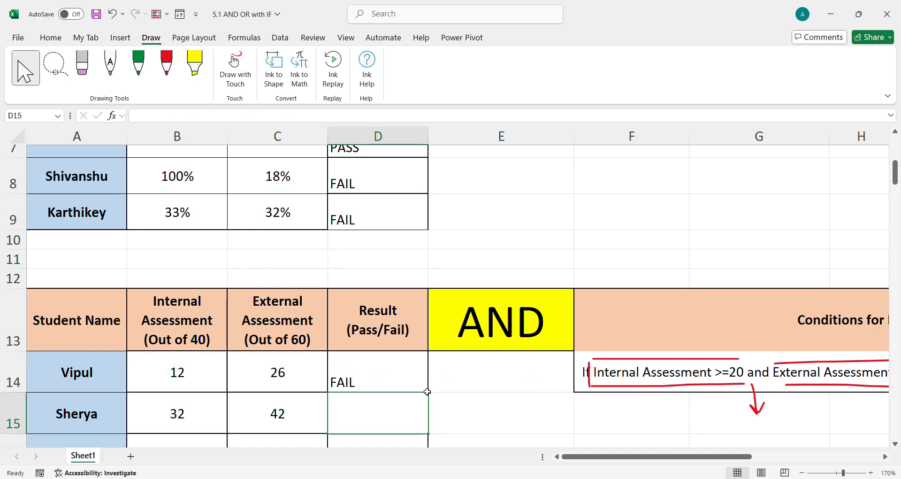
Fill the D14 formula down the Result column through D21
{"action": "left_click", "coordinate": [424, 383]}
{"action": "mouse_move", "coordinate": [407, 372]}
{"action": "left_mouse_down"}
{"action": "mouse_move", "coordinate": [404, 338]}
{"action": "mouse_move", "coordinate": [402, 436]}
{"action": "mouse_move", "coordinate": [408, 391]}
{"action": "left_mouse_up"}
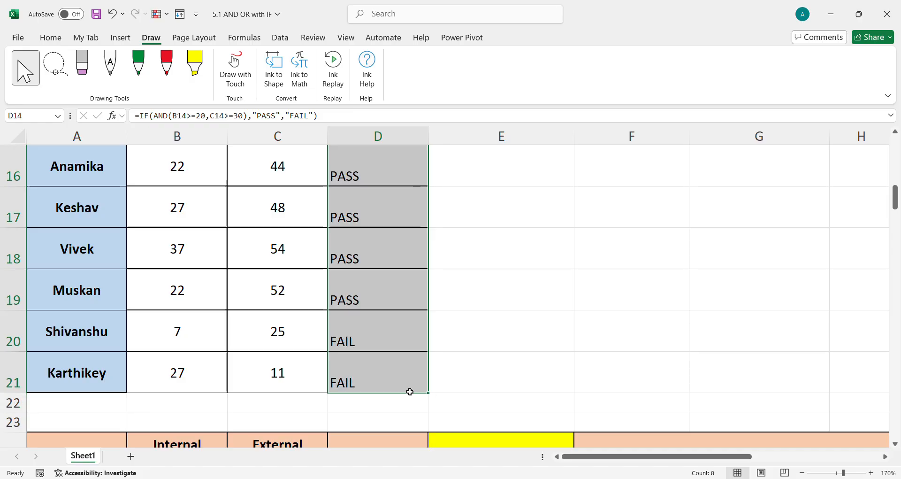
{"action": "left_click", "coordinate": [392, 367]}
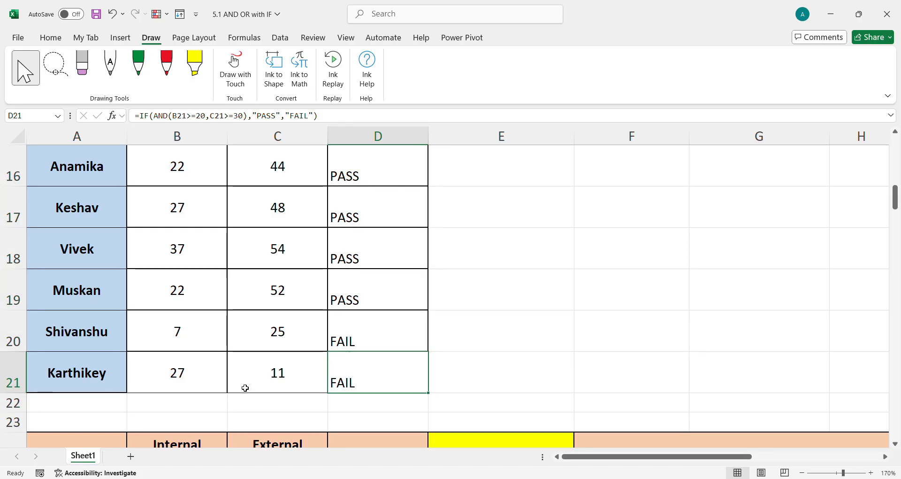
Examine each student's internal and external scores against their result in the second table
{"action": "left_click", "coordinate": [177, 332]}
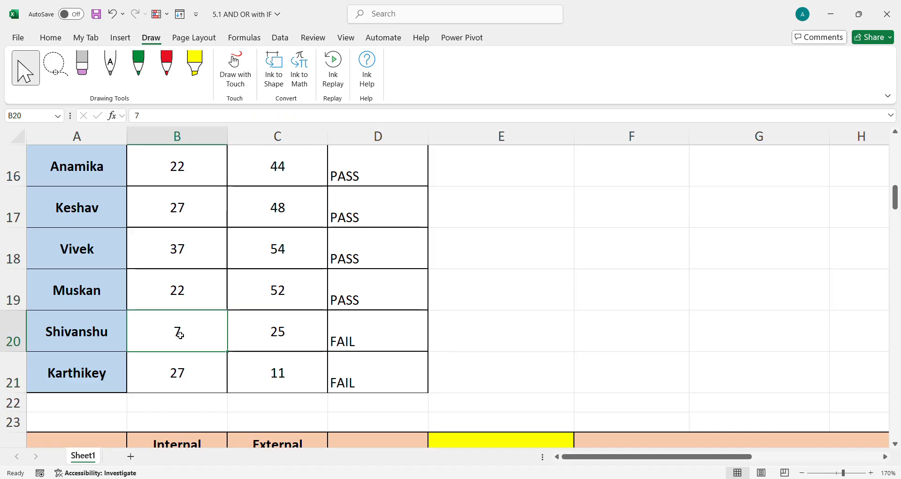
{"action": "left_click", "coordinate": [294, 334]}
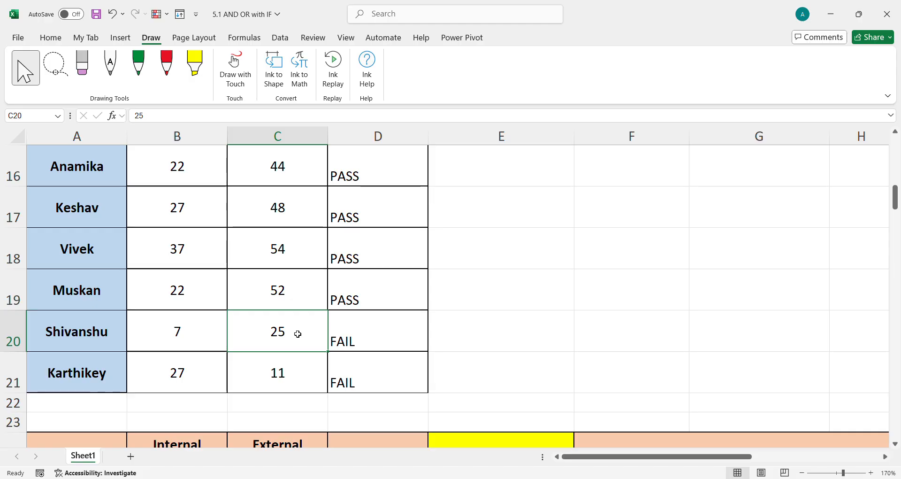
{"action": "left_click_drag", "start_coordinate": [197, 334], "coordinate": [344, 342]}
{"action": "left_click_drag", "start_coordinate": [197, 373], "coordinate": [294, 373]}
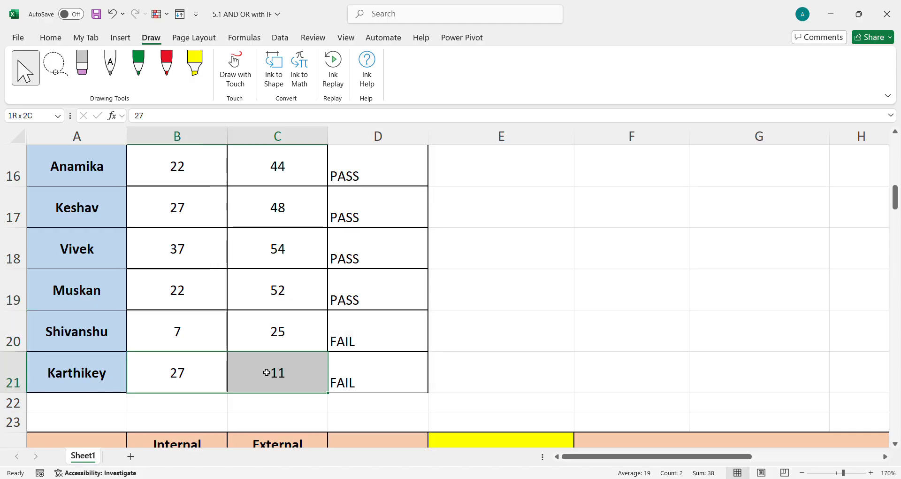
{"action": "left_click_drag", "start_coordinate": [180, 299], "coordinate": [275, 291]}
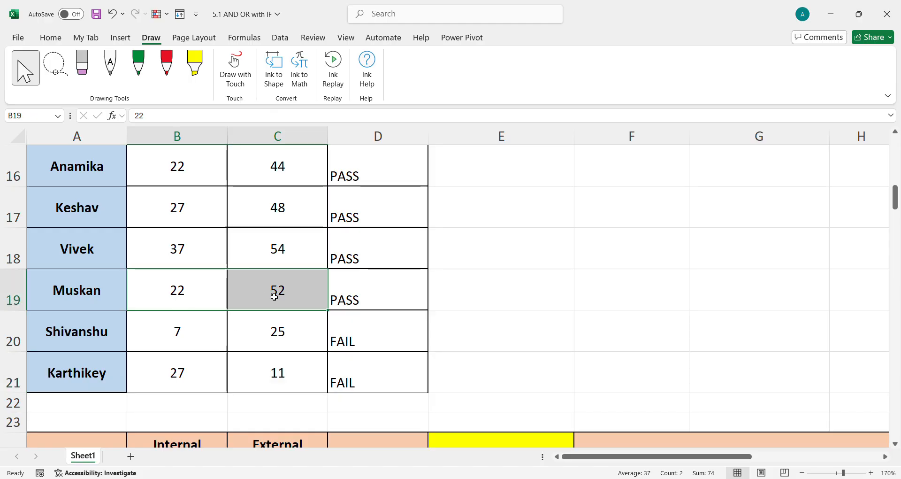
{"action": "left_click", "coordinate": [177, 293]}
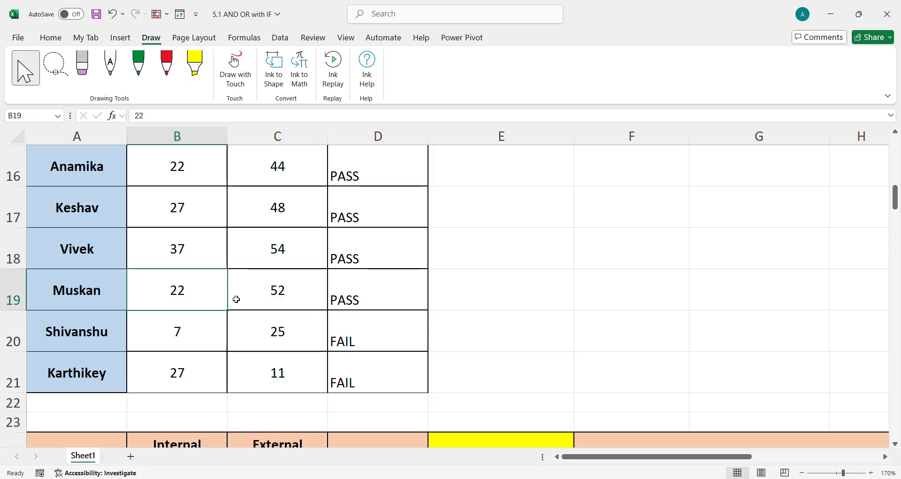
{"action": "left_click", "coordinate": [279, 292]}
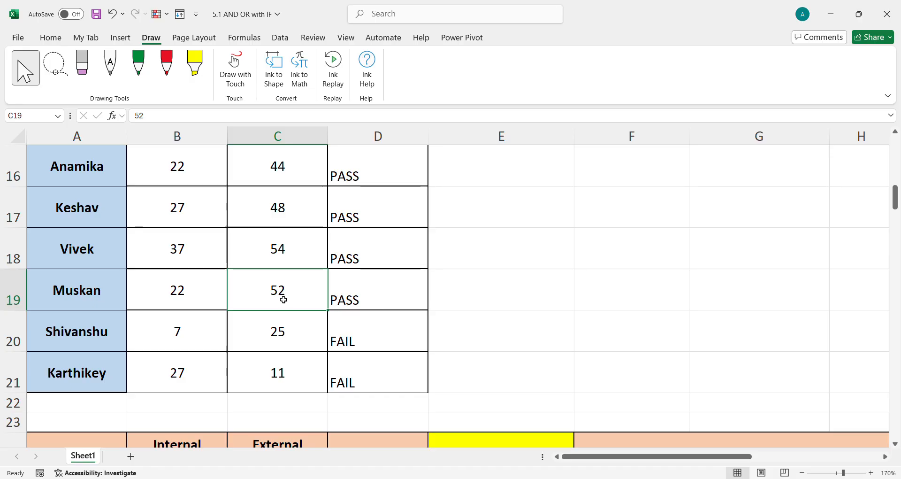
{"action": "left_click_drag", "start_coordinate": [195, 296], "coordinate": [281, 292]}
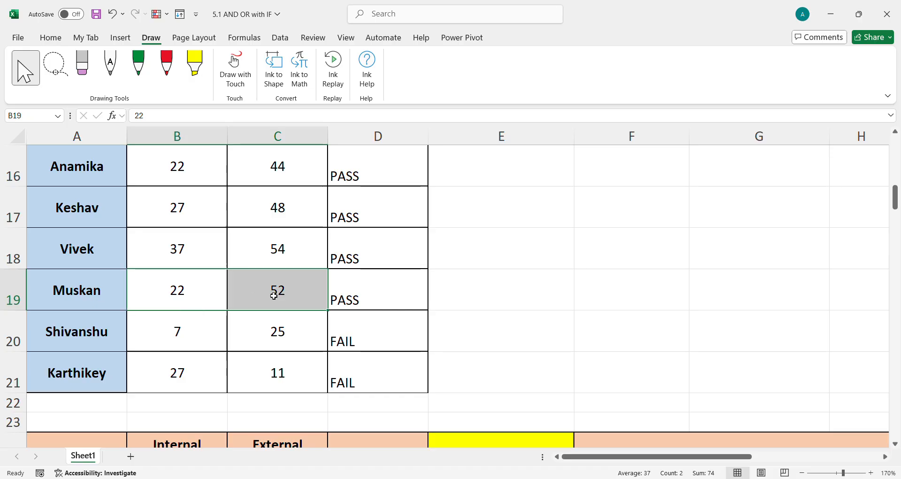
{"action": "left_click", "coordinate": [372, 294]}
{"action": "left_click_drag", "start_coordinate": [188, 250], "coordinate": [243, 253]}
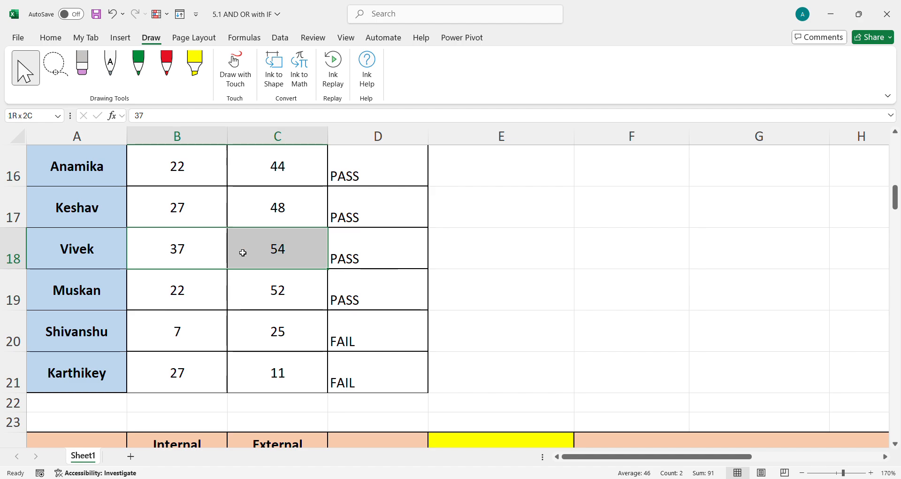
{"action": "left_click_drag", "start_coordinate": [183, 212], "coordinate": [292, 213]}
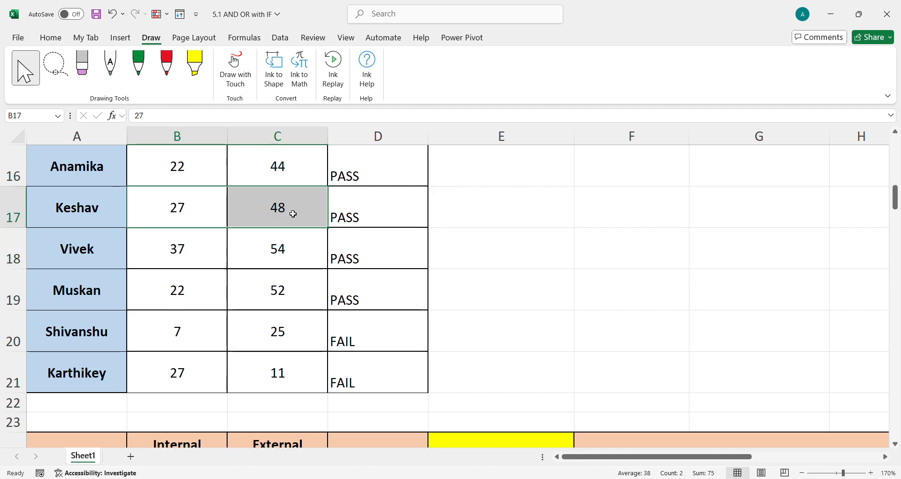
{"action": "scroll", "coordinate": [289, 226], "scroll_direction": "up", "scroll_amount": 1}
{"action": "scroll", "coordinate": [287, 240], "scroll_direction": "up", "scroll_amount": 1}
{"action": "left_click_drag", "start_coordinate": [205, 235], "coordinate": [280, 231]}
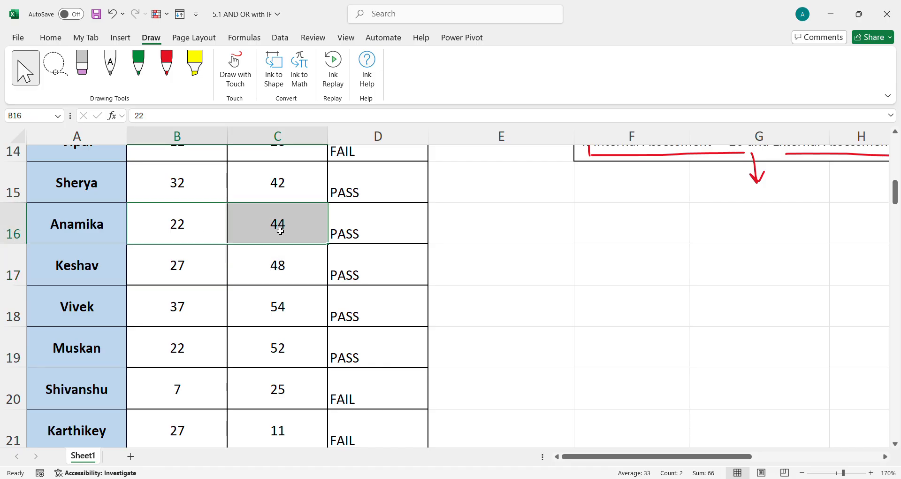
{"action": "scroll", "coordinate": [280, 231], "scroll_direction": "down", "scroll_amount": 4}
{"action": "scroll", "coordinate": [277, 305], "scroll_direction": "up", "scroll_amount": 3}
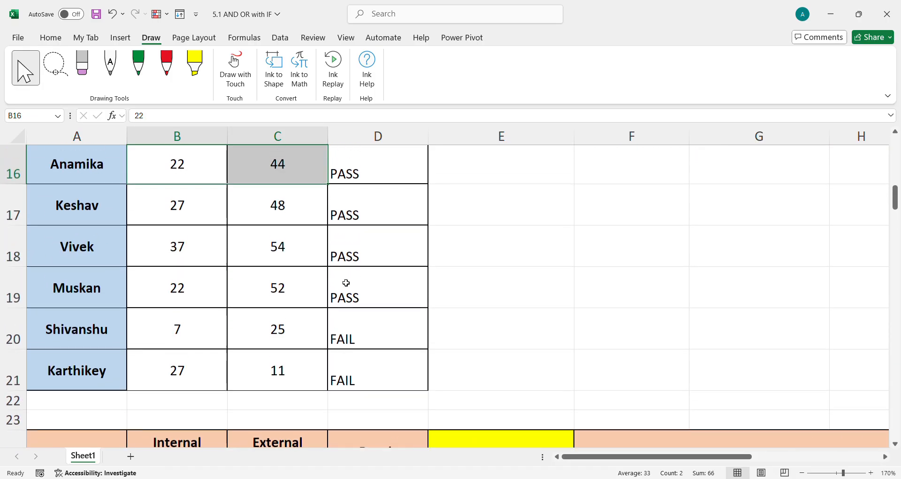
{"action": "left_click", "coordinate": [373, 209]}
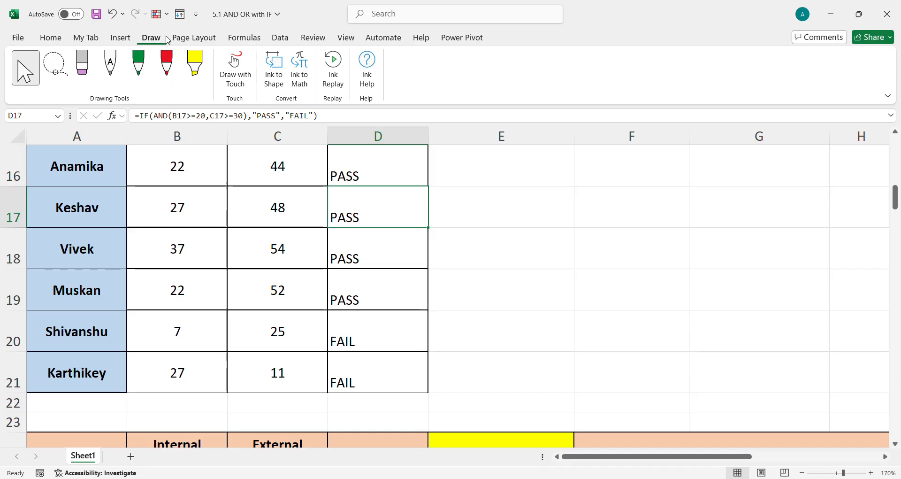
Enter the label FORMULATEXT in cell C10 below the first table
{"action": "left_click", "coordinate": [244, 37]}
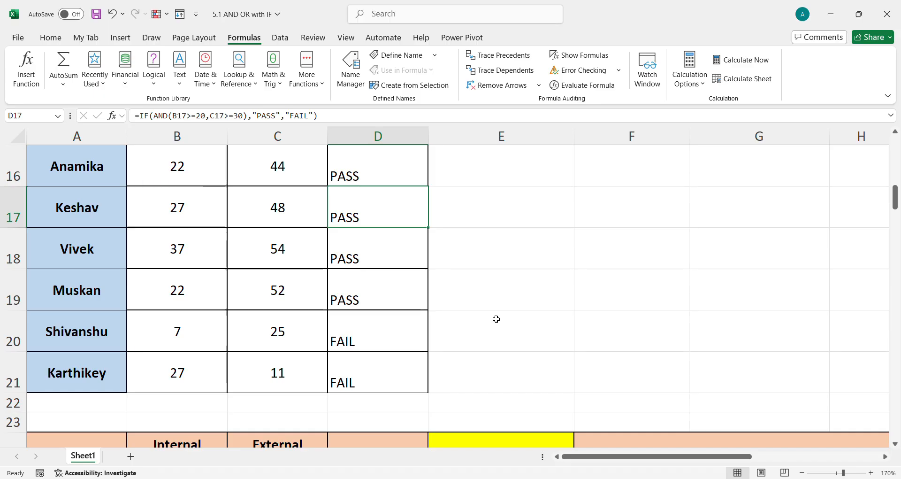
{"action": "scroll", "coordinate": [496, 314], "scroll_direction": "up", "scroll_amount": 2}
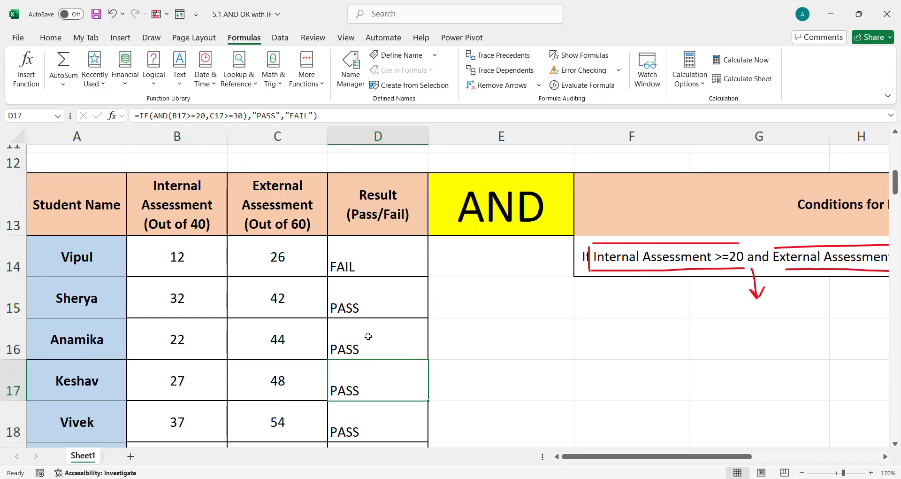
{"action": "scroll", "coordinate": [368, 337], "scroll_direction": "up", "scroll_amount": 4}
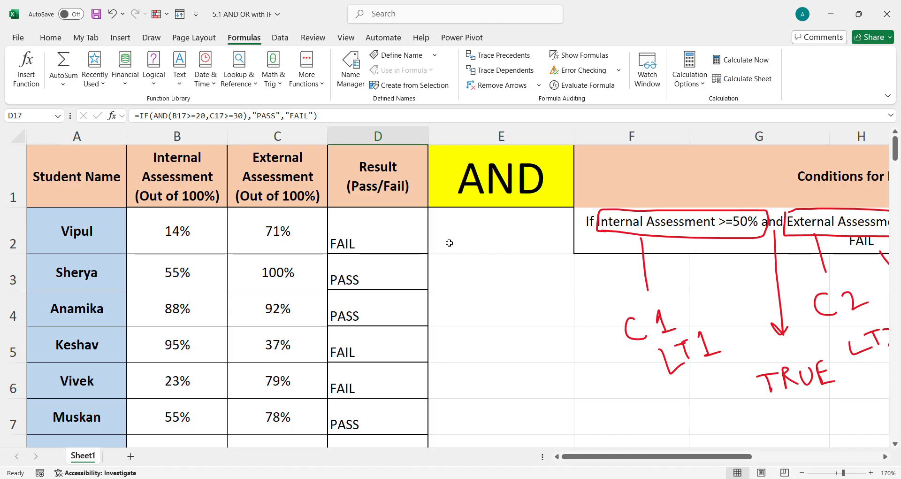
{"action": "left_click", "coordinate": [450, 239]}
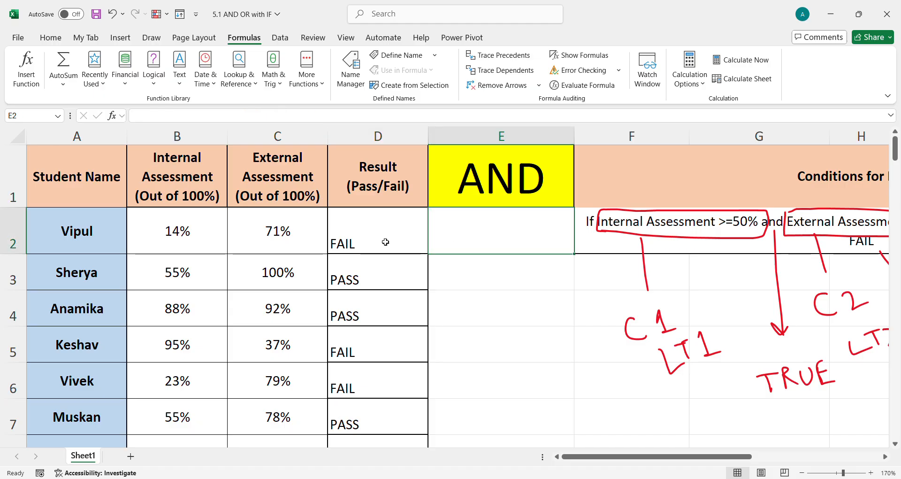
{"action": "scroll", "coordinate": [380, 248], "scroll_direction": "down", "scroll_amount": 1}
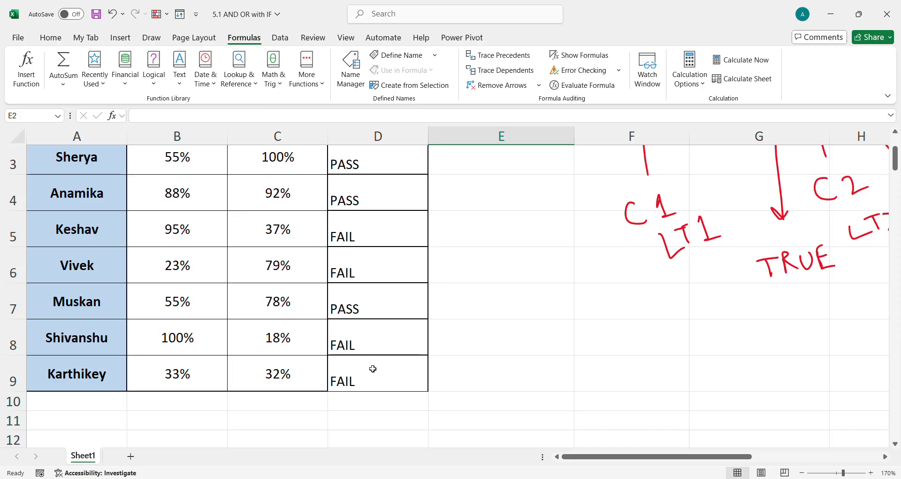
{"action": "left_click", "coordinate": [312, 404]}
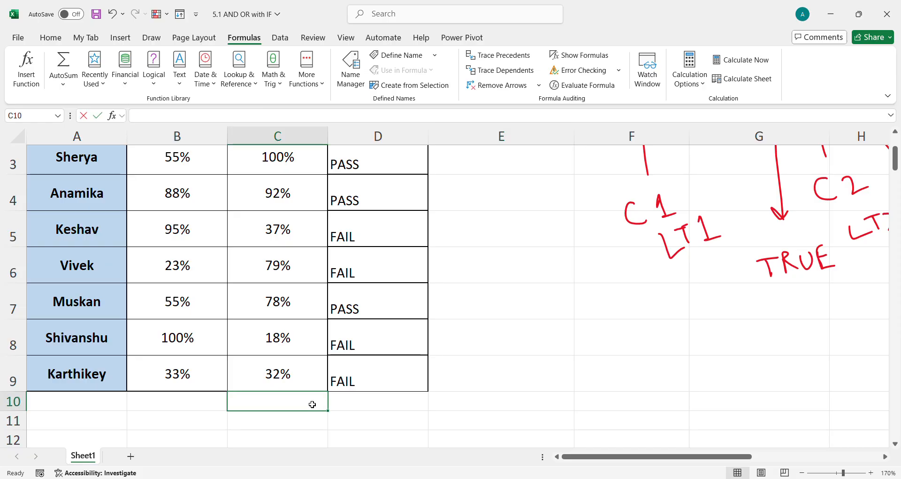
{"action": "type", "text": "FORMULATEXT"}
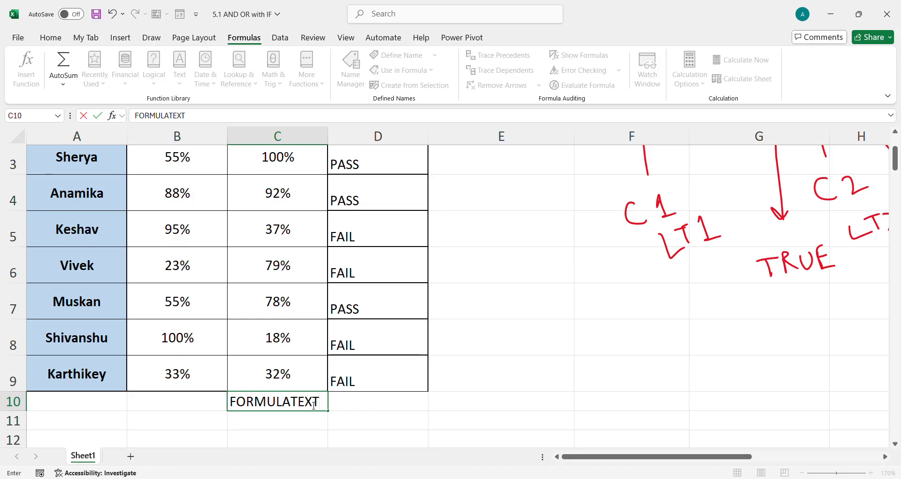
{"action": "left_click", "coordinate": [359, 406]}
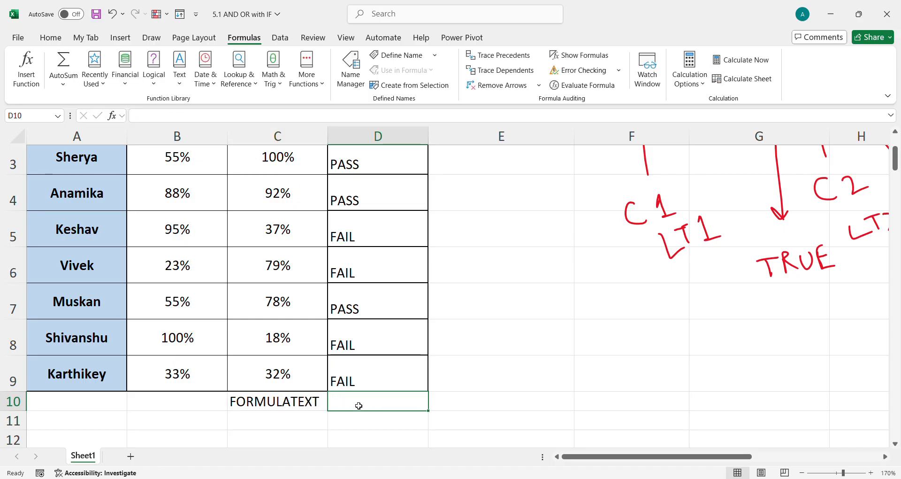
Copy the formatting of the student name cell A9 onto the FORMULATEXT label in C10 with Format Painter
{"action": "left_click", "coordinate": [75, 376]}
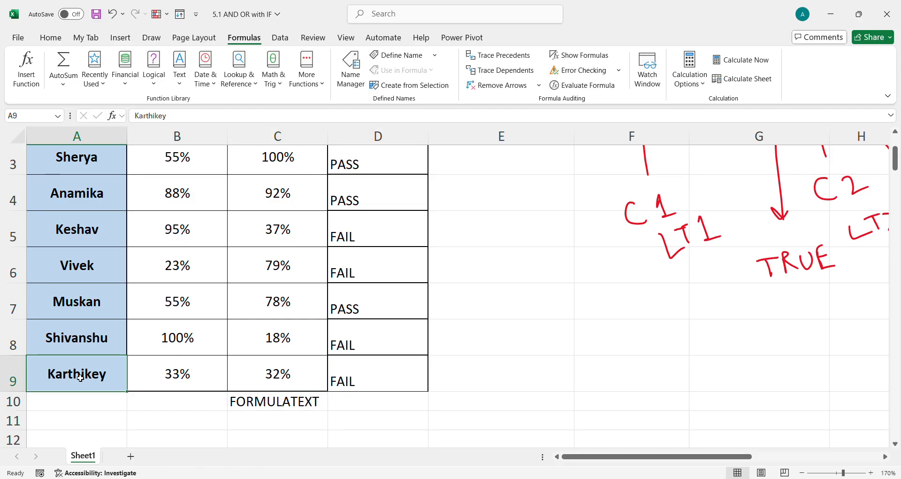
{"action": "left_click", "coordinate": [51, 38]}
{"action": "left_click", "coordinate": [44, 85]}
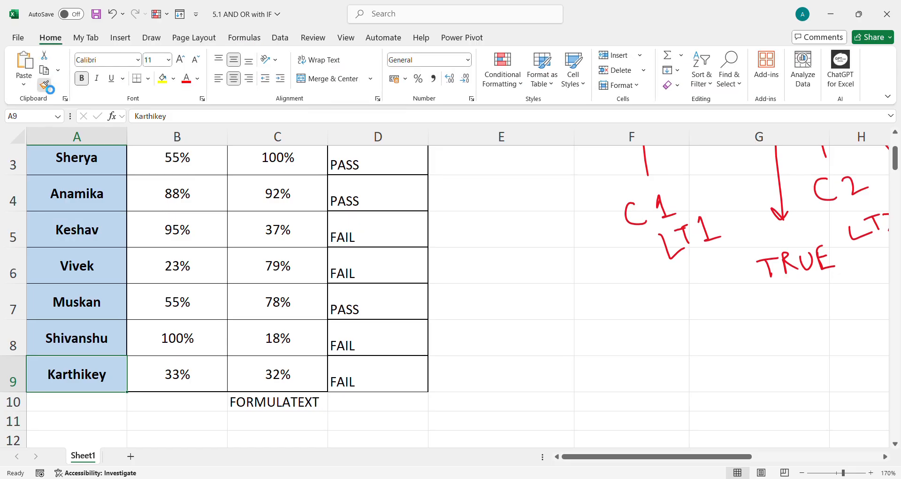
{"action": "left_click", "coordinate": [289, 409]}
{"action": "left_click", "coordinate": [357, 376]}
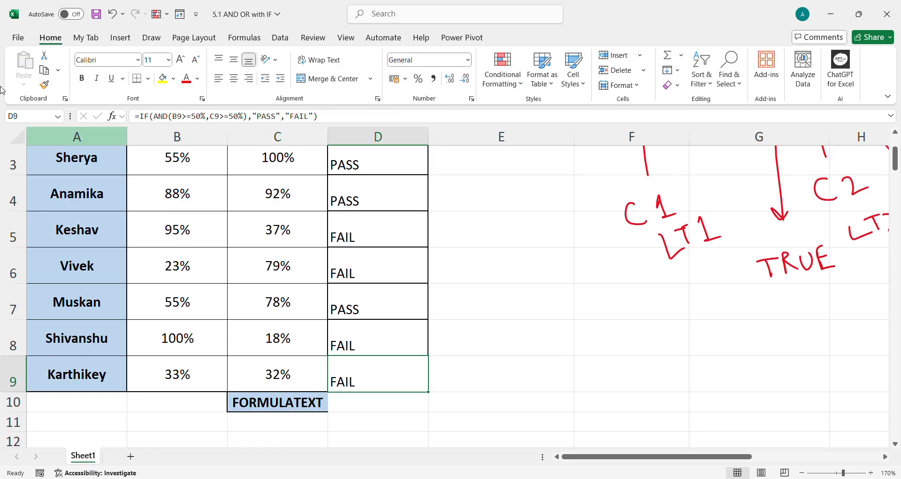
Enter a FORMULATEXT formula in D10 that displays the formula from D2
{"action": "left_click", "coordinate": [44, 85]}
{"action": "left_click", "coordinate": [362, 409]}
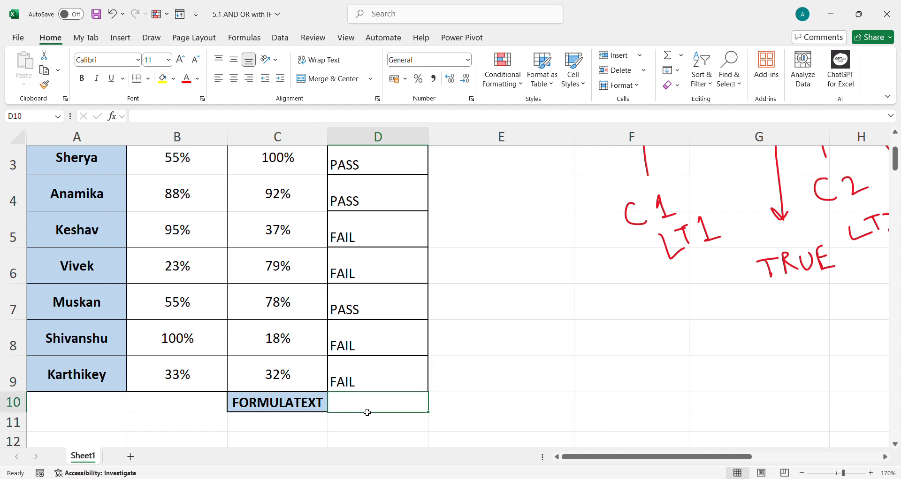
{"action": "type", "text": "="}
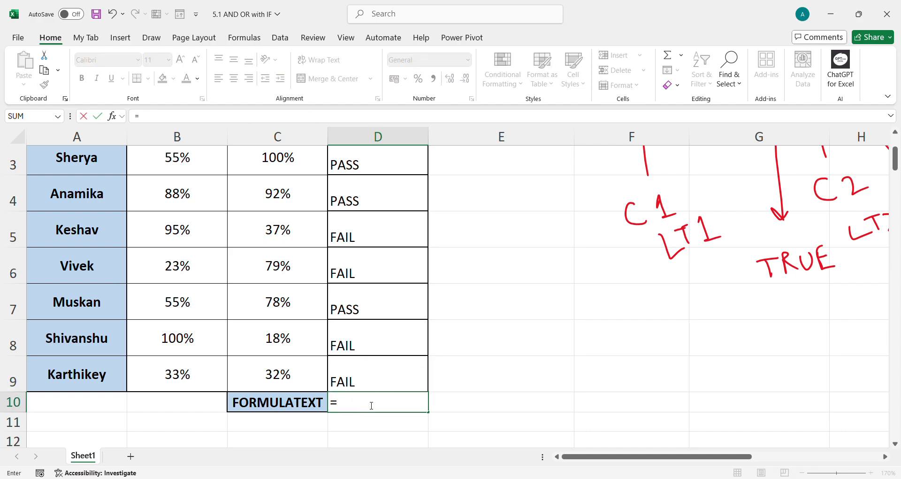
{"action": "type", "text": "FOR"}
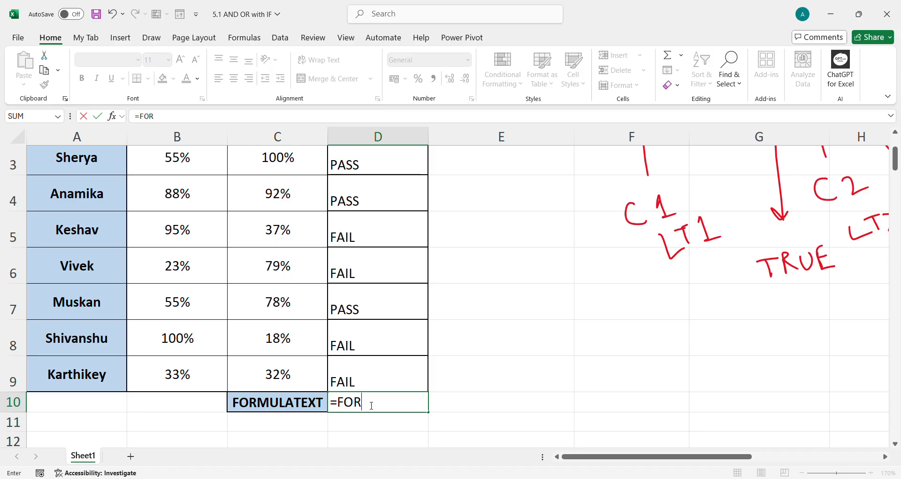
{"action": "type", "text": "M"}
{"action": "key", "text": "Tab"}
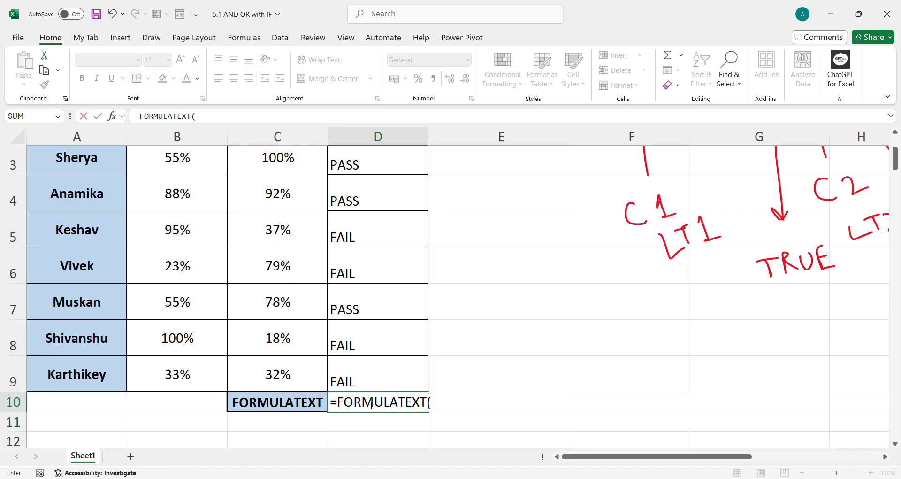
{"action": "scroll", "coordinate": [376, 346], "scroll_direction": "up", "scroll_amount": 1}
{"action": "left_click", "coordinate": [374, 243]}
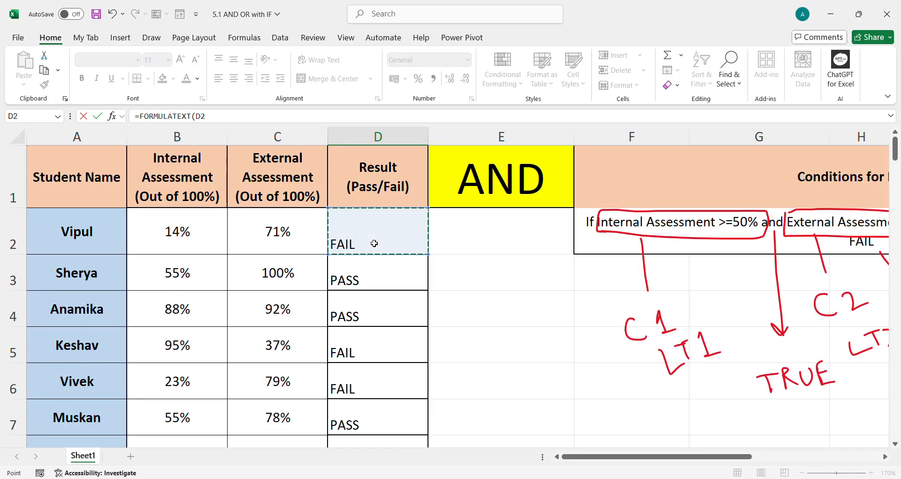
{"action": "key", "text": "Return"}
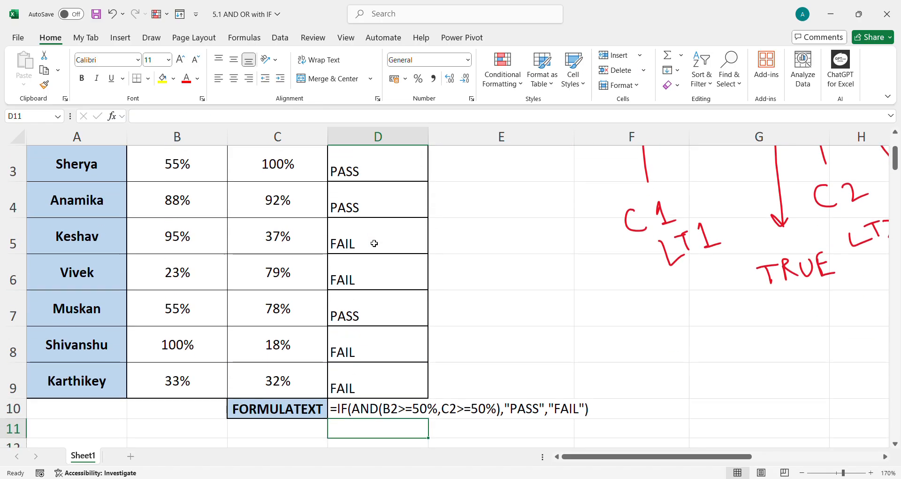
Merge D10 with E10 and widen column E so the displayed formula fits
{"action": "left_click_drag", "start_coordinate": [375, 409], "coordinate": [497, 408]}
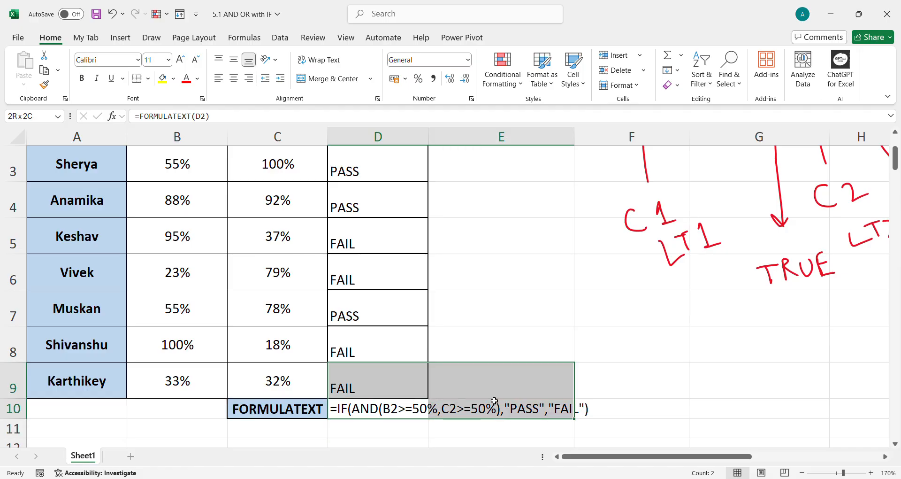
{"action": "left_click_drag", "start_coordinate": [565, 411], "coordinate": [566, 413]}
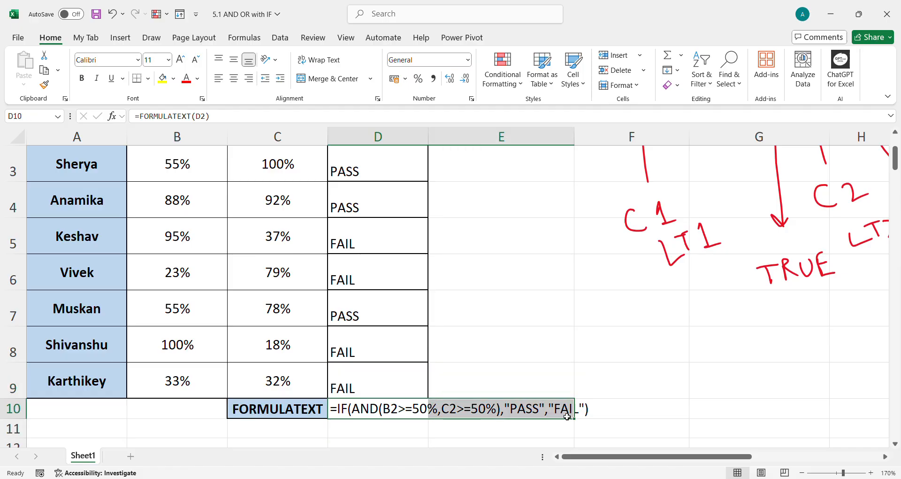
{"action": "left_click", "coordinate": [371, 84]}
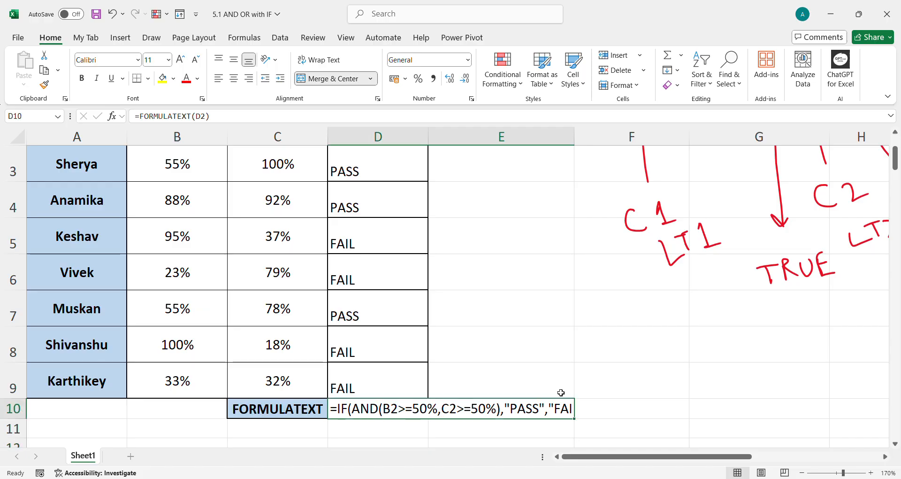
{"action": "left_click_drag", "start_coordinate": [574, 137], "coordinate": [606, 136]}
Copy the FORMULATEXT label and formula from C10:D10 into C22 below the second table
{"action": "scroll", "coordinate": [581, 326], "scroll_direction": "down", "scroll_amount": 2}
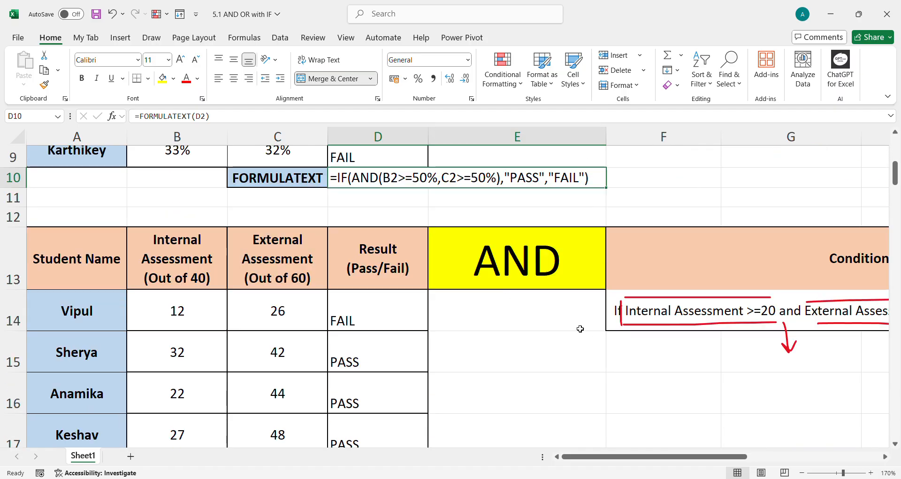
{"action": "left_click_drag", "start_coordinate": [298, 182], "coordinate": [380, 181]}
{"action": "key", "text": "ctrl+c"}
{"action": "scroll", "coordinate": [360, 329], "scroll_direction": "down", "scroll_amount": 3}
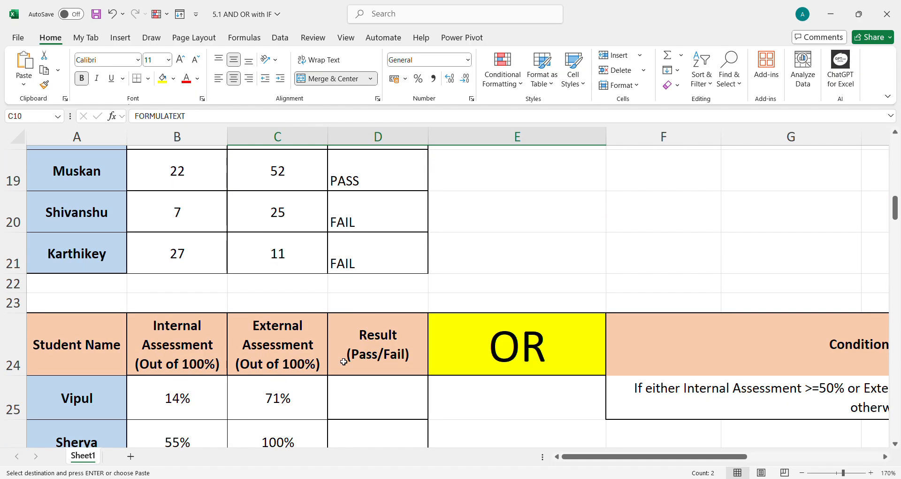
{"action": "left_click", "coordinate": [307, 288]}
{"action": "key", "text": "ctrl+v"}
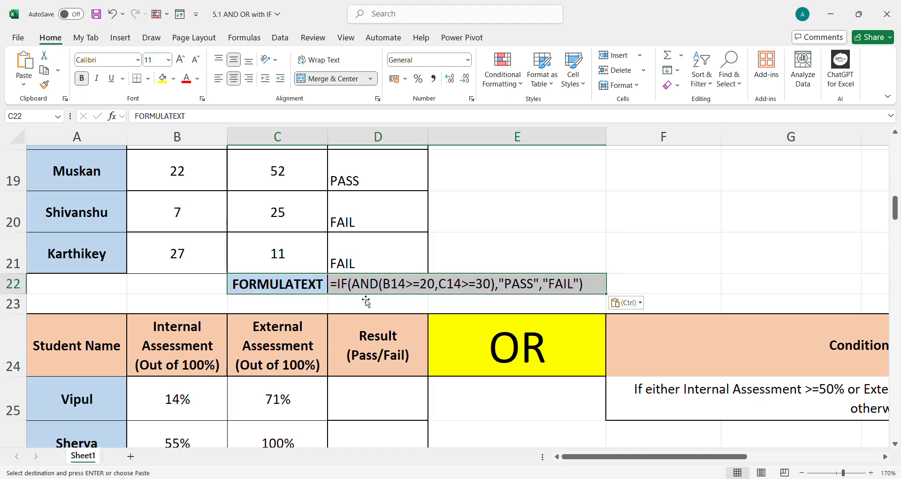
Edit the D22 formula so FORMULATEXT references D14, the first result of the second table
{"action": "left_click", "coordinate": [376, 283]}
{"action": "double_click", "coordinate": [377, 285]}
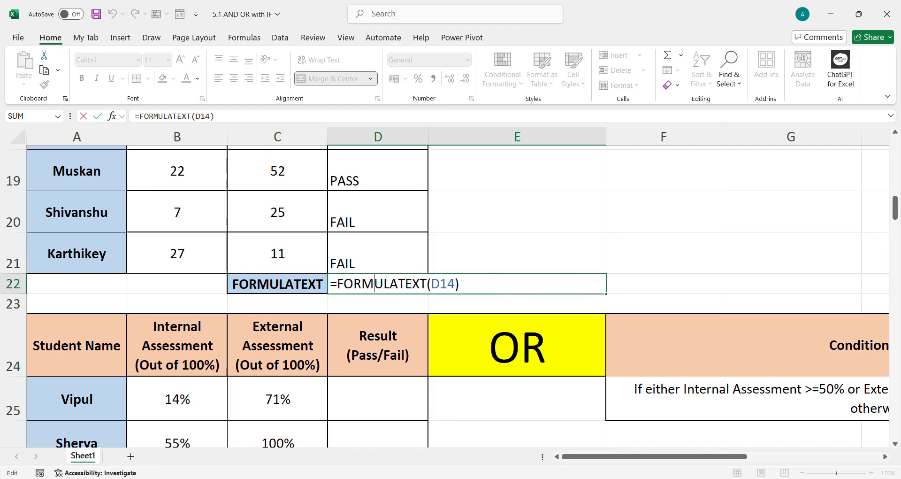
{"action": "left_click_drag", "start_coordinate": [455, 285], "coordinate": [431, 285]}
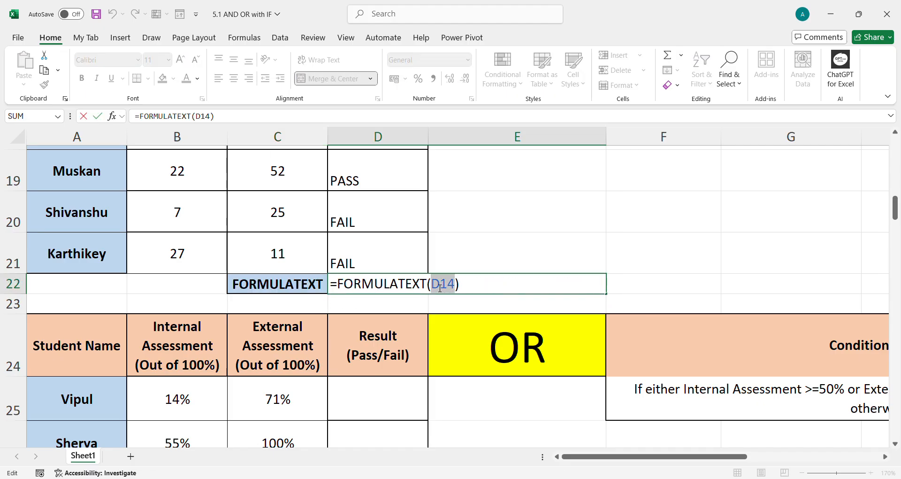
{"action": "key", "text": "BackSpace"}
{"action": "scroll", "coordinate": [441, 263], "scroll_direction": "up", "scroll_amount": 2}
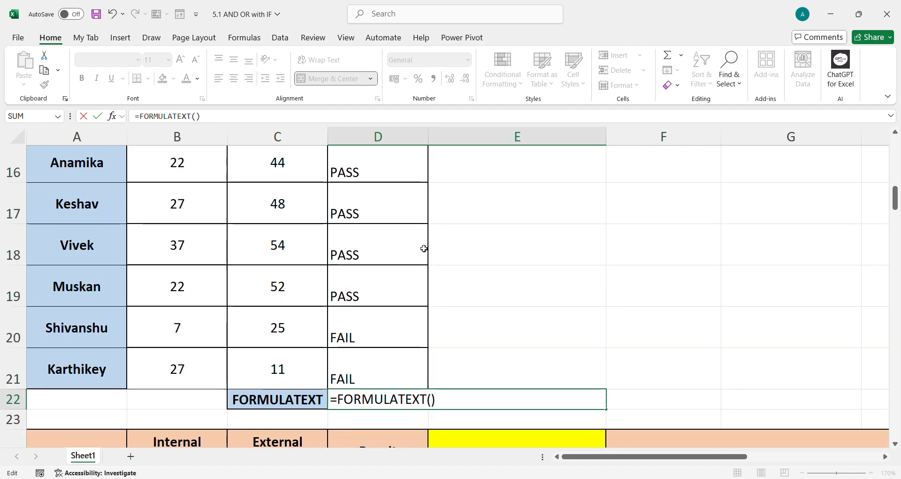
{"action": "left_click", "coordinate": [393, 210]}
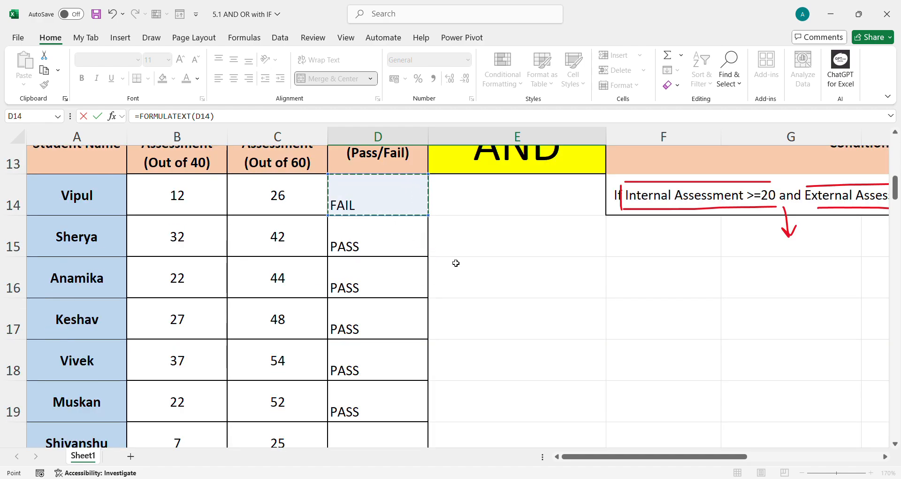
{"action": "key", "text": "Return"}
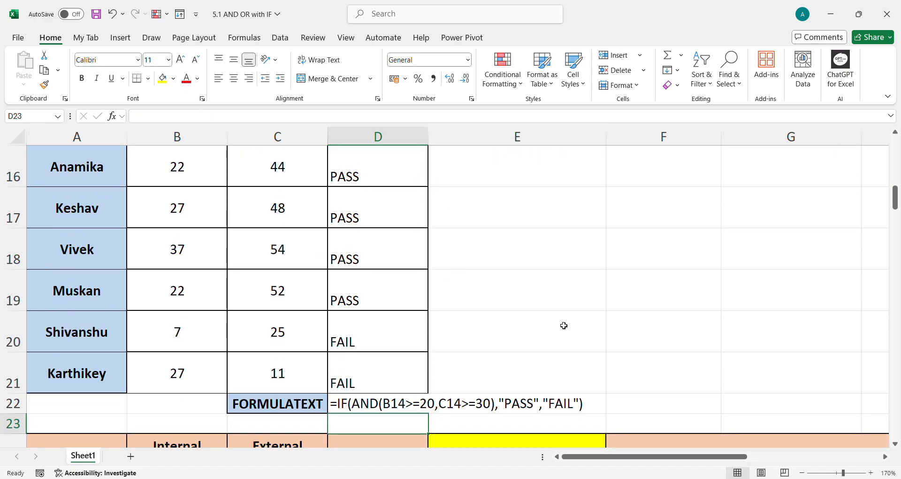
Annotate the OR conditions by circling both >=50% thresholds and the word FAIL with ink
{"action": "scroll", "coordinate": [507, 423], "scroll_direction": "down", "scroll_amount": 2}
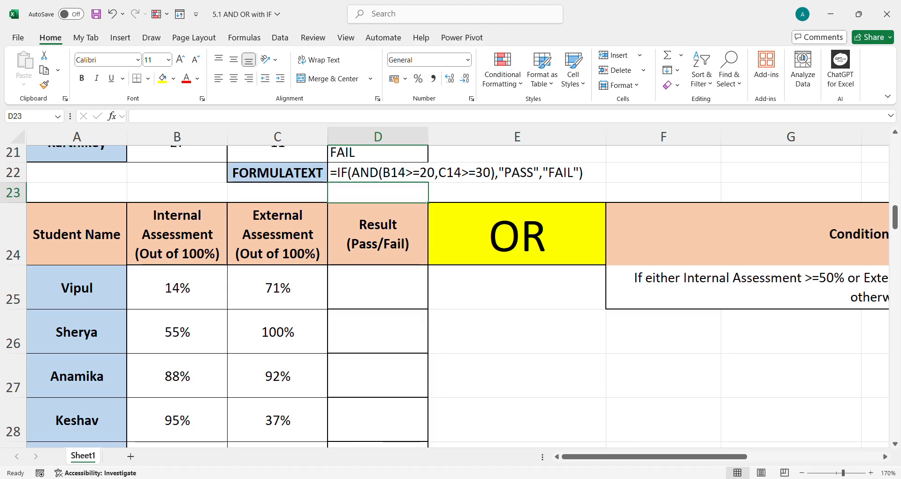
{"action": "scroll", "coordinate": [711, 446], "scroll_direction": "right", "scroll_amount": 5}
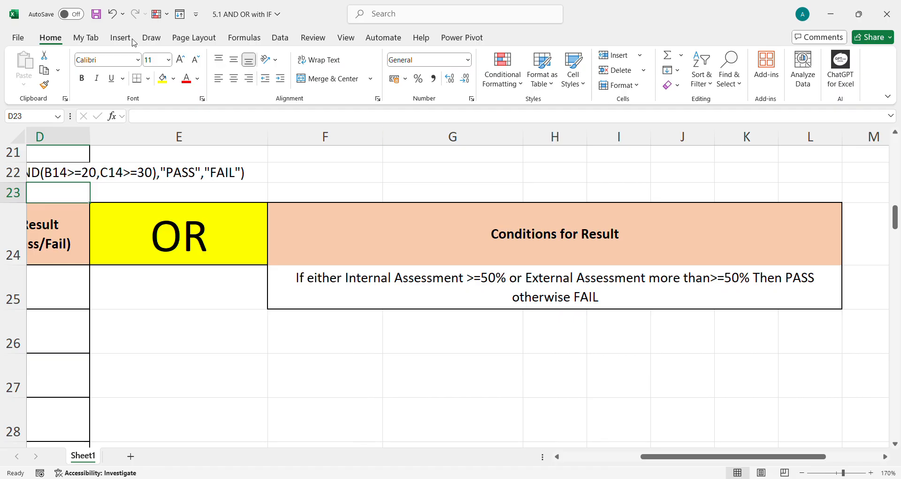
{"action": "left_click", "coordinate": [150, 39]}
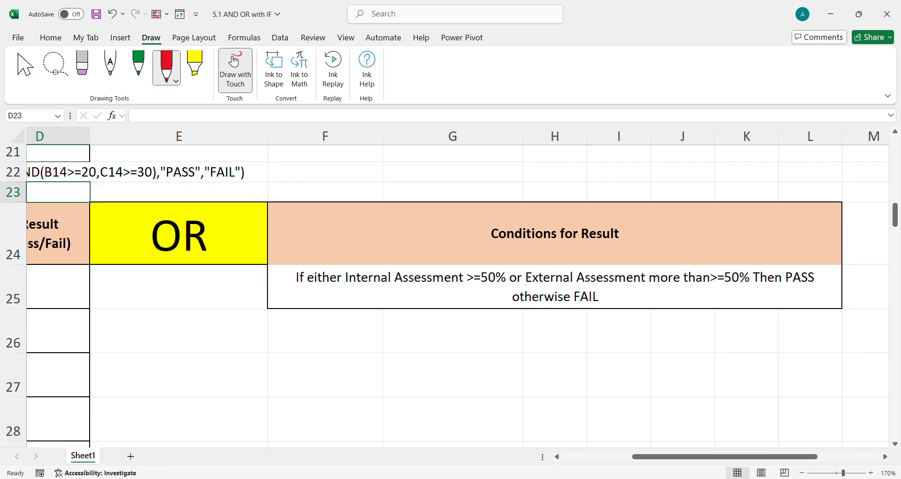
{"action": "mouse_move", "coordinate": [489, 269]}
{"action": "left_mouse_down"}
{"action": "mouse_move", "coordinate": [452, 283]}
{"action": "mouse_move", "coordinate": [503, 278]}
{"action": "left_mouse_up"}
{"action": "left_click_drag", "start_coordinate": [716, 283], "coordinate": [736, 267]}
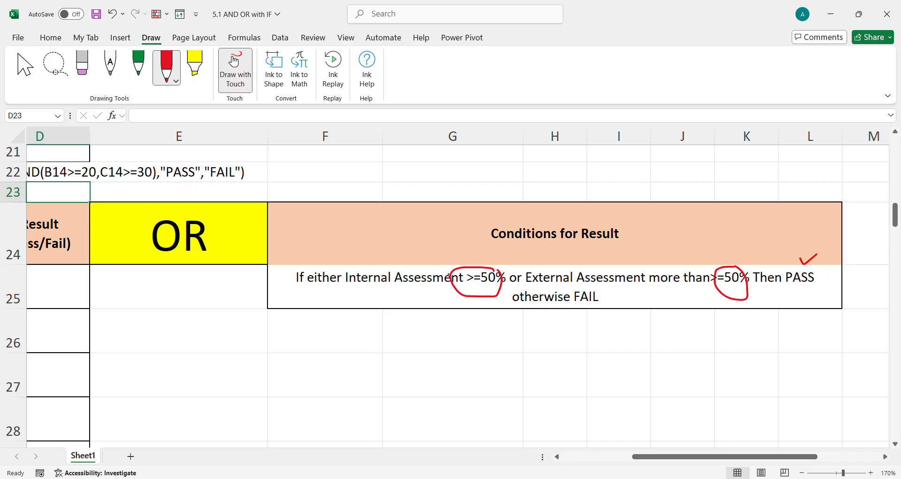
{"action": "mouse_move", "coordinate": [606, 292]}
{"action": "left_mouse_down"}
{"action": "mouse_move", "coordinate": [569, 308]}
{"action": "mouse_move", "coordinate": [607, 293]}
{"action": "left_mouse_up"}
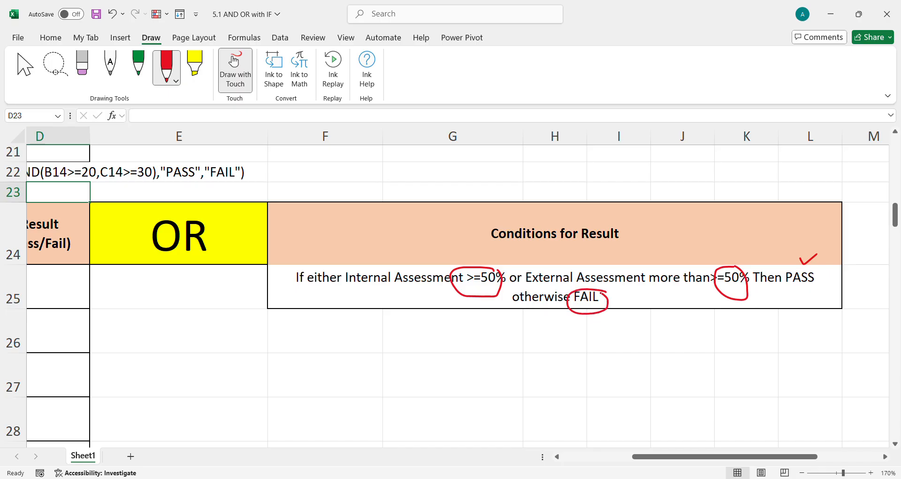
Enter =IF(OR(B25>=50%,C25>=50%),"PASS","FAIL") in D25 for the first student of the OR table
{"action": "left_click", "coordinate": [26, 68]}
{"action": "left_click_drag", "start_coordinate": [666, 462], "coordinate": [595, 462]}
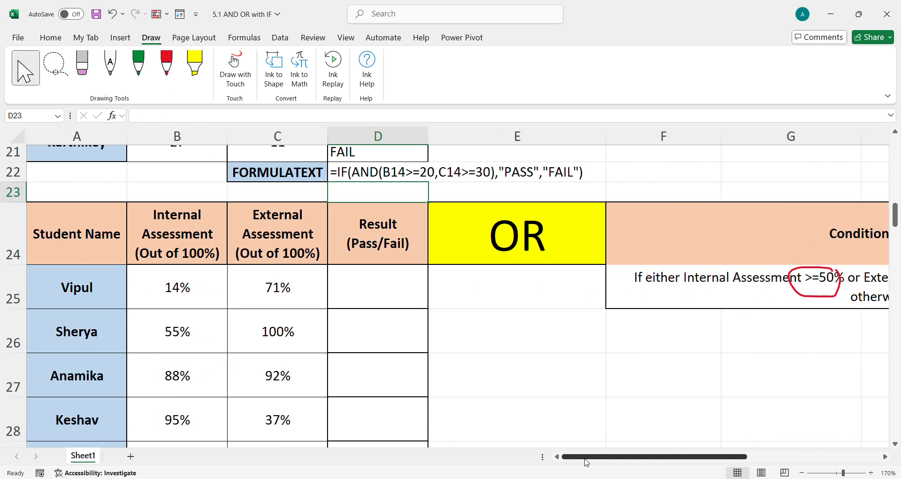
{"action": "left_click", "coordinate": [372, 291]}
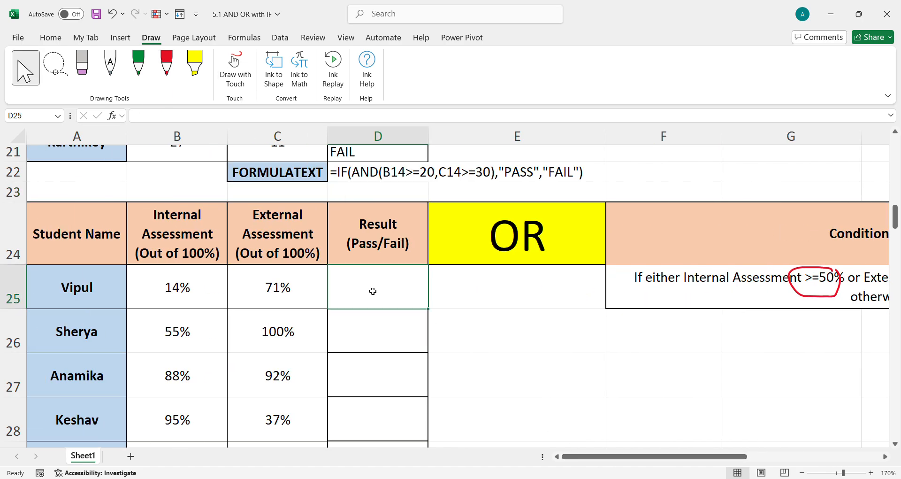
{"action": "type", "text": "=IF(OR"}
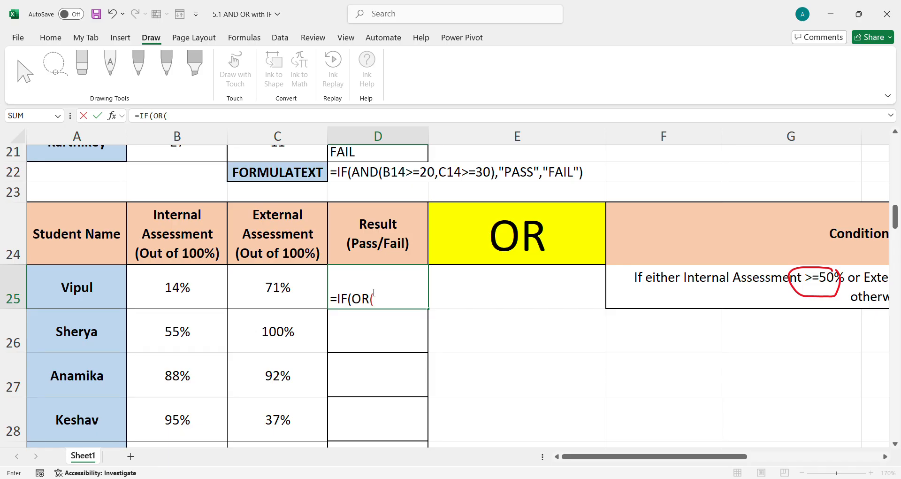
{"action": "type", "text": "("}
{"action": "left_click", "coordinate": [178, 293]}
{"action": "type", "text": ">="}
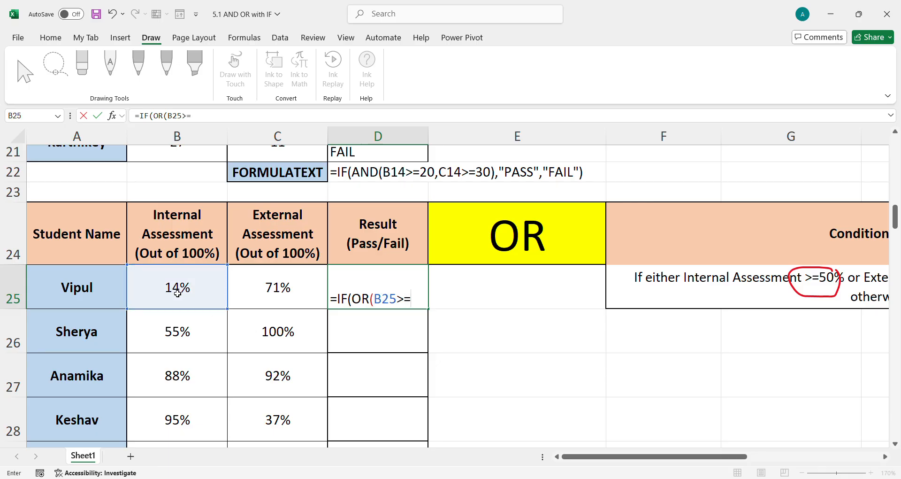
{"action": "type", "text": "50%"}
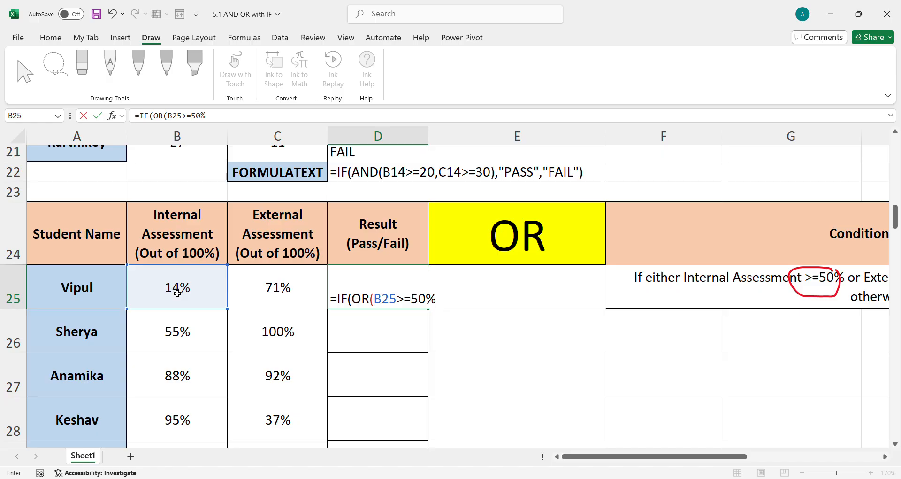
{"action": "type", "text": ","}
{"action": "left_click", "coordinate": [253, 292]}
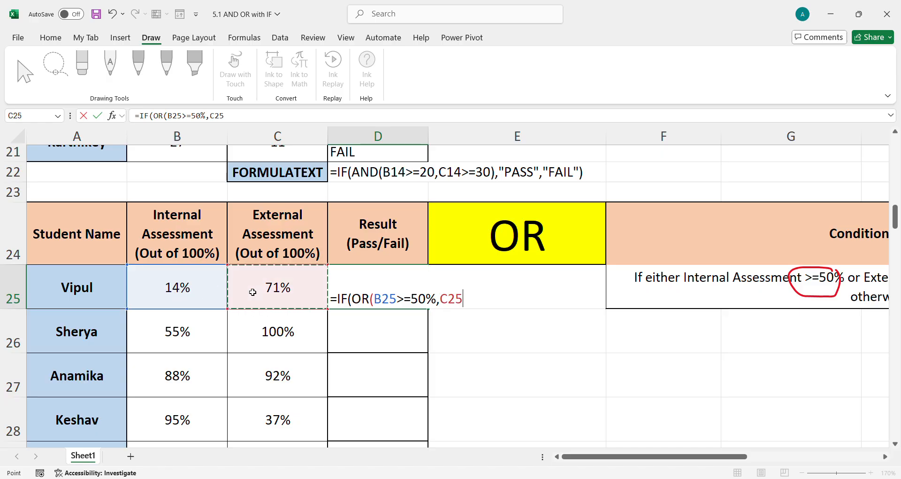
{"action": "type", "text": ">=50%"}
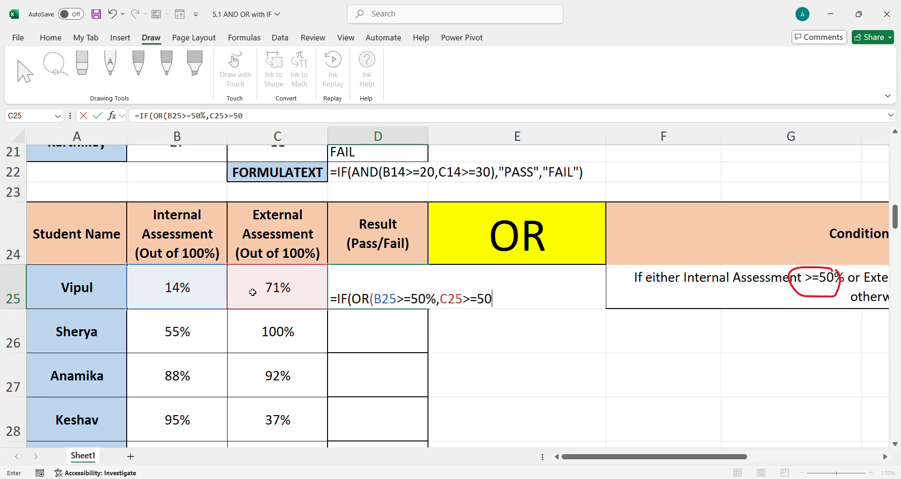
{"action": "type", "text": "),\"PASS\",\"FAIL\")"}
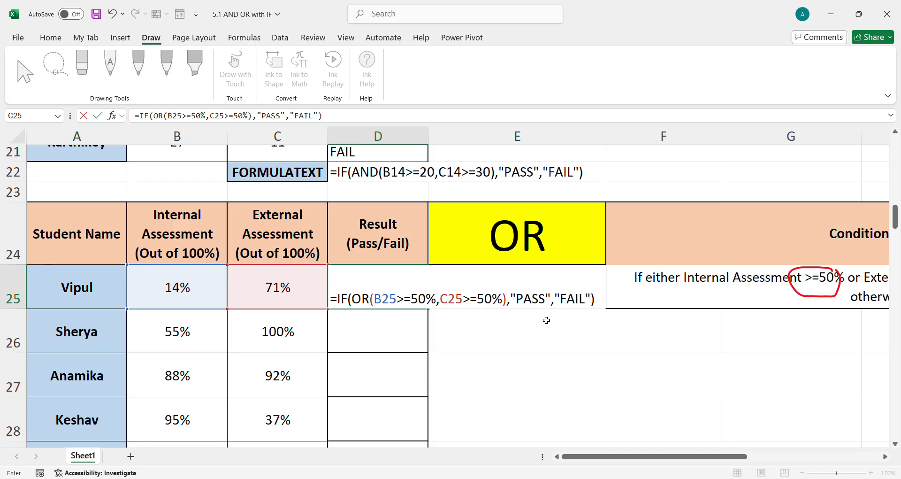
{"action": "key", "text": "Return"}
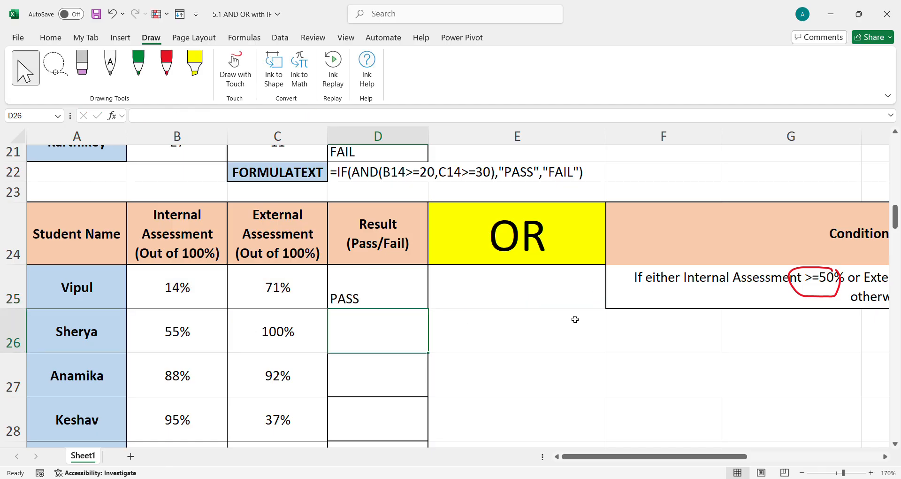
Fill the D25 formula down the Result column through D32
{"action": "left_click", "coordinate": [376, 300]}
{"action": "mouse_move", "coordinate": [379, 296]}
{"action": "left_mouse_down"}
{"action": "mouse_move", "coordinate": [403, 374]}
{"action": "mouse_move", "coordinate": [385, 464]}
{"action": "mouse_move", "coordinate": [384, 393]}
{"action": "left_mouse_up"}
{"action": "key", "text": "ctrl+d"}
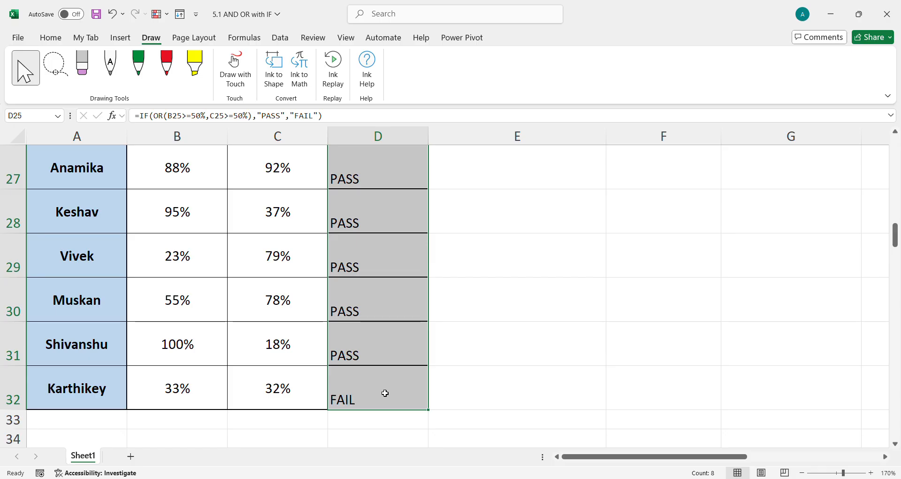
{"action": "left_click", "coordinate": [282, 428]}
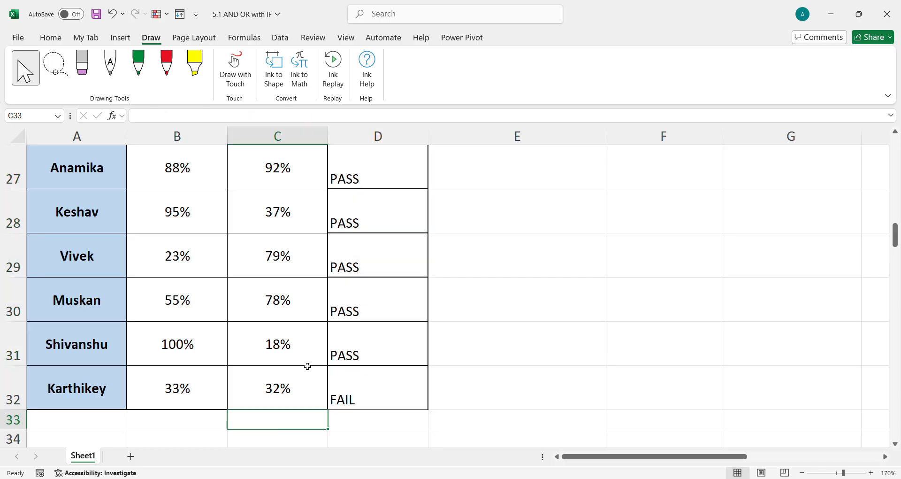
Copy the FORMULATEXT label and formula from C22:D22 into C33 below the OR table
{"action": "scroll", "coordinate": [282, 428], "scroll_direction": "up", "scroll_amount": 4}
{"action": "left_click_drag", "start_coordinate": [306, 368], "coordinate": [360, 371]}
{"action": "key", "text": "ctrl+c"}
{"action": "scroll", "coordinate": [355, 387], "scroll_direction": "down", "scroll_amount": 4}
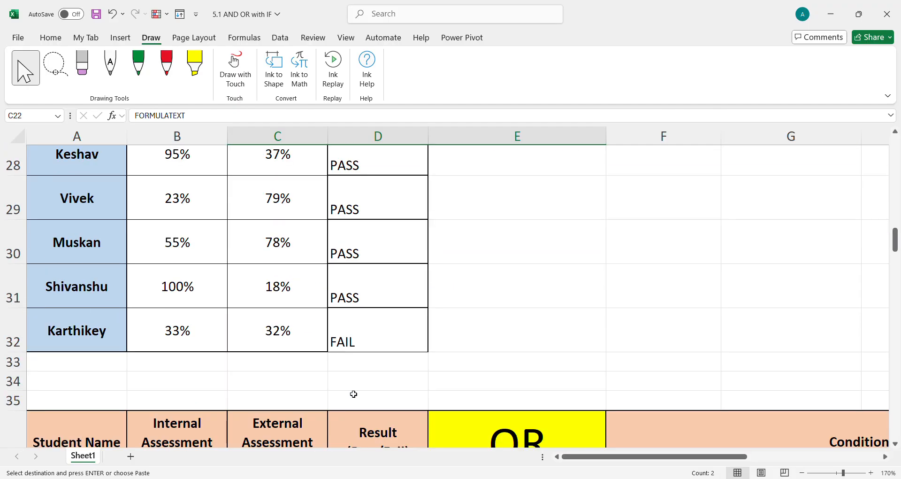
{"action": "left_click", "coordinate": [296, 369]}
{"action": "key", "text": "ctrl+v"}
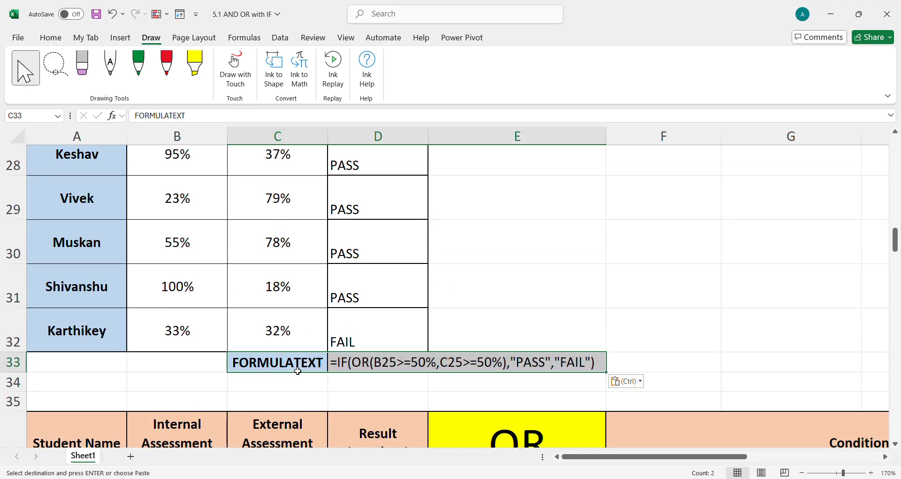
Re-point the FORMULATEXT formula in D33 to reference cell D25 of the OR table
{"action": "left_click", "coordinate": [356, 363]}
{"action": "double_click", "coordinate": [357, 363]}
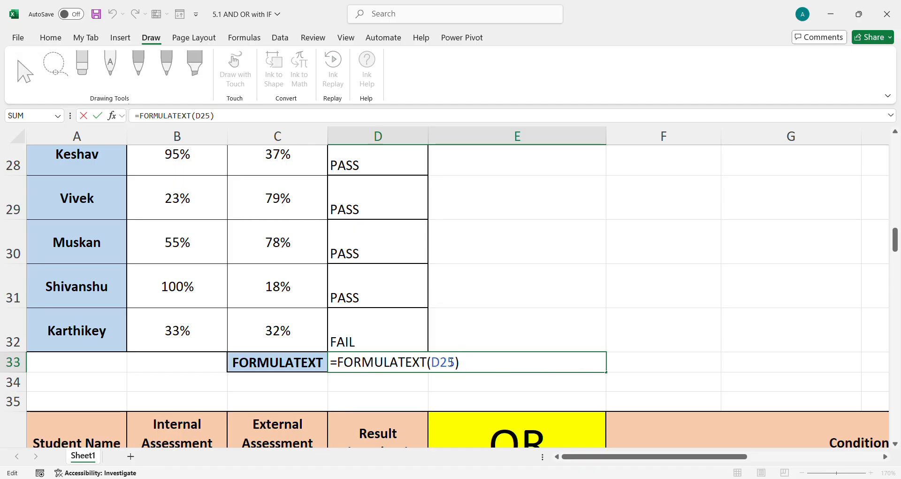
{"action": "left_click_drag", "start_coordinate": [456, 365], "coordinate": [439, 368]}
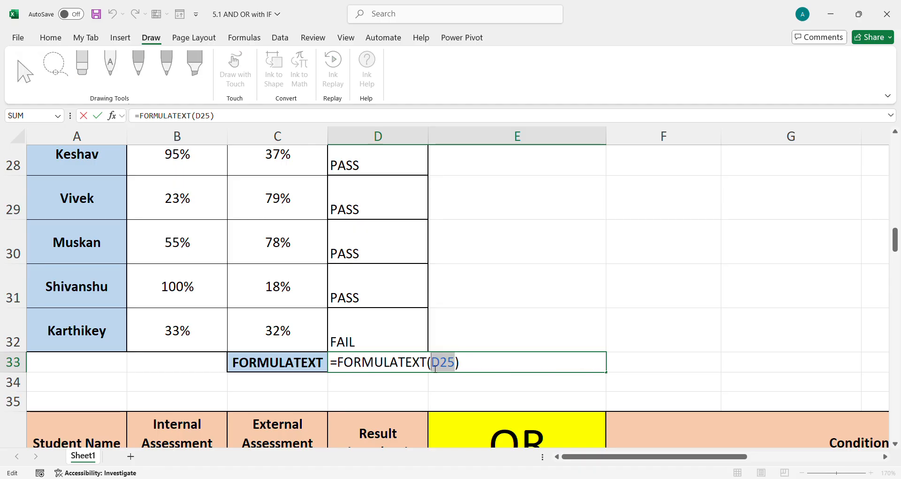
{"action": "key", "text": "BackSpace"}
{"action": "scroll", "coordinate": [447, 358], "scroll_direction": "up", "scroll_amount": 2}
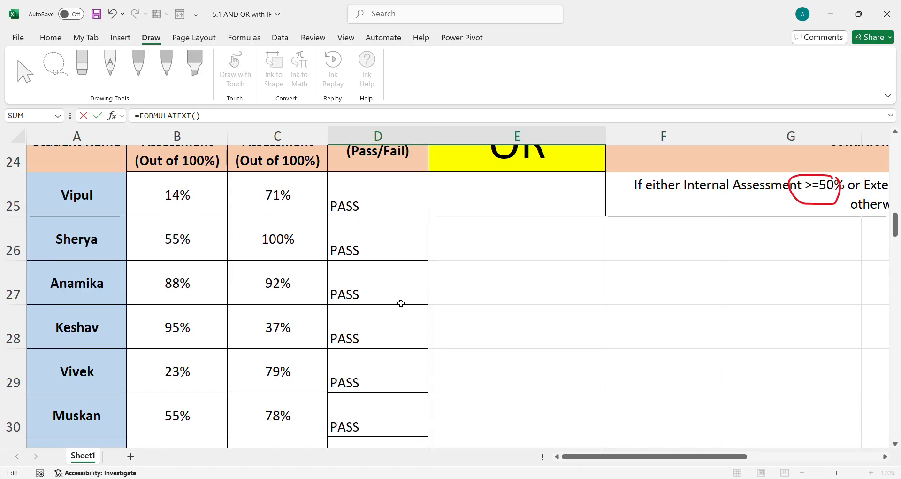
{"action": "left_click", "coordinate": [372, 195]}
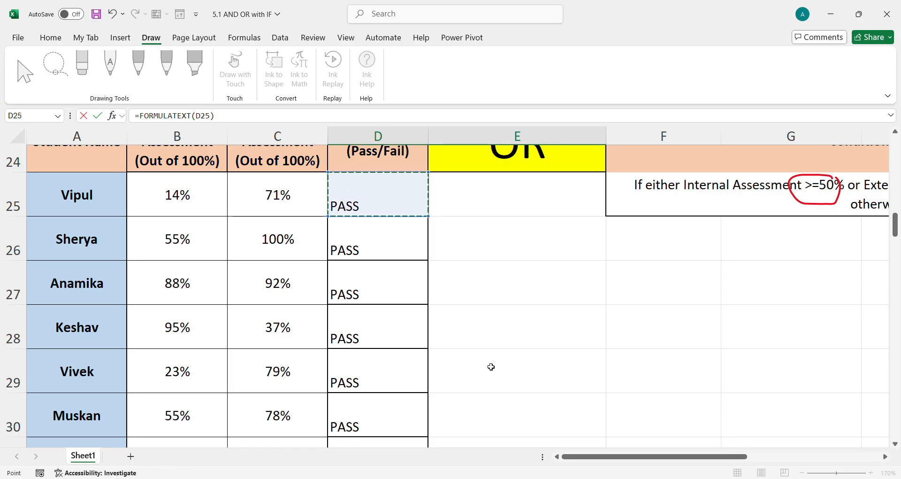
{"action": "key", "text": "Return"}
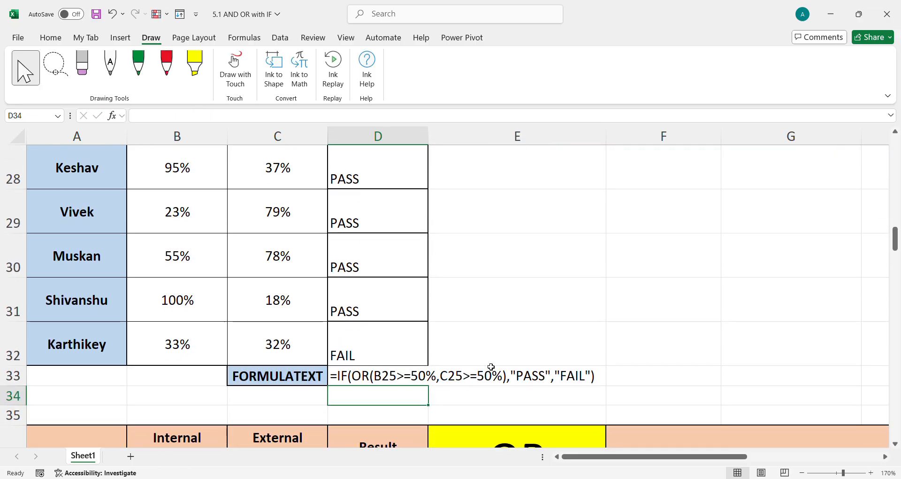
Annotate the second OR table's conditions in red ink, circling >=20 and >=30 and ticking PASS and FAIL
{"action": "scroll", "coordinate": [492, 367], "scroll_direction": "down", "scroll_amount": 2}
{"action": "scroll", "coordinate": [470, 371], "scroll_direction": "down", "scroll_amount": 1}
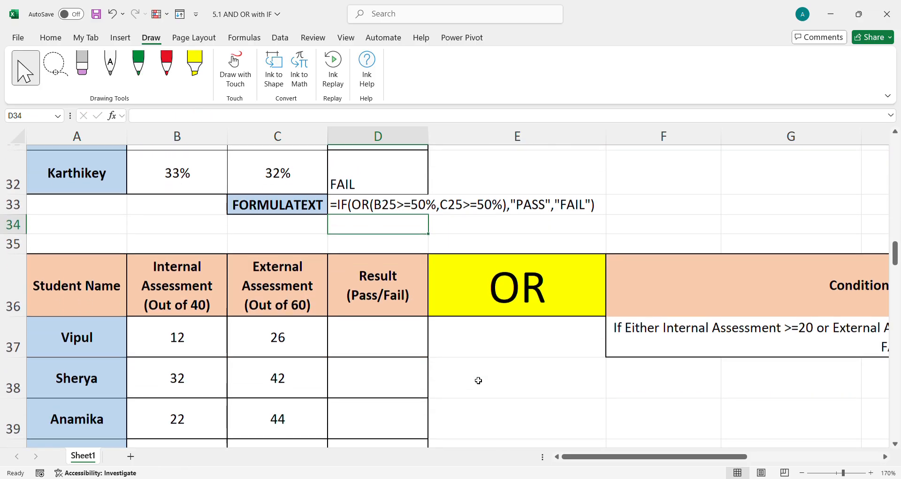
{"action": "scroll", "coordinate": [478, 380], "scroll_direction": "down", "scroll_amount": 3}
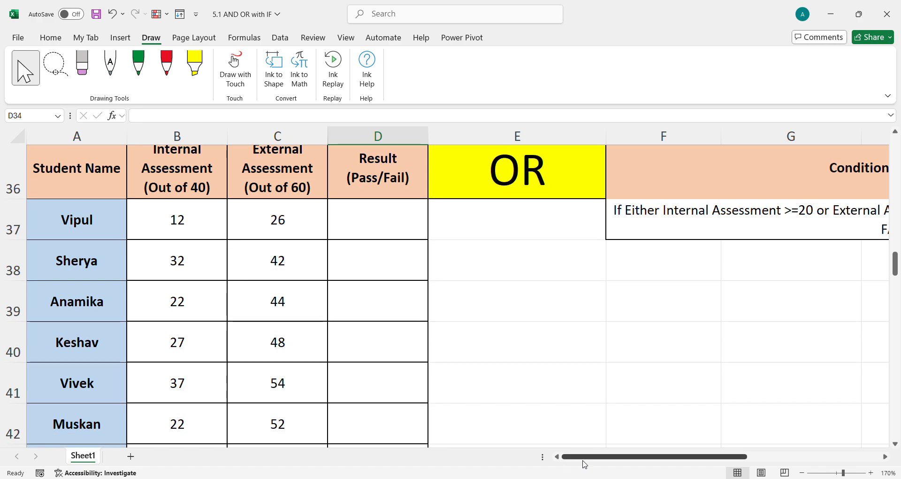
{"action": "scroll", "coordinate": [583, 462], "scroll_direction": "right", "scroll_amount": 3}
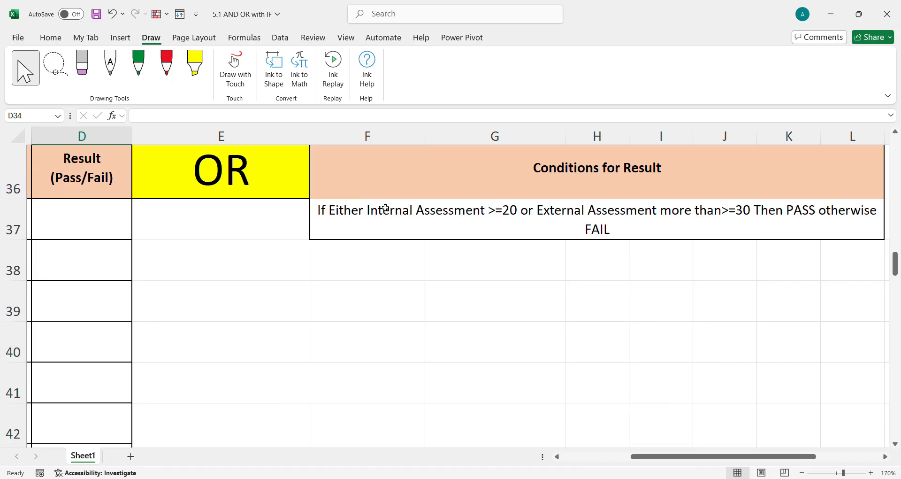
{"action": "left_click", "coordinate": [168, 67]}
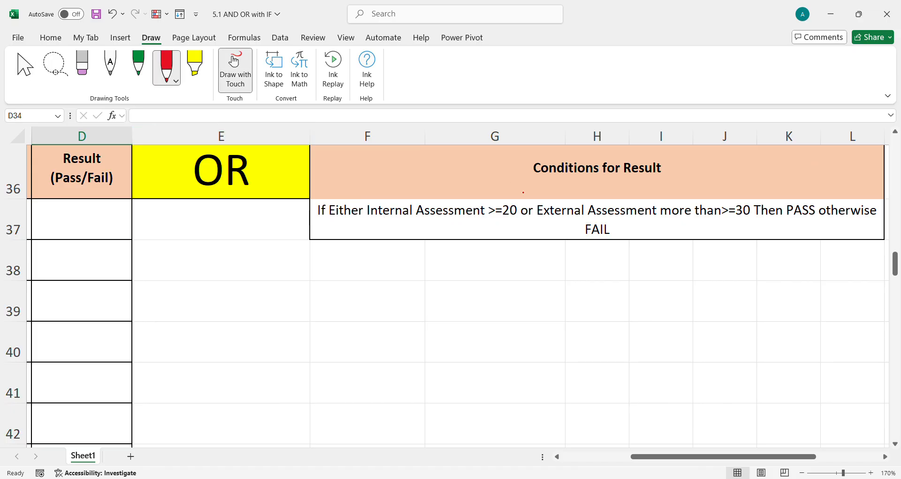
{"action": "mouse_move", "coordinate": [515, 200]}
{"action": "left_mouse_down"}
{"action": "mouse_move", "coordinate": [505, 230]}
{"action": "mouse_move", "coordinate": [517, 211]}
{"action": "left_mouse_up"}
{"action": "mouse_move", "coordinate": [743, 204]}
{"action": "left_mouse_down"}
{"action": "mouse_move", "coordinate": [707, 204]}
{"action": "mouse_move", "coordinate": [750, 224]}
{"action": "mouse_move", "coordinate": [752, 207]}
{"action": "left_mouse_up"}
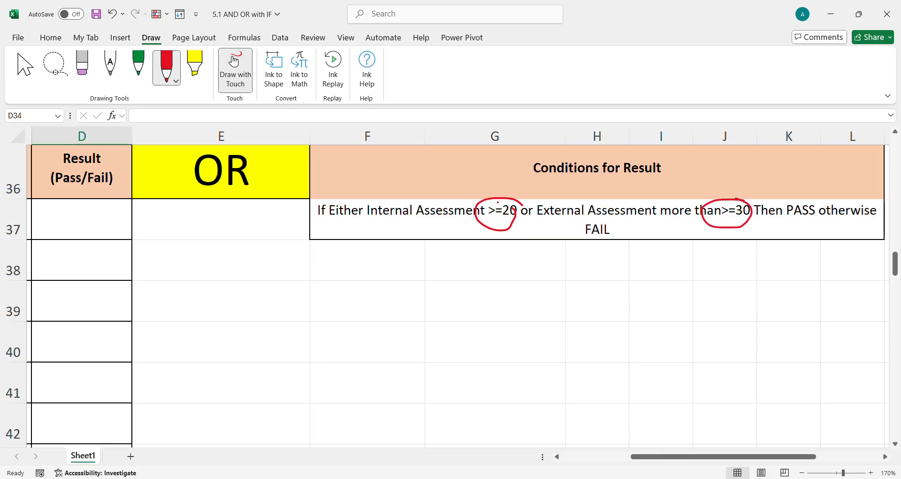
{"action": "left_click_drag", "start_coordinate": [793, 197], "coordinate": [836, 177]}
{"action": "left_click_drag", "start_coordinate": [601, 236], "coordinate": [631, 222]}
{"action": "left_click", "coordinate": [32, 73]}
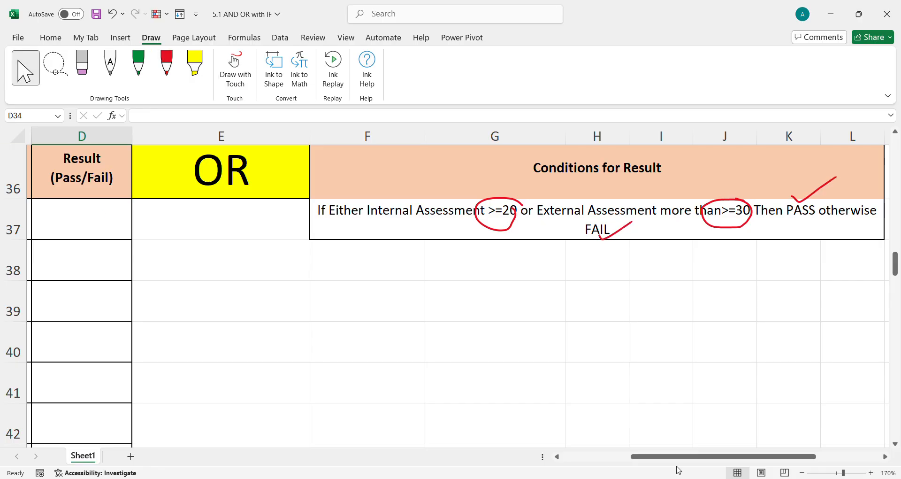
Enter =IF(OR(B37>=20,C37>=30),"PASS","FAIL") in D37 for the first student of the second OR table
{"action": "left_click_drag", "start_coordinate": [678, 457], "coordinate": [609, 456]}
{"action": "left_click", "coordinate": [358, 226]}
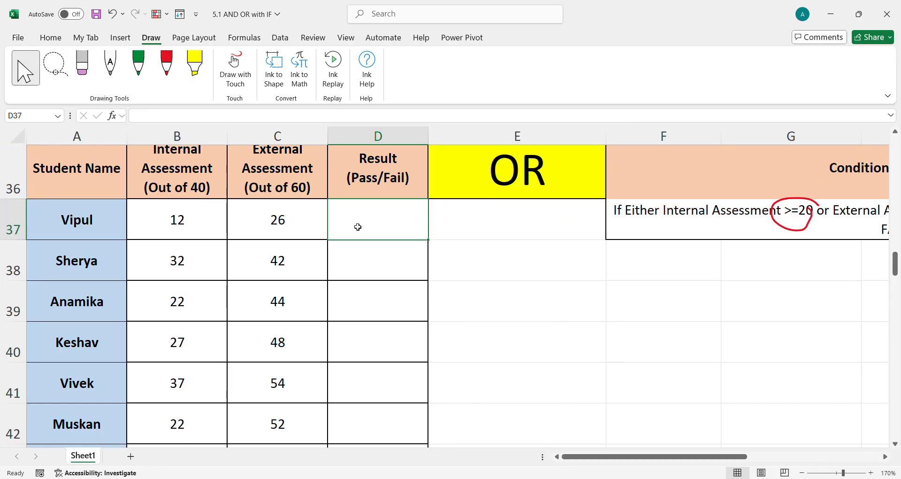
{"action": "type", "text": "=IF(OR("}
{"action": "left_click", "coordinate": [180, 226]}
{"action": "type", "text": ">=20"}
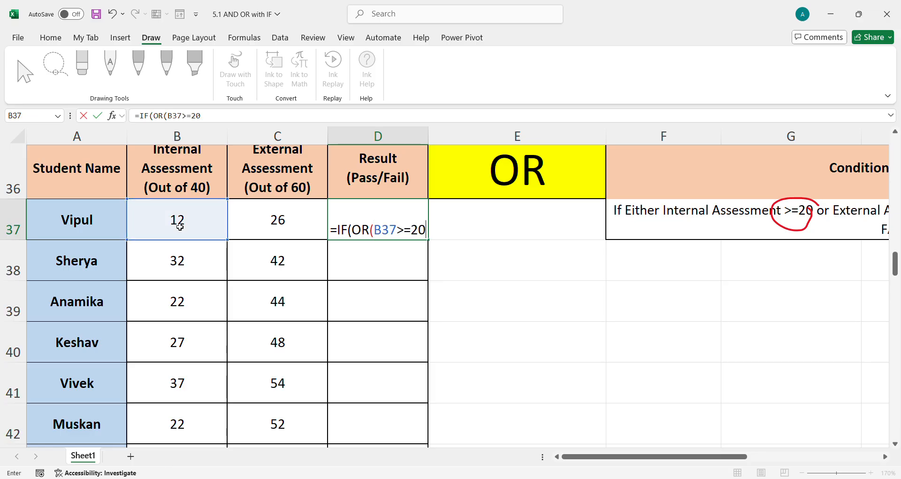
{"action": "type", "text": ","}
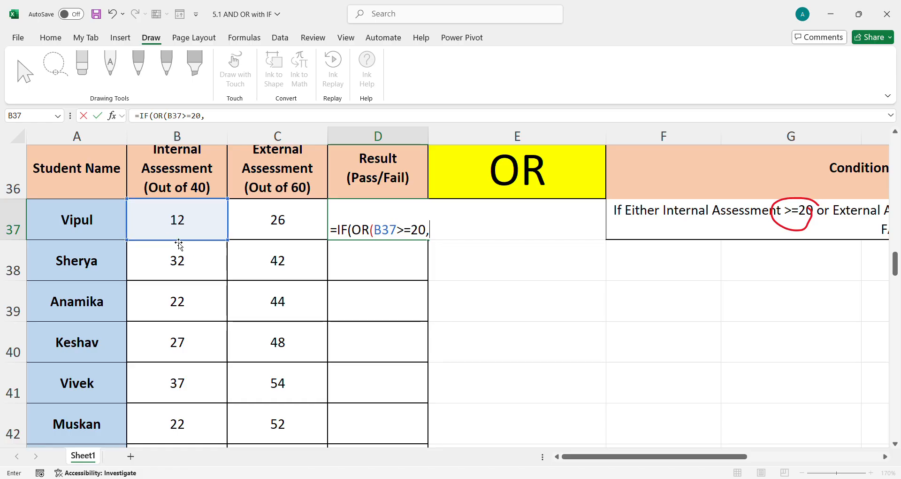
{"action": "left_click", "coordinate": [279, 230]}
{"action": "type", "text": ">="}
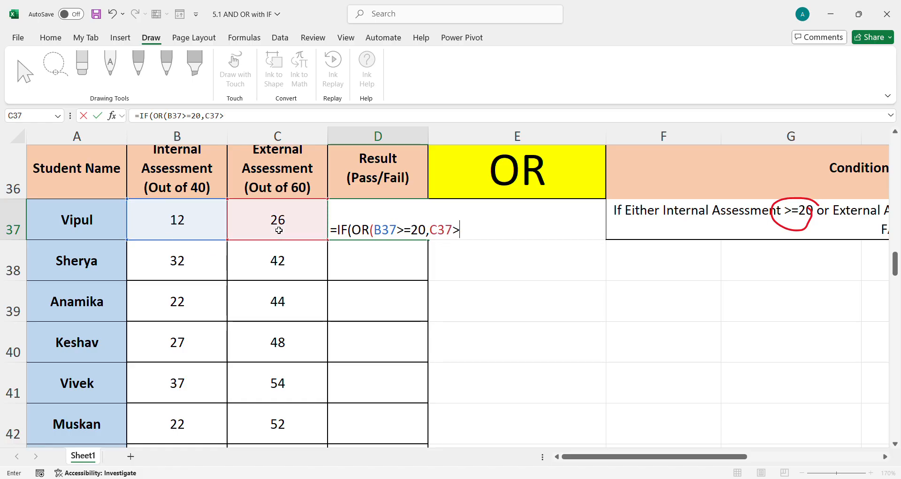
{"action": "type", "text": "30)"}
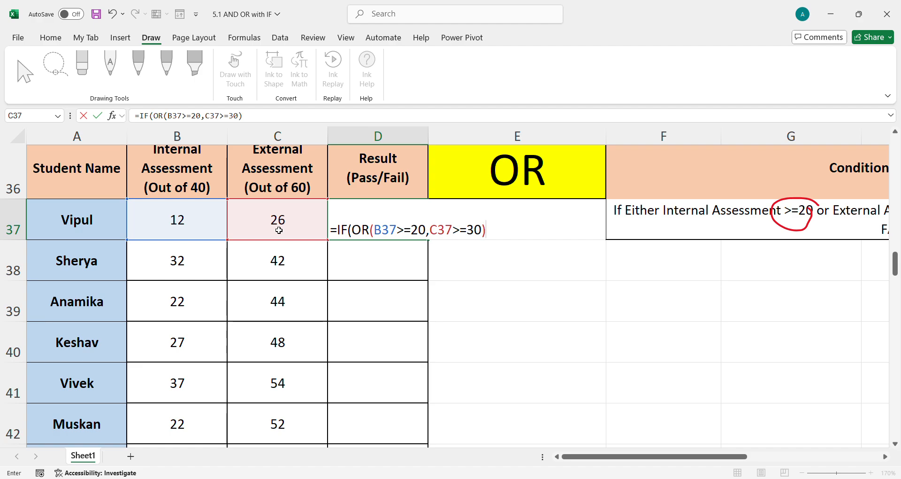
{"action": "type", "text": ",\"PASS\",\"FAIL"}
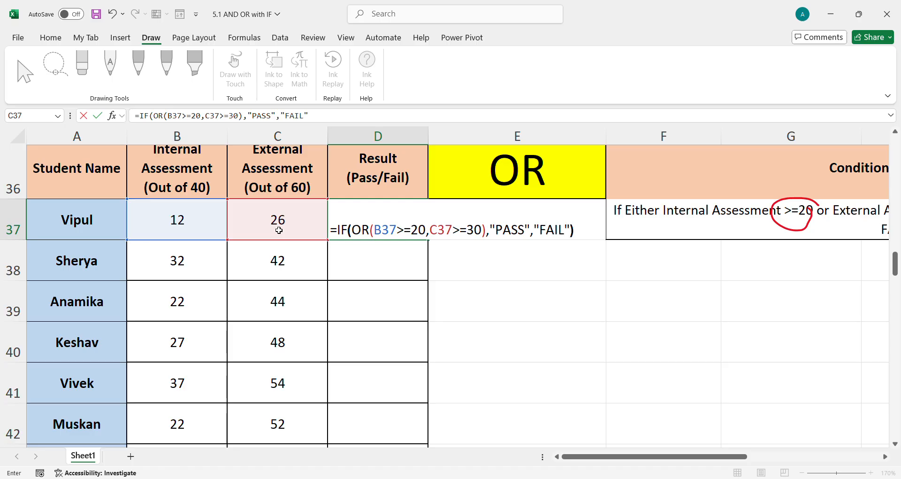
{"action": "key", "text": "Return"}
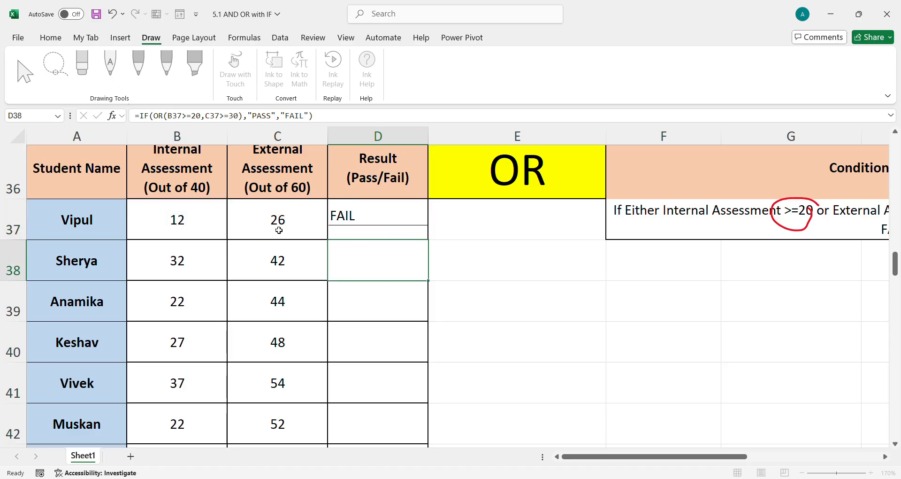
Fill the D37 formula down the Result column through D44
{"action": "mouse_move", "coordinate": [378, 226]}
{"action": "left_mouse_down"}
{"action": "mouse_move", "coordinate": [368, 455]}
{"action": "mouse_move", "coordinate": [364, 388]}
{"action": "left_mouse_up"}
{"action": "key", "text": "ctrl+d"}
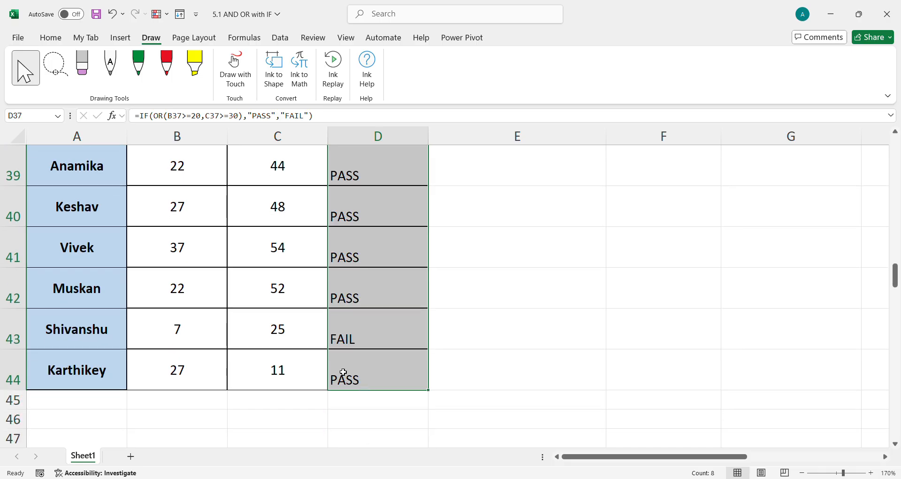
{"action": "left_click", "coordinate": [278, 407]}
Copy the FORMULATEXT label and formula from C33:D33 into C45 below the second OR table
{"action": "scroll", "coordinate": [352, 257], "scroll_direction": "up", "scroll_amount": 3}
{"action": "left_click", "coordinate": [301, 298]}
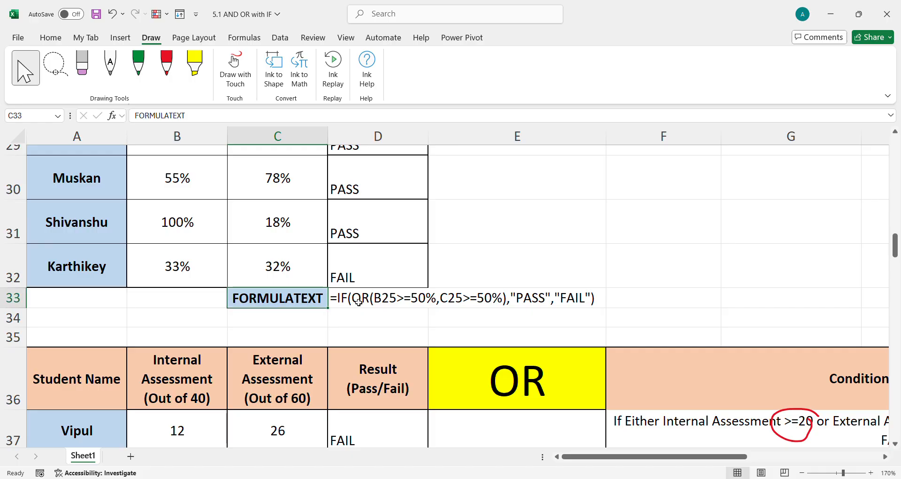
{"action": "left_click", "coordinate": [358, 300], "text": "shift"}
{"action": "key", "text": "ctrl+c"}
{"action": "scroll", "coordinate": [403, 345], "scroll_direction": "down", "scroll_amount": 5}
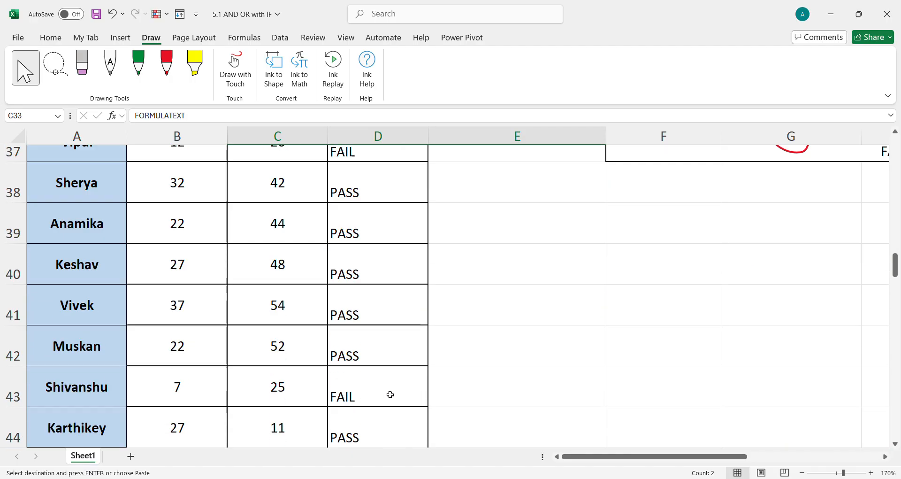
{"action": "scroll", "coordinate": [336, 288], "scroll_direction": "down", "scroll_amount": 2}
{"action": "scroll", "coordinate": [336, 286], "scroll_direction": "up", "scroll_amount": 2}
{"action": "left_click", "coordinate": [295, 234]}
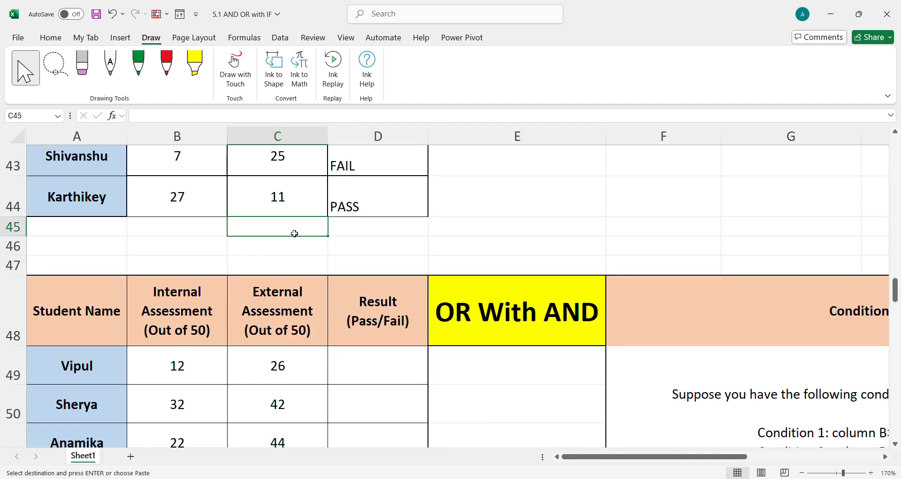
{"action": "key", "text": "ctrl+v"}
Inspect the pasted FORMULATEXT formula in D45 and the cell it references
{"action": "left_click", "coordinate": [352, 231]}
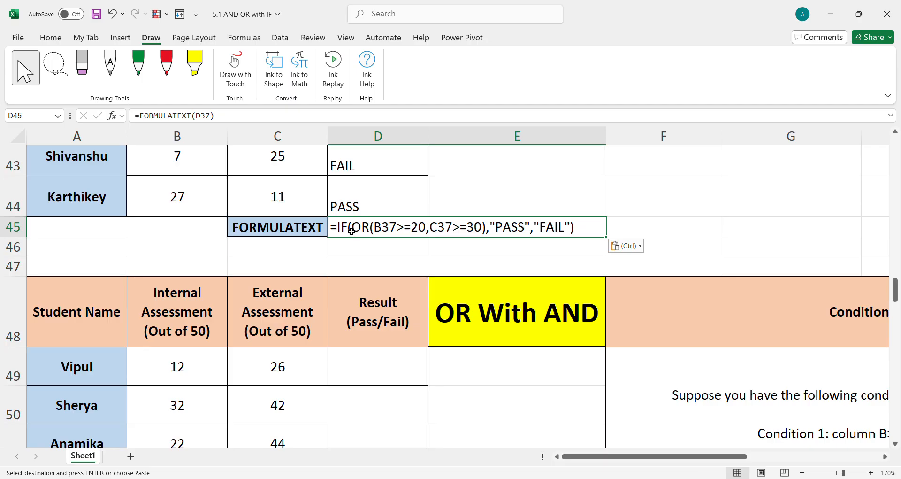
{"action": "scroll", "coordinate": [353, 225], "scroll_direction": "up", "scroll_amount": 3}
{"action": "scroll", "coordinate": [357, 215], "scroll_direction": "up", "scroll_amount": 2}
{"action": "scroll", "coordinate": [359, 220], "scroll_direction": "down", "scroll_amount": 1}
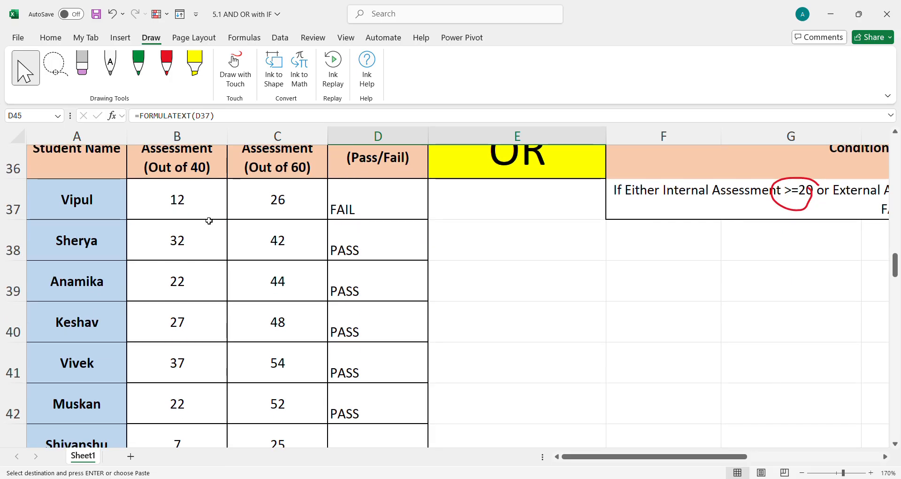
{"action": "scroll", "coordinate": [360, 228], "scroll_direction": "down", "scroll_amount": 2}
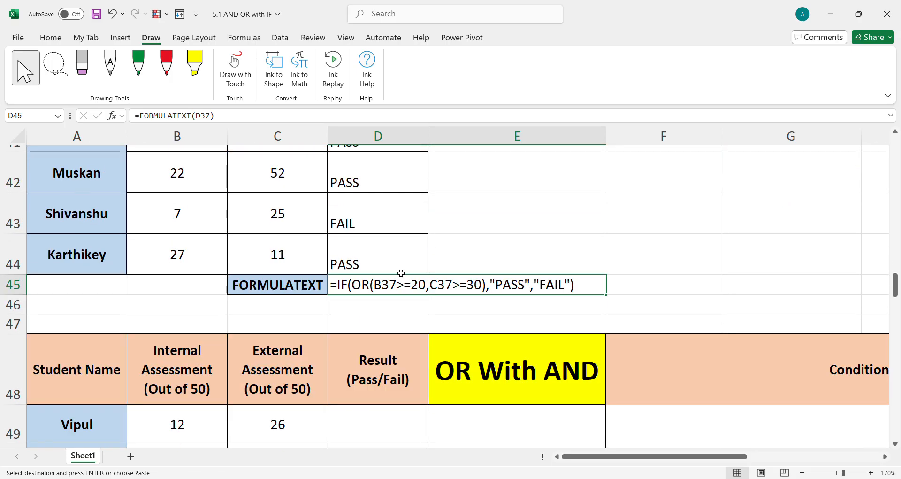
{"action": "double_click", "coordinate": [362, 286]}
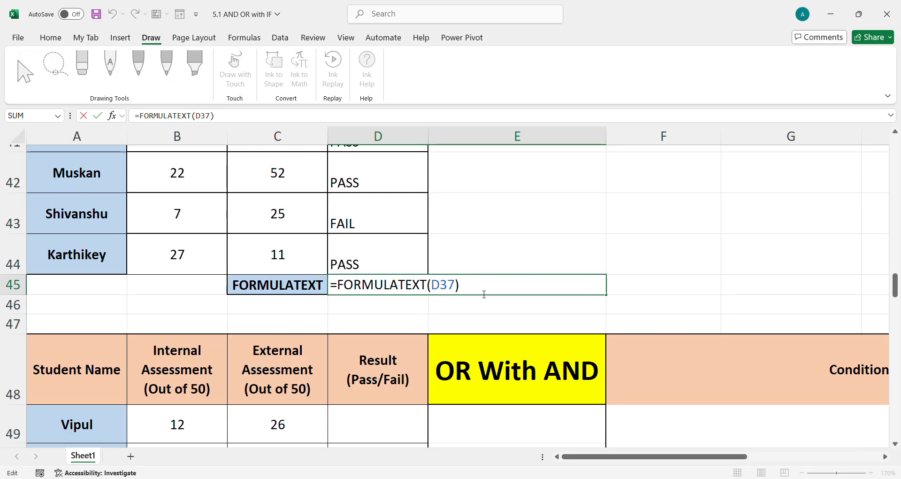
{"action": "left_click", "coordinate": [385, 327]}
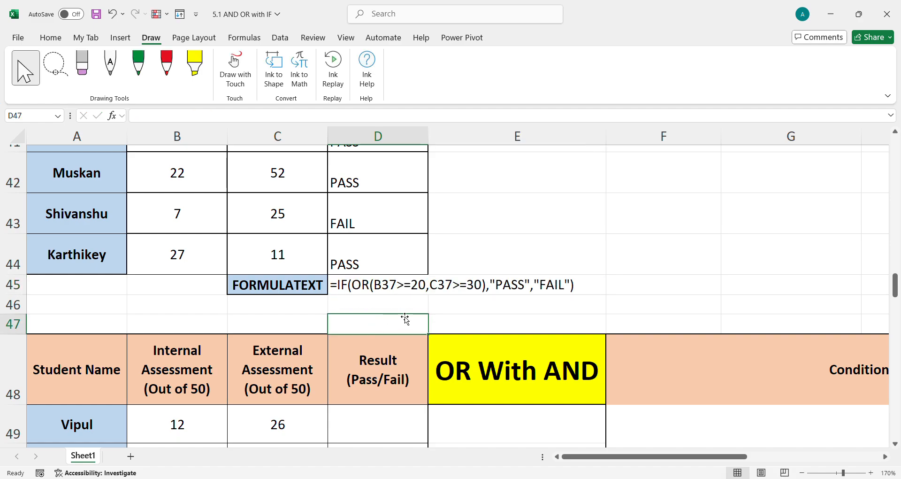
Review the FORMULATEXT formulas beneath each table, from D10 down to D45
{"action": "scroll", "coordinate": [393, 372], "scroll_direction": "down", "scroll_amount": 2}
{"action": "scroll", "coordinate": [392, 318], "scroll_direction": "up", "scroll_amount": 1}
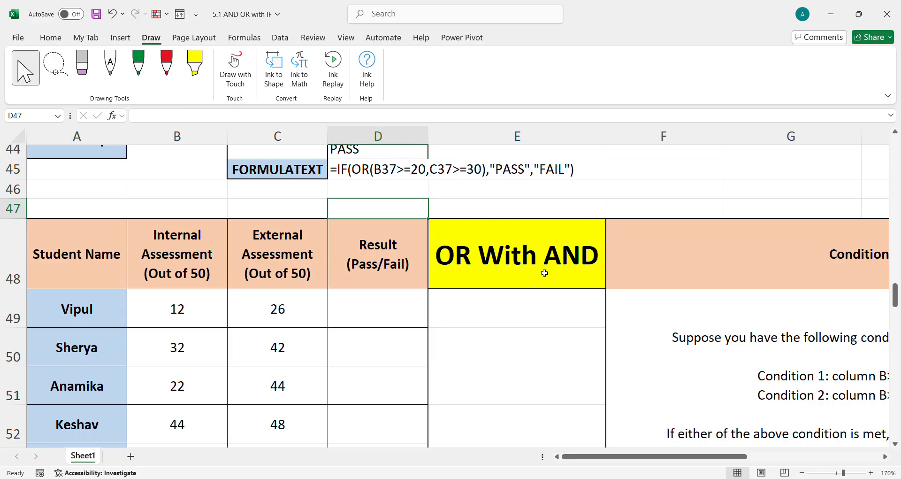
{"action": "scroll", "coordinate": [545, 271], "scroll_direction": "up", "scroll_amount": 8}
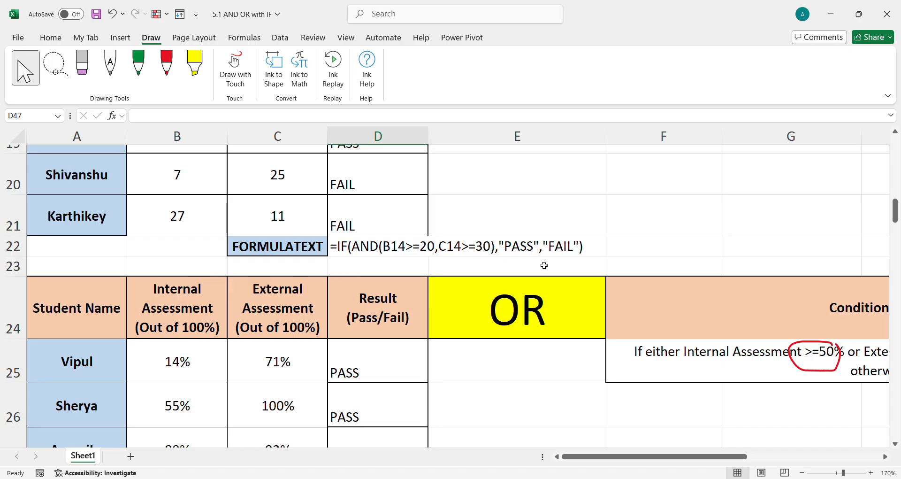
{"action": "scroll", "coordinate": [375, 250], "scroll_direction": "up", "scroll_amount": 2}
{"action": "scroll", "coordinate": [375, 250], "scroll_direction": "up", "scroll_amount": 3}
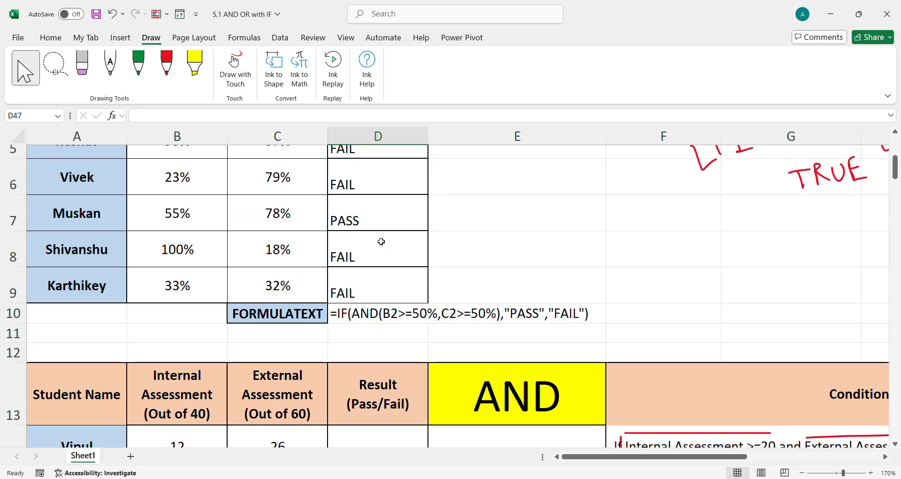
{"action": "left_click", "coordinate": [346, 314]}
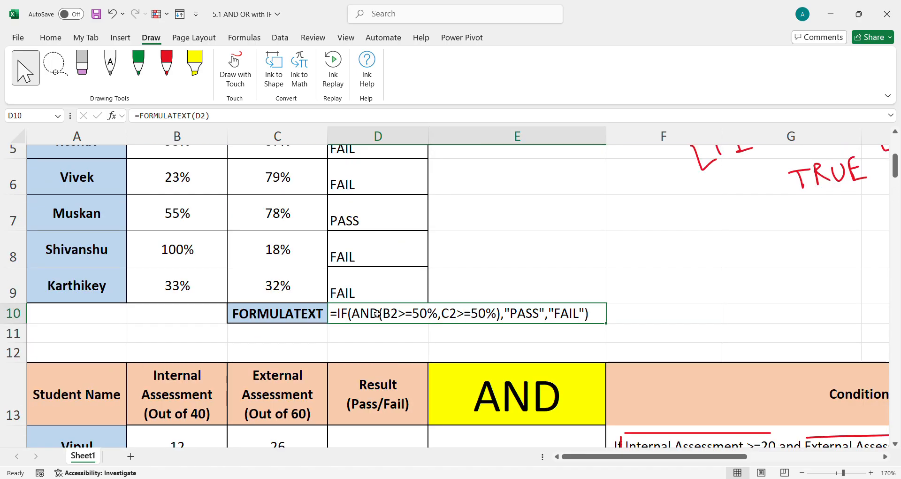
{"action": "scroll", "coordinate": [514, 325], "scroll_direction": "down", "scroll_amount": 4}
{"action": "left_click", "coordinate": [493, 303]}
{"action": "scroll", "coordinate": [497, 311], "scroll_direction": "down", "scroll_amount": 3}
{"action": "scroll", "coordinate": [497, 310], "scroll_direction": "down", "scroll_amount": 2}
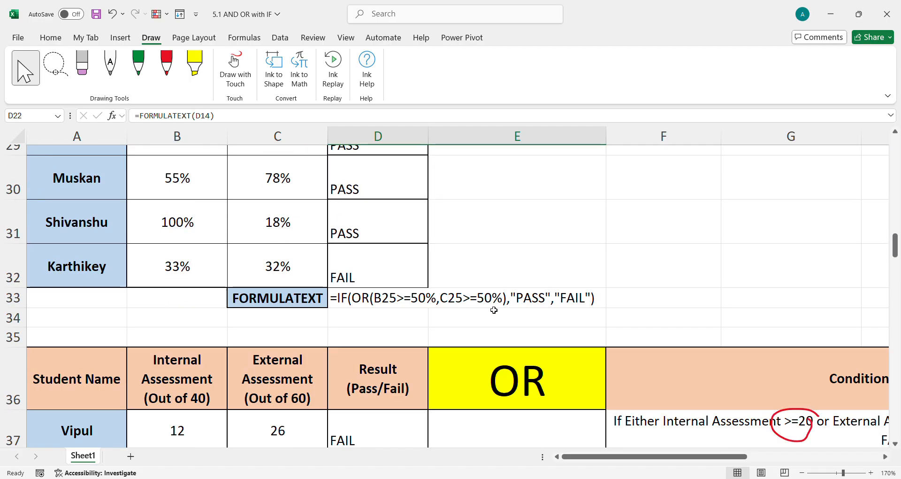
{"action": "left_click", "coordinate": [493, 304]}
{"action": "scroll", "coordinate": [435, 316], "scroll_direction": "down", "scroll_amount": 4}
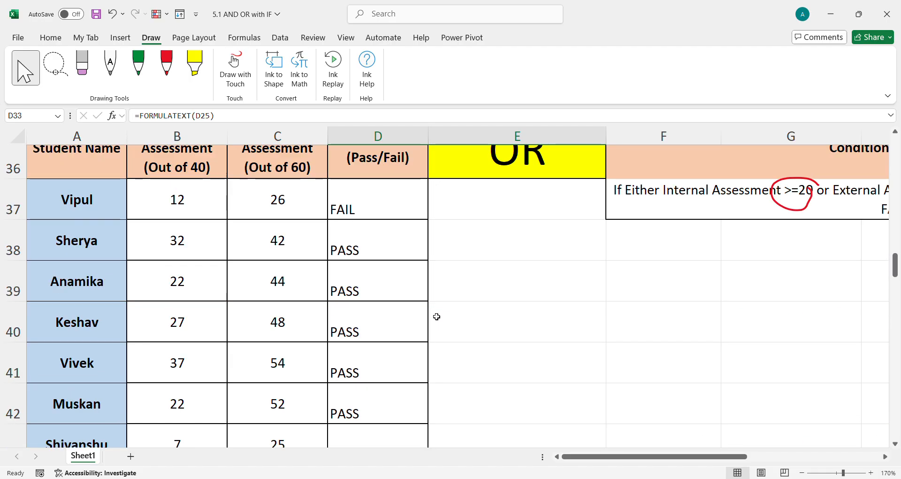
{"action": "left_click", "coordinate": [374, 289]}
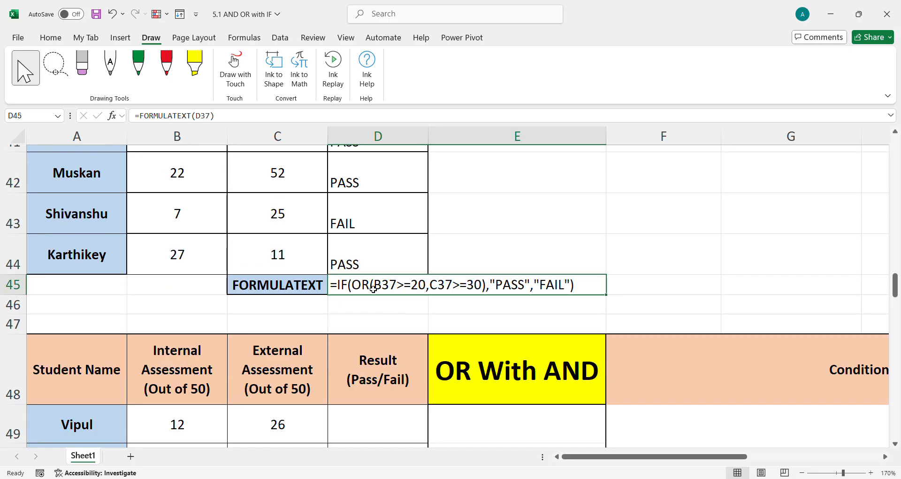
{"action": "scroll", "coordinate": [378, 293], "scroll_direction": "down", "scroll_amount": 4}
{"action": "scroll", "coordinate": [382, 300], "scroll_direction": "up", "scroll_amount": 2}
{"action": "scroll", "coordinate": [565, 210], "scroll_direction": "up", "scroll_amount": 2}
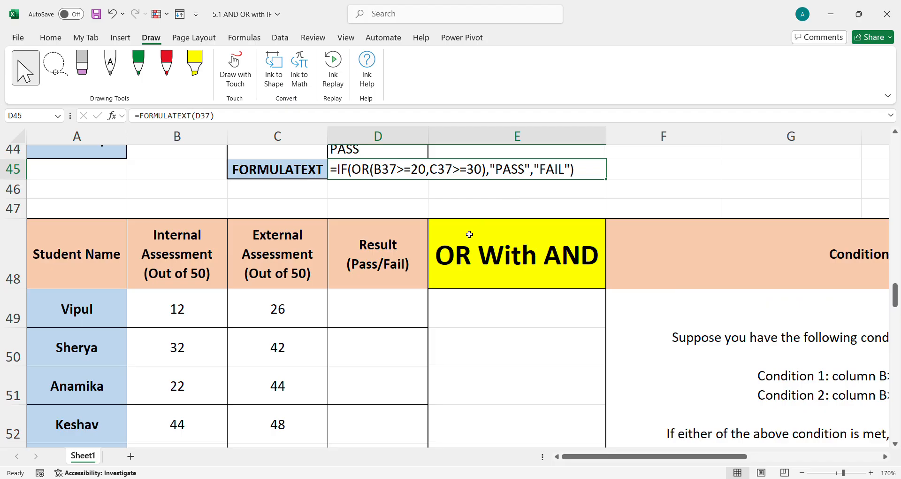
Annotate Conditions 1 and 2 of the OR With AND condition box with red pen marks
{"action": "left_click_drag", "start_coordinate": [680, 456], "coordinate": [759, 462]}
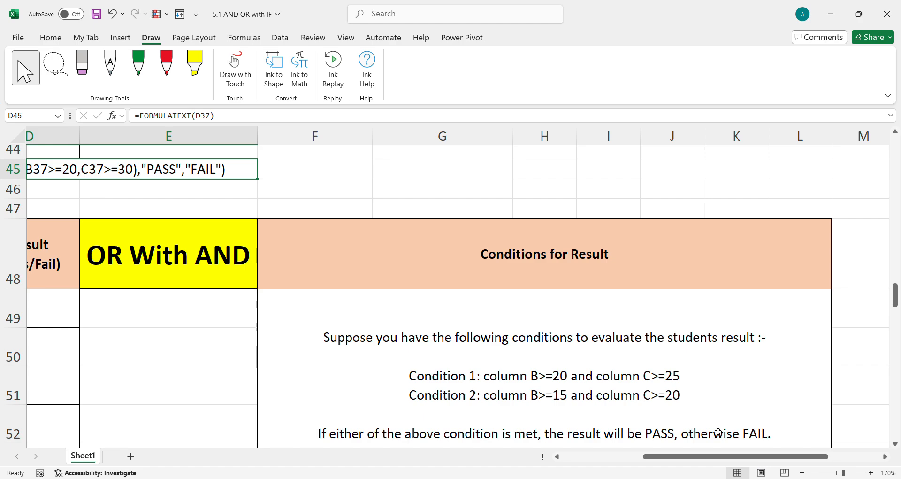
{"action": "left_click", "coordinate": [167, 65]}
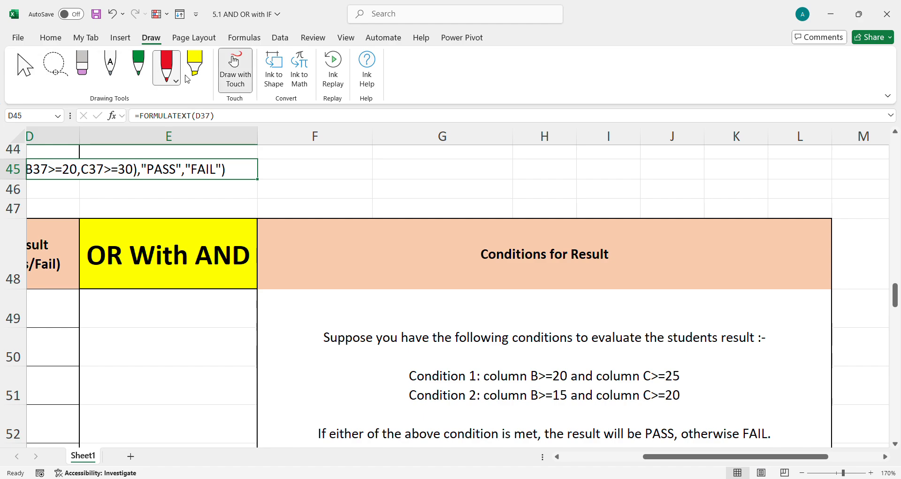
{"action": "left_click_drag", "start_coordinate": [486, 383], "coordinate": [627, 383]}
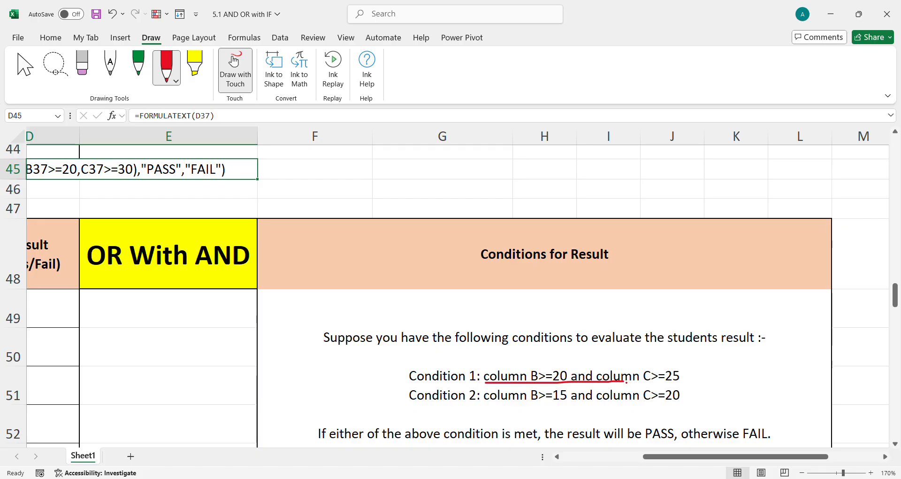
{"action": "mouse_move", "coordinate": [688, 374]}
{"action": "left_mouse_down"}
{"action": "mouse_move", "coordinate": [659, 358]}
{"action": "mouse_move", "coordinate": [474, 362]}
{"action": "mouse_move", "coordinate": [496, 384]}
{"action": "left_mouse_up"}
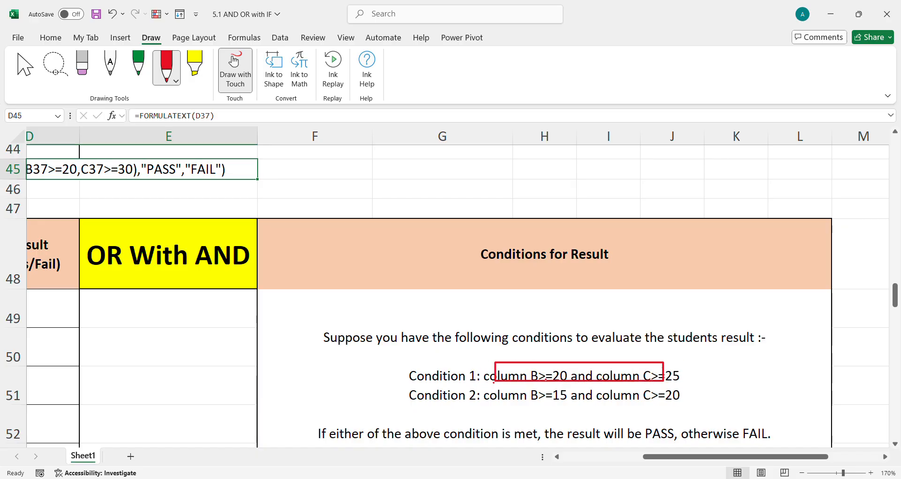
{"action": "left_click_drag", "start_coordinate": [698, 371], "coordinate": [715, 366]}
{"action": "mouse_move", "coordinate": [484, 392]}
{"action": "left_mouse_down"}
{"action": "mouse_move", "coordinate": [488, 409]}
{"action": "mouse_move", "coordinate": [686, 404]}
{"action": "mouse_move", "coordinate": [603, 391]}
{"action": "mouse_move", "coordinate": [496, 394]}
{"action": "left_mouse_up"}
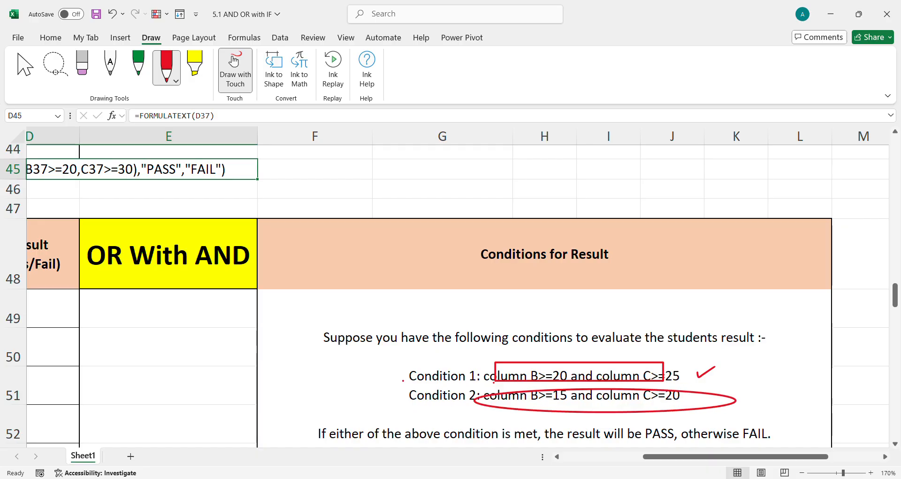
{"action": "mouse_move", "coordinate": [373, 371]}
{"action": "left_mouse_down"}
{"action": "mouse_move", "coordinate": [386, 372]}
{"action": "mouse_move", "coordinate": [377, 386]}
{"action": "mouse_move", "coordinate": [394, 390]}
{"action": "mouse_move", "coordinate": [369, 386]}
{"action": "left_mouse_up"}
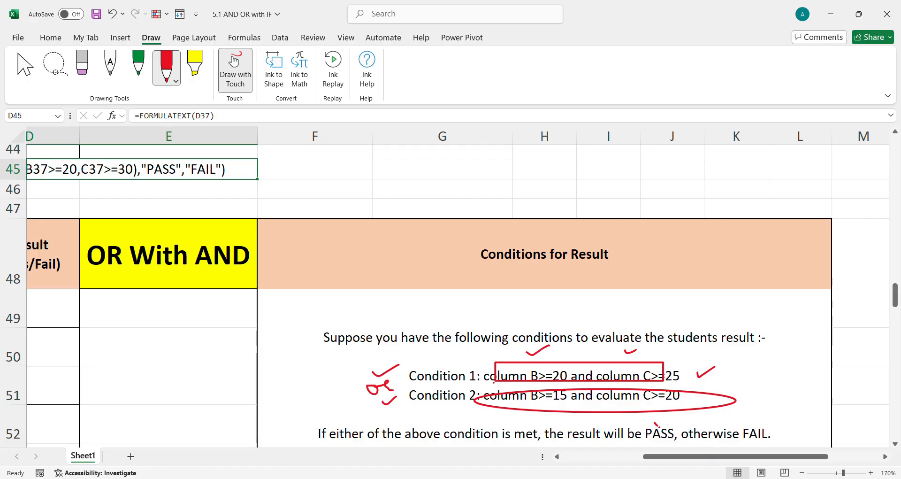
{"action": "left_click_drag", "start_coordinate": [728, 456], "coordinate": [618, 475]}
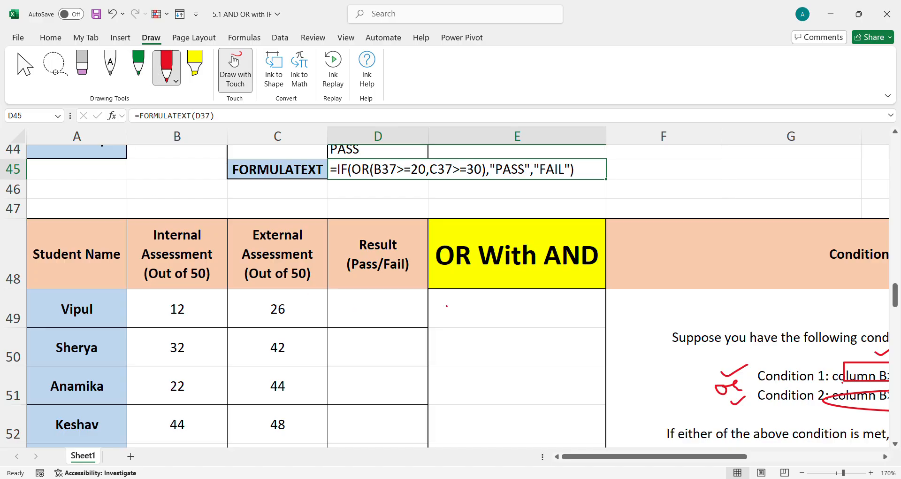
{"action": "key", "text": "Escape"}
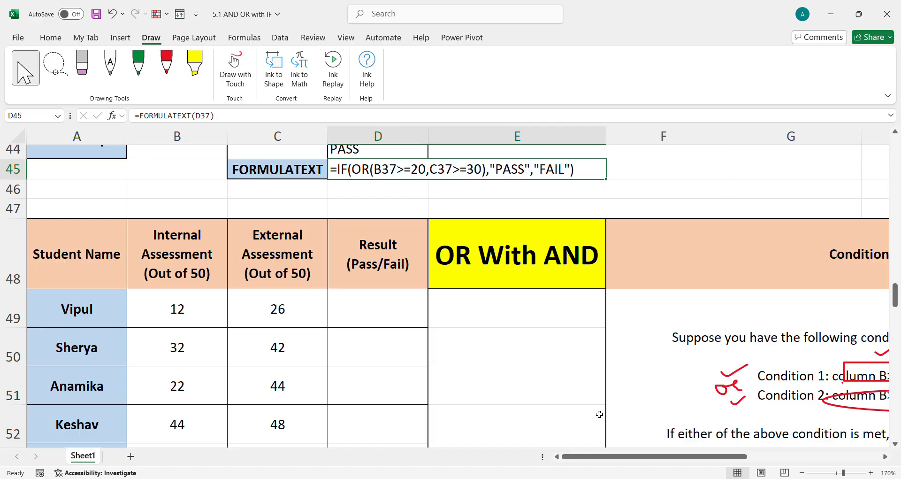
Underline the closing sentence of the OR With AND condition box in red ink
{"action": "scroll", "coordinate": [727, 430], "scroll_direction": "down", "scroll_amount": 2}
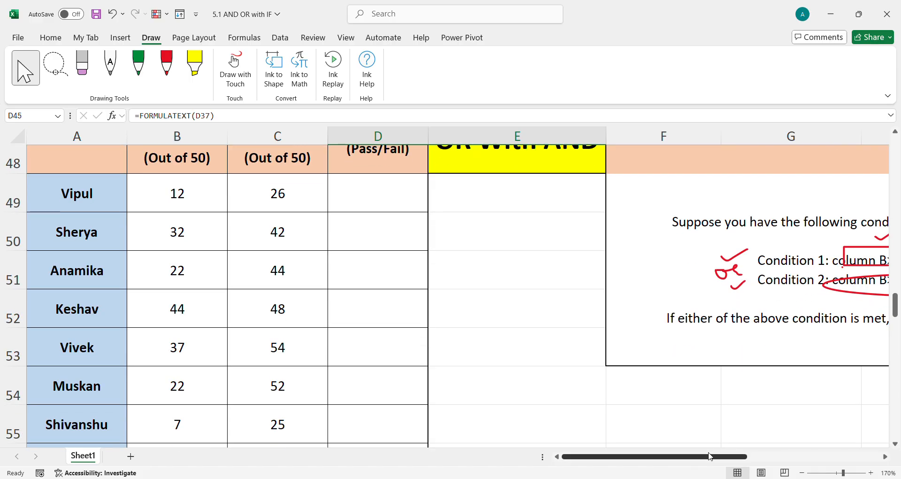
{"action": "scroll", "coordinate": [711, 455], "scroll_direction": "right", "scroll_amount": 3}
{"action": "left_click", "coordinate": [374, 320]}
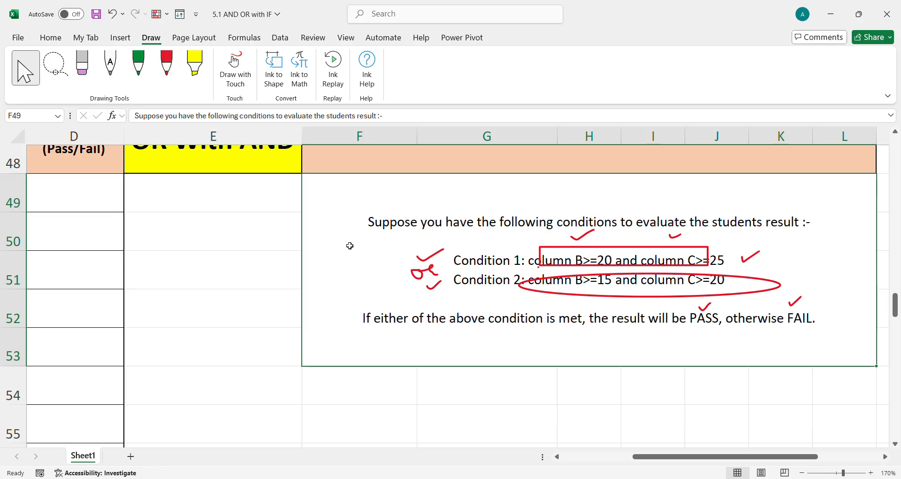
{"action": "left_click", "coordinate": [167, 66]}
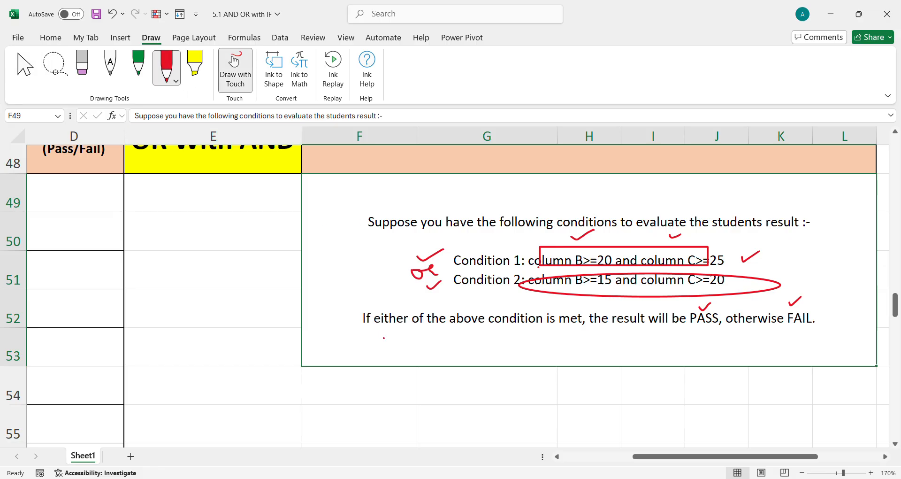
{"action": "left_click_drag", "start_coordinate": [385, 334], "coordinate": [582, 332]}
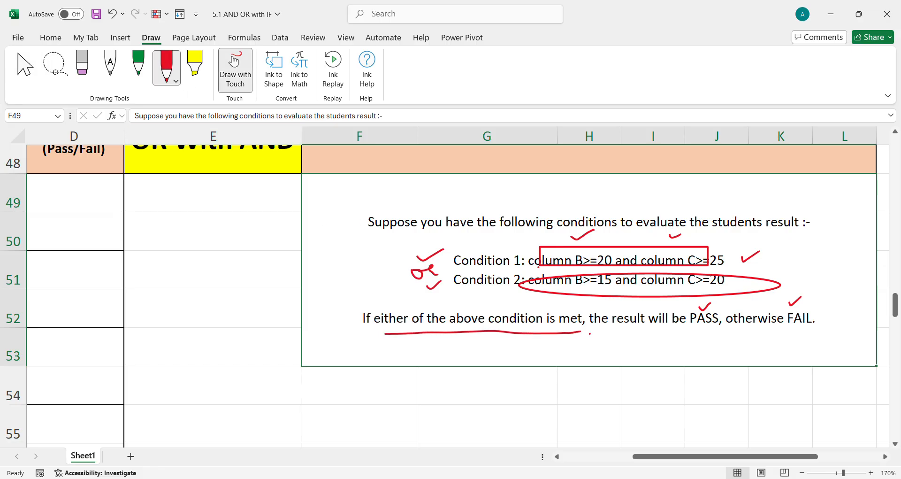
{"action": "left_click_drag", "start_coordinate": [637, 334], "coordinate": [810, 330]}
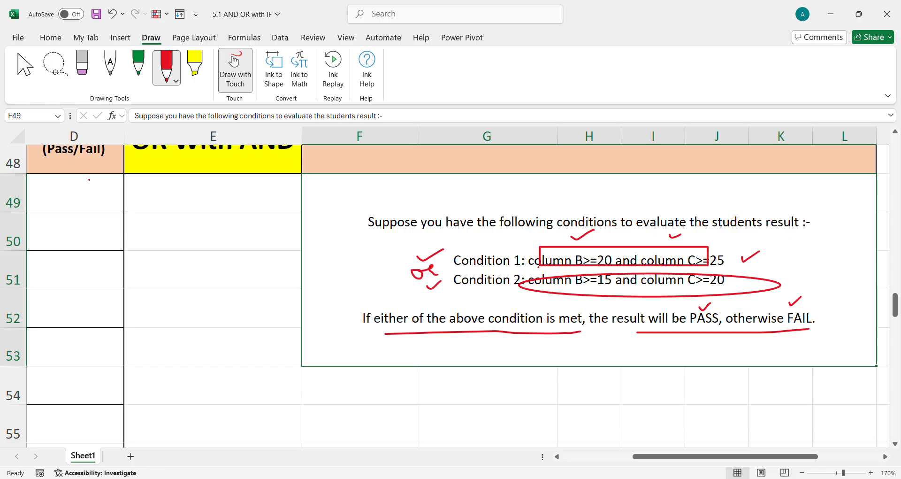
{"action": "left_click", "coordinate": [24, 71]}
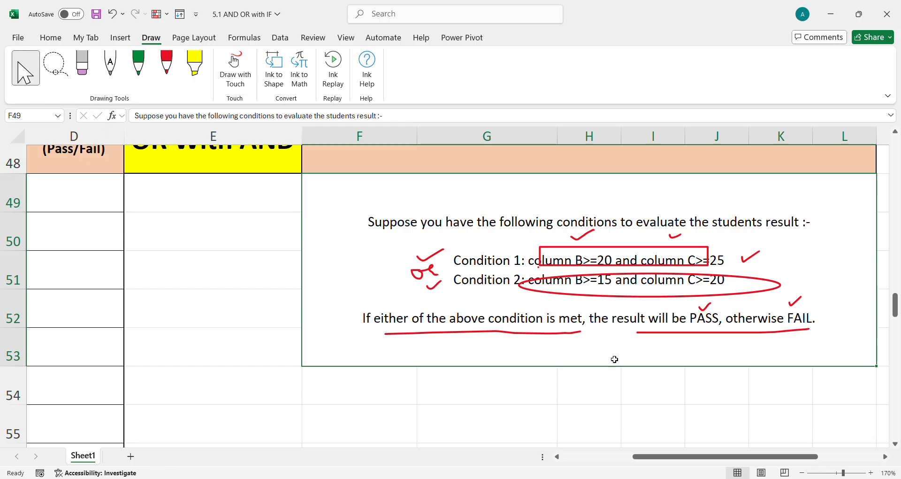
Start an IF formula in D49 with OR and a first AND condition, B49>=20 and C48>25
{"action": "left_click_drag", "start_coordinate": [657, 457], "coordinate": [587, 457]}
{"action": "double_click", "coordinate": [357, 201]}
{"action": "type", "text": "=IF("}
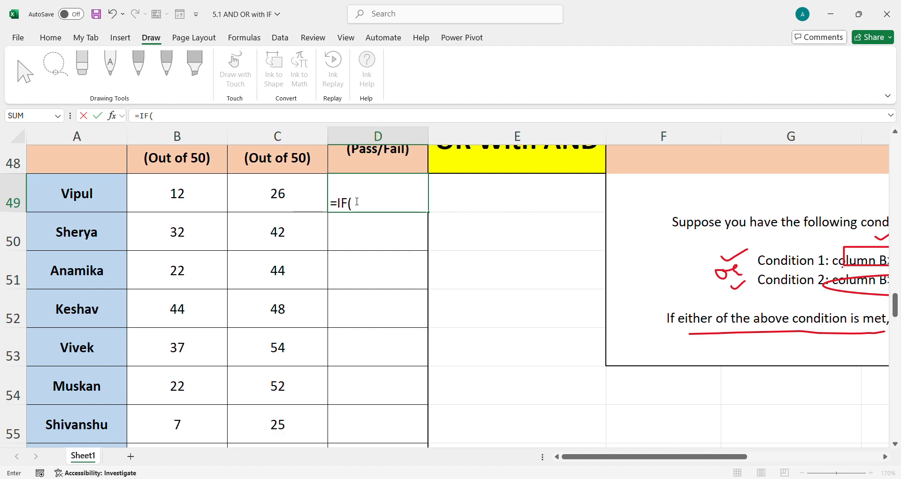
{"action": "type", "text": "OR("}
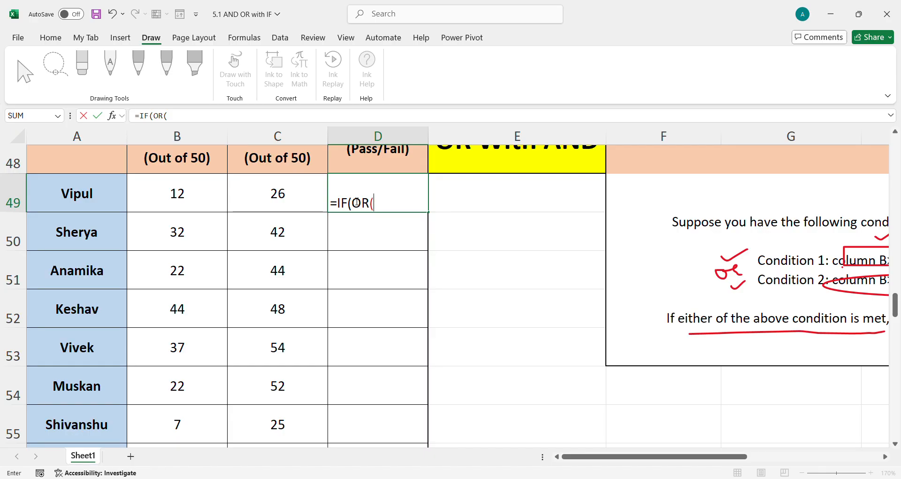
{"action": "type", "text": "AND"}
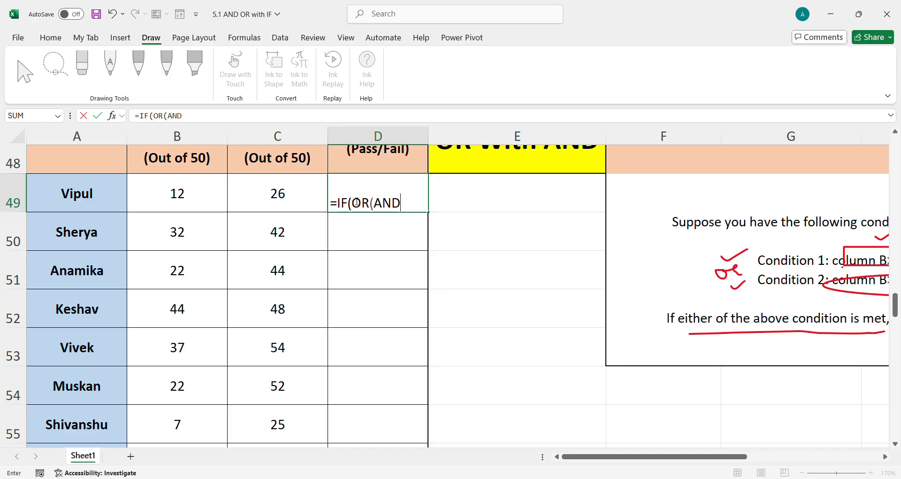
{"action": "type", "text": "("}
{"action": "left_click", "coordinate": [207, 198]}
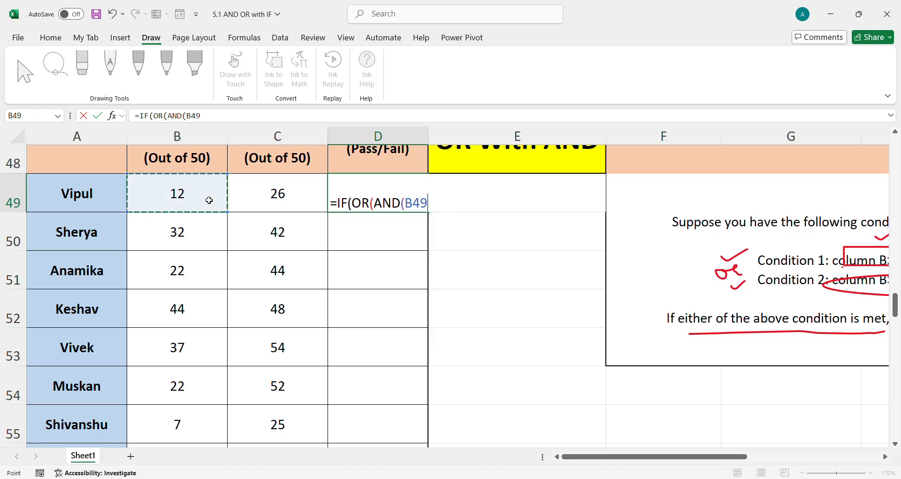
{"action": "type", "text": ">"}
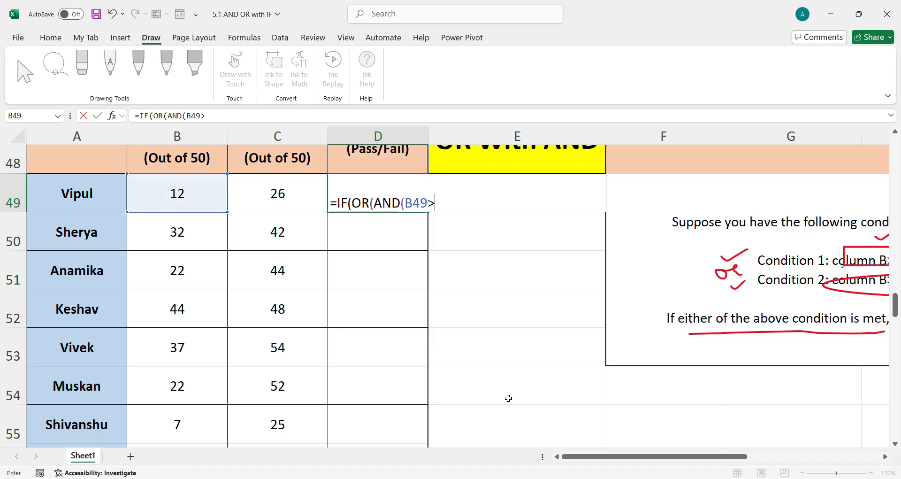
{"action": "left_click_drag", "start_coordinate": [601, 457], "coordinate": [625, 458]}
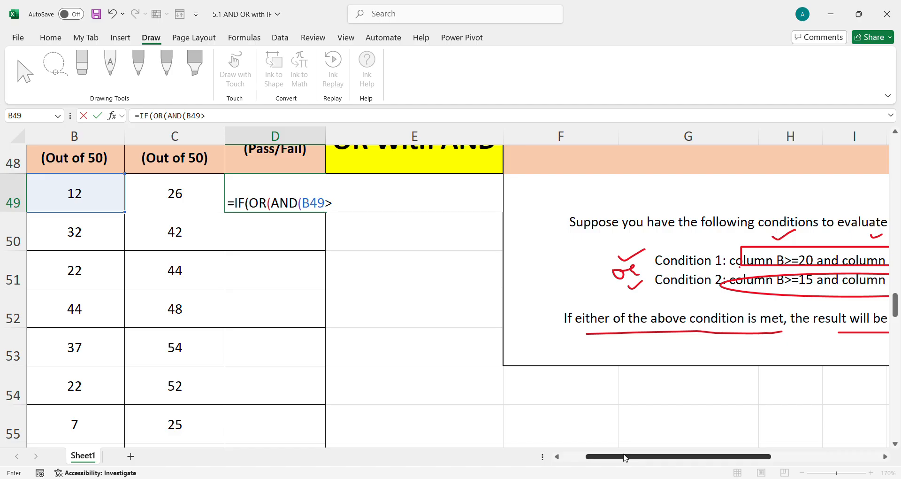
{"action": "type", "text": "=20,"}
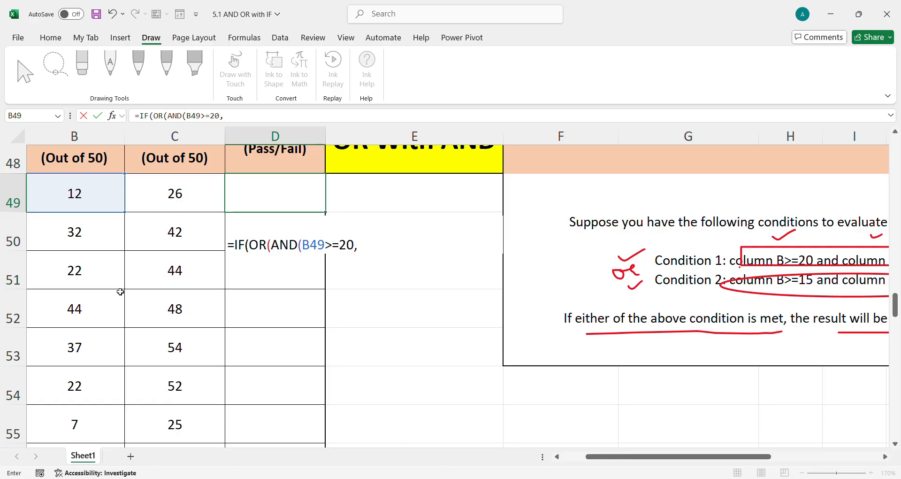
{"action": "left_click", "coordinate": [190, 198]}
{"action": "type", "text": ">"}
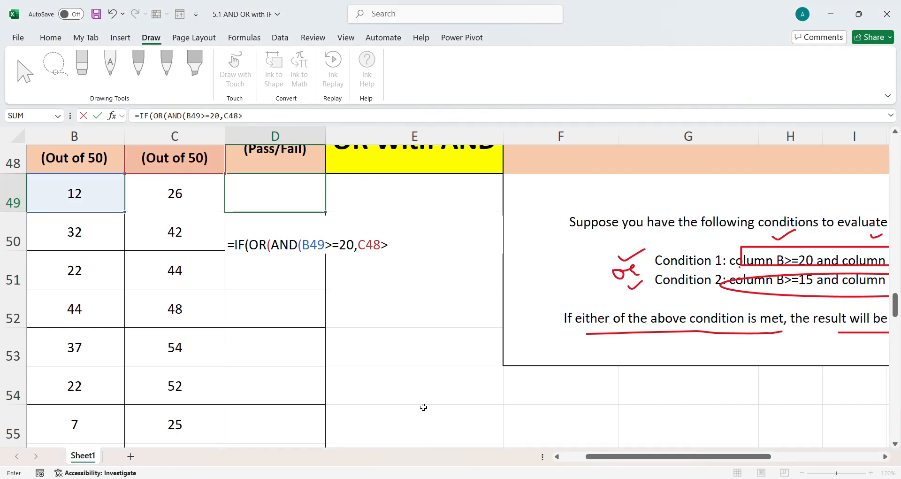
{"action": "mouse_move", "coordinate": [671, 459]}
{"action": "left_mouse_down"}
{"action": "mouse_move", "coordinate": [695, 458]}
{"action": "mouse_move", "coordinate": [663, 463]}
{"action": "left_mouse_up"}
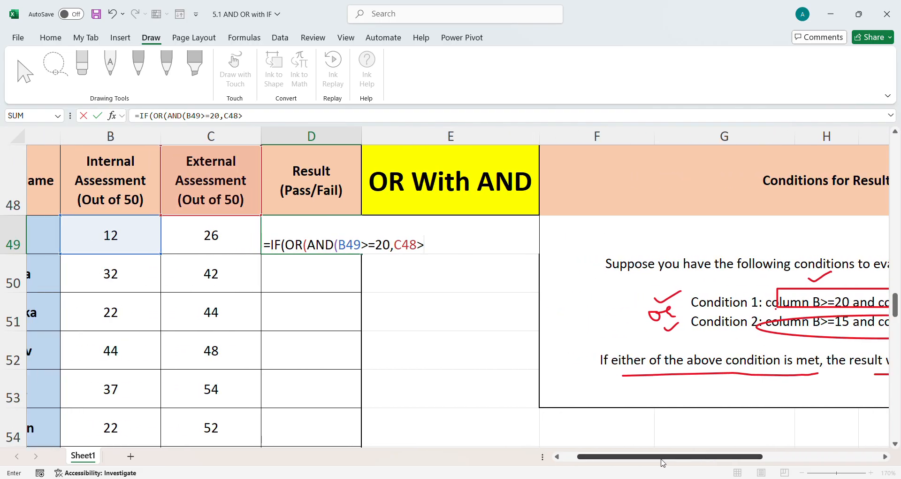
{"action": "type", "text": "25)"}
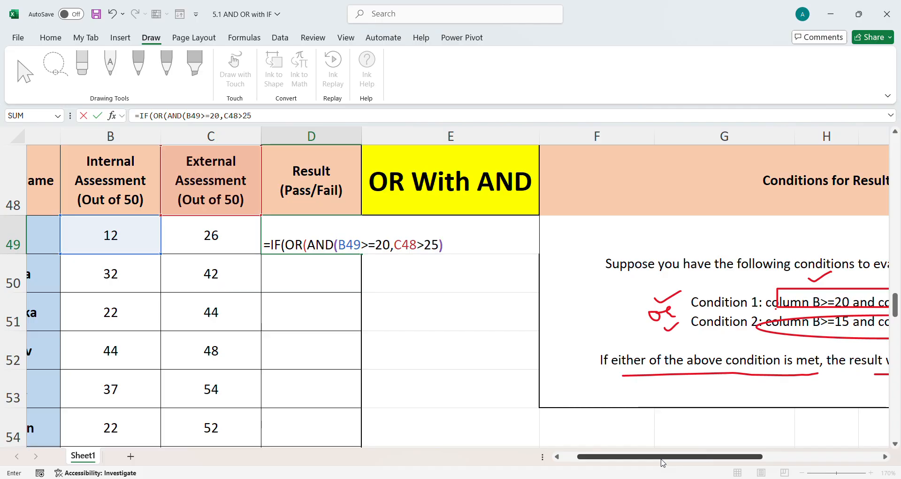
{"action": "type", "text": ",AND("}
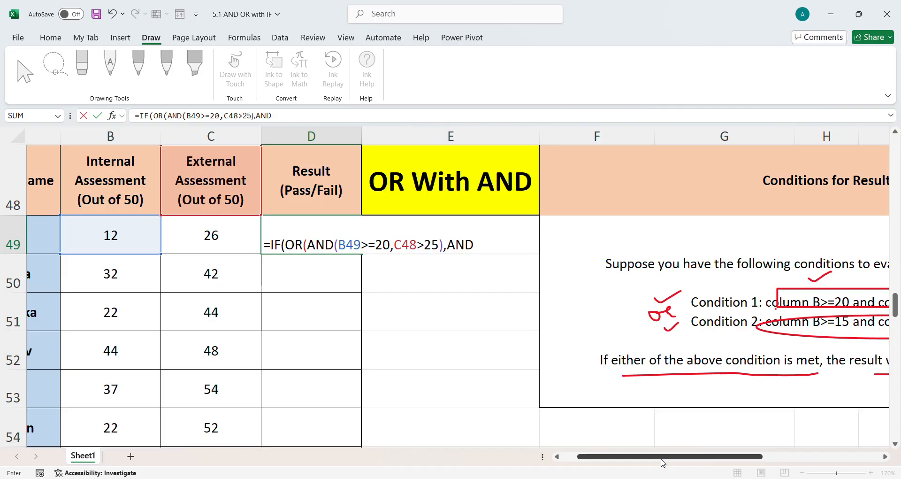
Complete the D49 formula with a second AND condition, B49>=15 and C49>=20, returning "PASS" or "FAIL"
{"action": "left_click", "coordinate": [96, 244]}
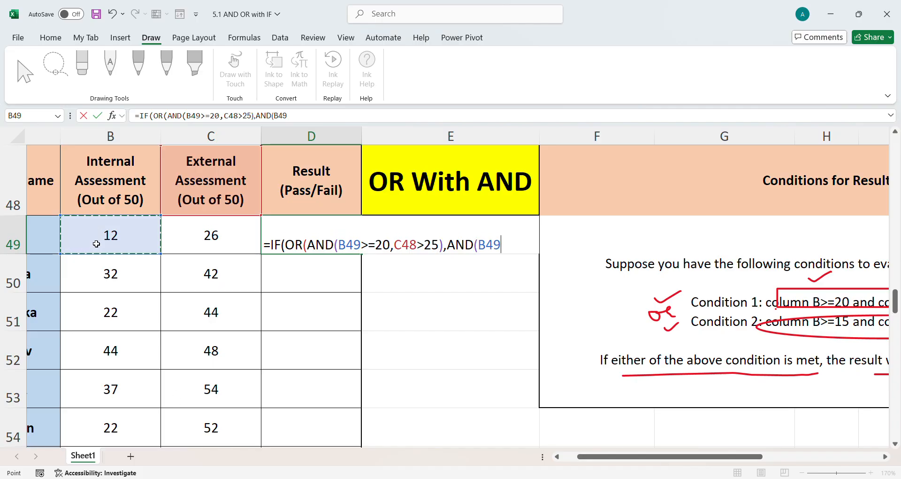
{"action": "type", "text": ">=15,"}
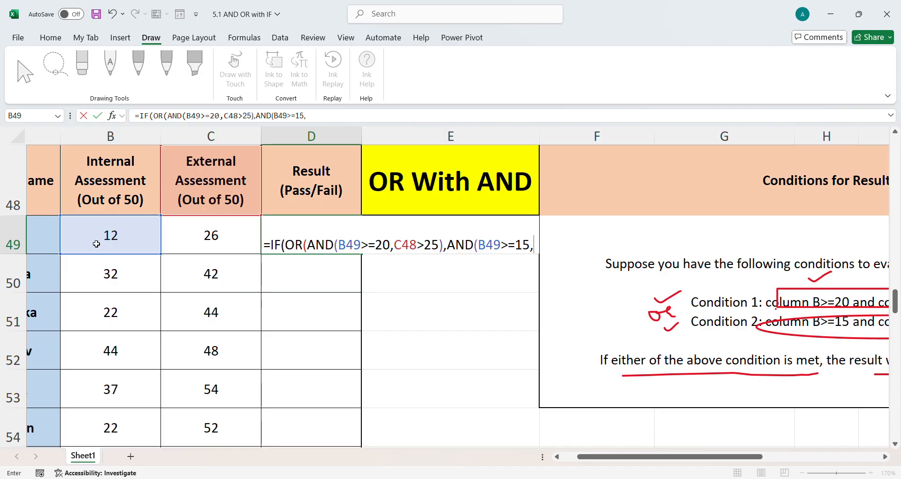
{"action": "left_click", "coordinate": [244, 237]}
{"action": "type", "text": ">="}
{"action": "mouse_move", "coordinate": [652, 461]}
{"action": "left_mouse_down"}
{"action": "mouse_move", "coordinate": [685, 462]}
{"action": "mouse_move", "coordinate": [639, 465]}
{"action": "left_mouse_up"}
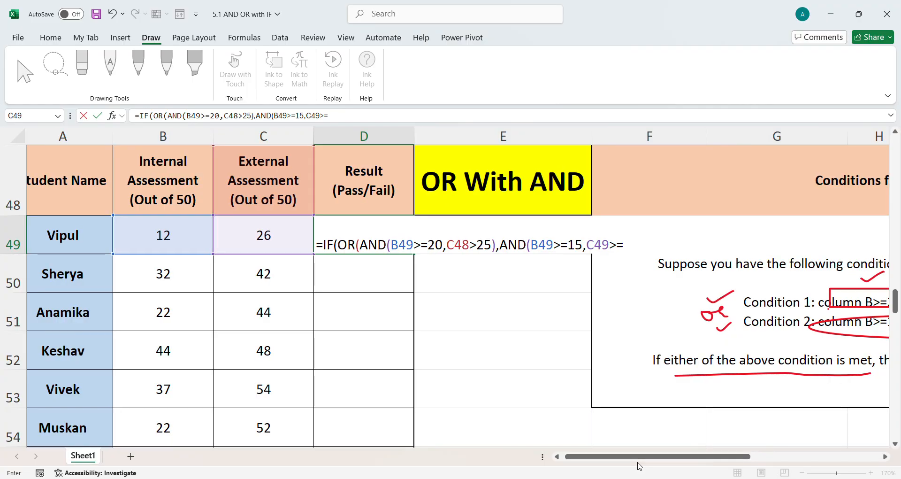
{"action": "type", "text": "20"}
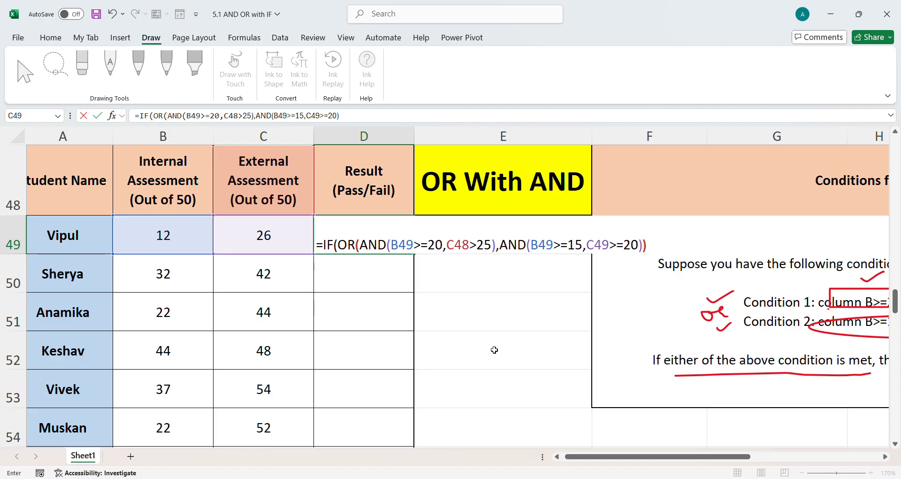
{"action": "type", "text": "\"PASS\",\"FAIL"}
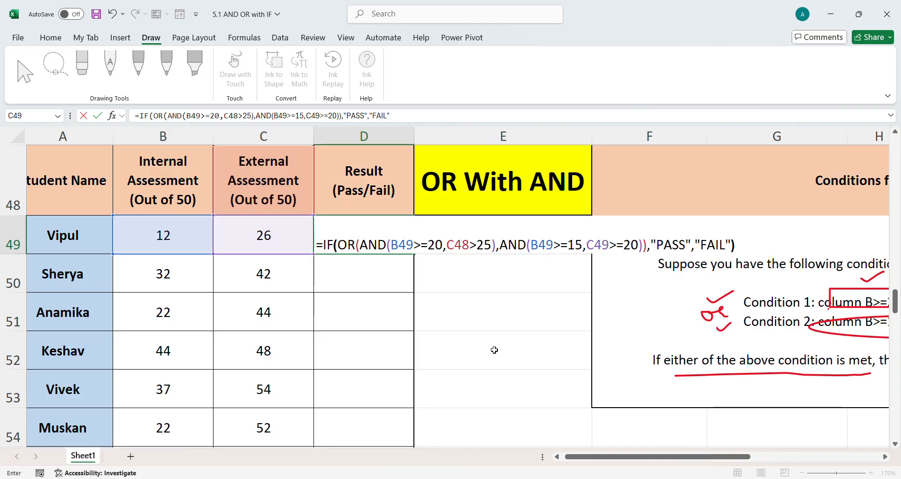
{"action": "type", "text": "\")"}
{"action": "key", "text": "Return"}
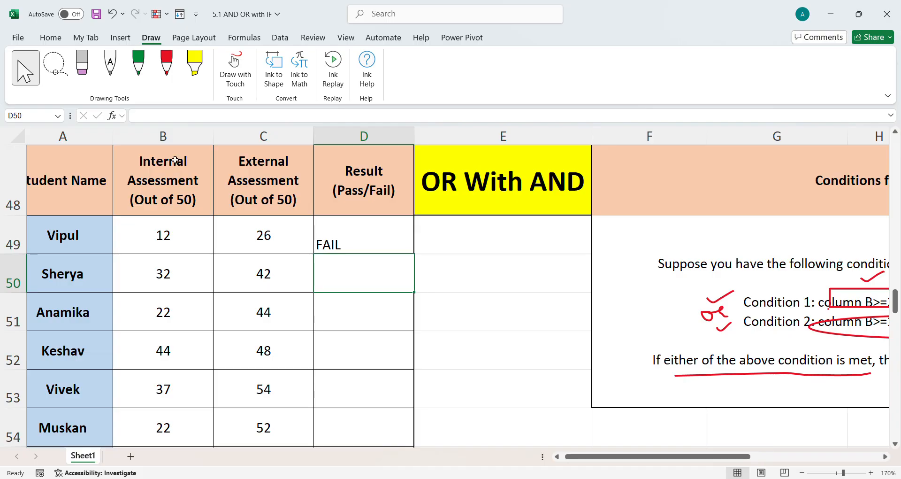
Fill the D49 formula down the Result column through D56
{"action": "left_click", "coordinate": [345, 239]}
{"action": "left_click_drag", "start_coordinate": [345, 239], "coordinate": [376, 404]}
{"action": "key", "text": "ctrl+d"}
Copy the FORMULATEXT label and formula from C45:D45 into C57 below the OR With AND table
{"action": "scroll", "coordinate": [324, 362], "scroll_direction": "up", "scroll_amount": 2}
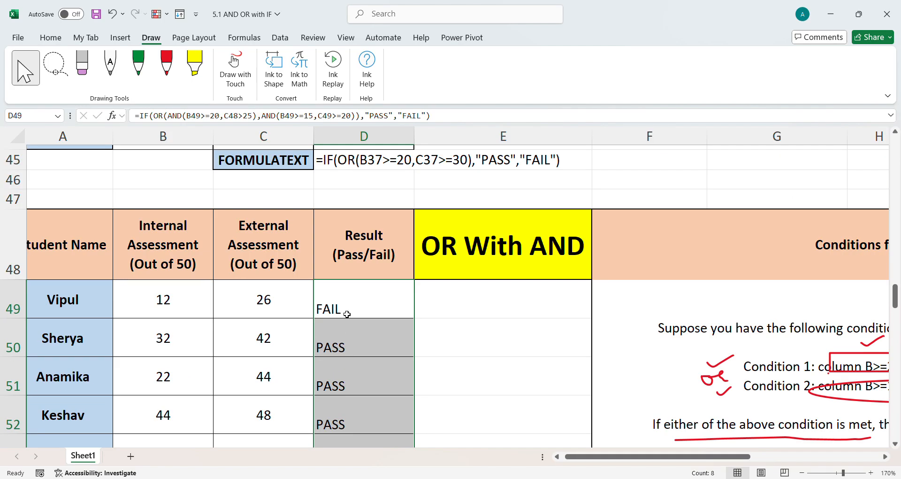
{"action": "left_click_drag", "start_coordinate": [268, 161], "coordinate": [376, 167]}
{"action": "key", "text": "ctrl+c"}
{"action": "scroll", "coordinate": [313, 329], "scroll_direction": "down", "scroll_amount": 3}
{"action": "left_click", "coordinate": [288, 251]}
{"action": "key", "text": "ctrl+v"}
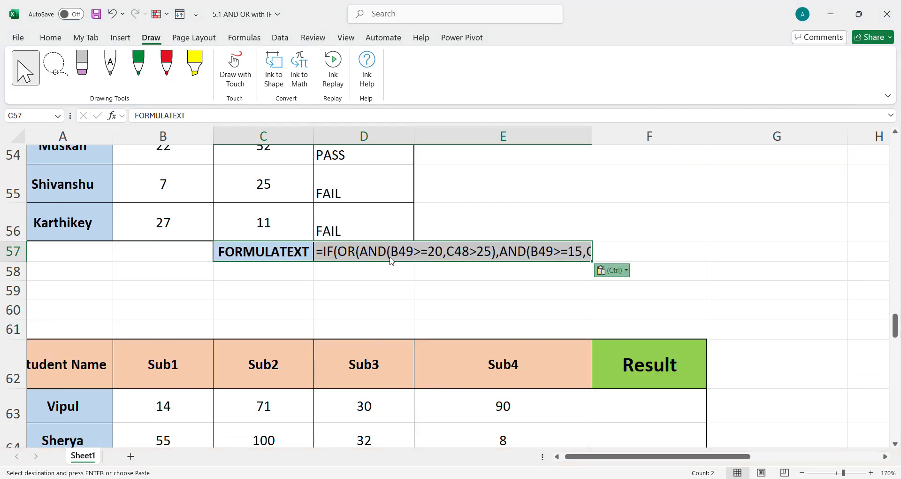
{"action": "left_click_drag", "start_coordinate": [397, 255], "coordinate": [731, 255]}
{"action": "left_click", "coordinate": [50, 38]}
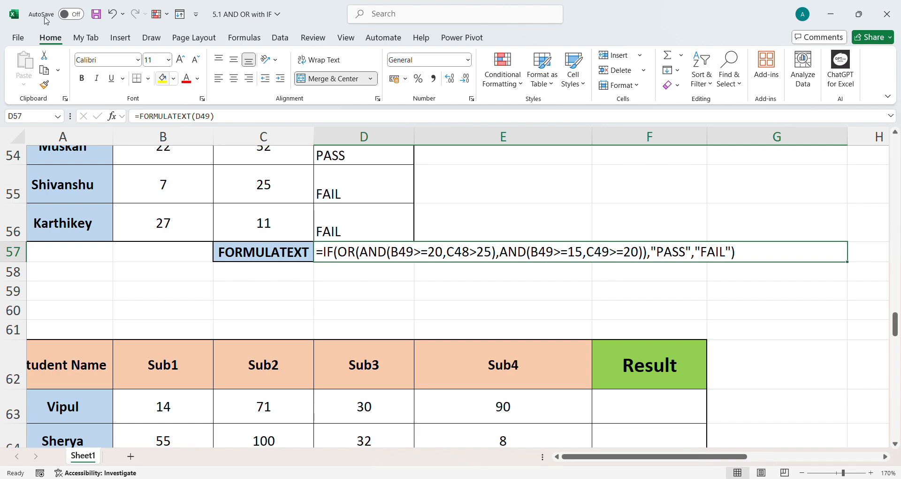
{"action": "left_click", "coordinate": [151, 38]}
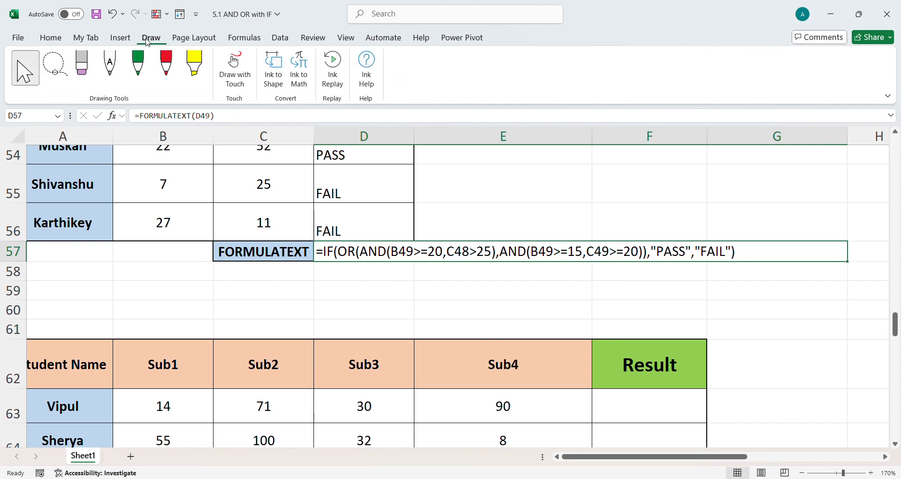
Annotate the C57 formula text with red ink brackets numbering the two AND conditions and arrows pointing to PASS and FAIL
{"action": "left_click", "coordinate": [165, 67]}
{"action": "mouse_move", "coordinate": [371, 266]}
{"action": "left_mouse_down"}
{"action": "mouse_move", "coordinate": [392, 282]}
{"action": "mouse_move", "coordinate": [478, 280]}
{"action": "mouse_move", "coordinate": [443, 296]}
{"action": "mouse_move", "coordinate": [449, 304]}
{"action": "left_mouse_up"}
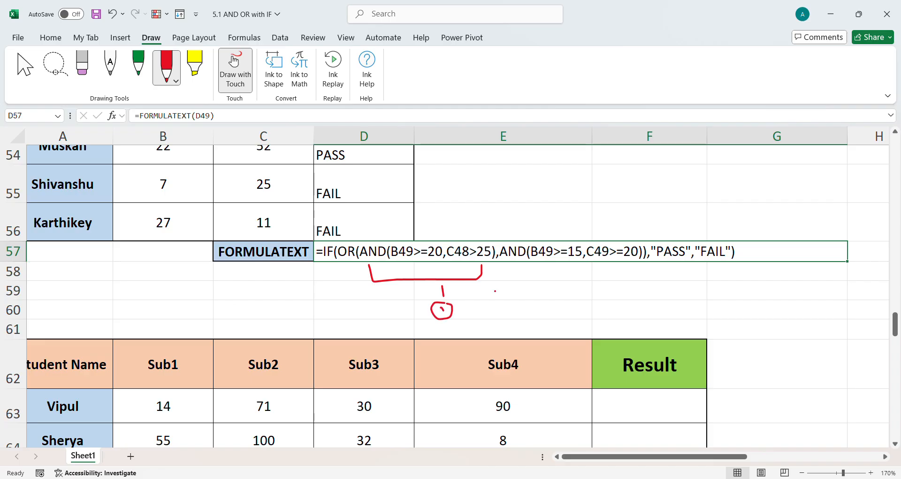
{"action": "mouse_move", "coordinate": [516, 265]}
{"action": "left_mouse_down"}
{"action": "mouse_move", "coordinate": [635, 273]}
{"action": "mouse_move", "coordinate": [592, 291]}
{"action": "mouse_move", "coordinate": [576, 317]}
{"action": "mouse_move", "coordinate": [590, 296]}
{"action": "left_mouse_up"}
{"action": "mouse_move", "coordinate": [349, 243]}
{"action": "left_mouse_down"}
{"action": "mouse_move", "coordinate": [413, 229]}
{"action": "mouse_move", "coordinate": [628, 230]}
{"action": "mouse_move", "coordinate": [643, 232]}
{"action": "mouse_move", "coordinate": [642, 242]}
{"action": "left_mouse_up"}
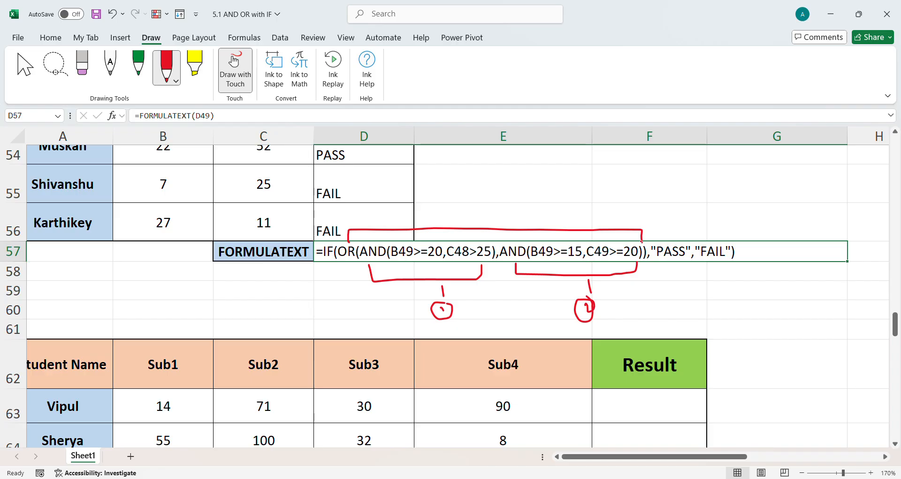
{"action": "mouse_move", "coordinate": [481, 197]}
{"action": "left_mouse_down"}
{"action": "mouse_move", "coordinate": [494, 202]}
{"action": "mouse_move", "coordinate": [587, 176]}
{"action": "mouse_move", "coordinate": [662, 231]}
{"action": "mouse_move", "coordinate": [671, 223]}
{"action": "left_mouse_up"}
{"action": "mouse_move", "coordinate": [664, 192]}
{"action": "left_mouse_down"}
{"action": "mouse_move", "coordinate": [669, 201]}
{"action": "mouse_move", "coordinate": [665, 190]}
{"action": "left_mouse_up"}
{"action": "mouse_move", "coordinate": [672, 180]}
{"action": "left_mouse_down"}
{"action": "mouse_move", "coordinate": [673, 196]}
{"action": "mouse_move", "coordinate": [697, 187]}
{"action": "left_mouse_up"}
{"action": "left_click_drag", "start_coordinate": [676, 219], "coordinate": [714, 220]}
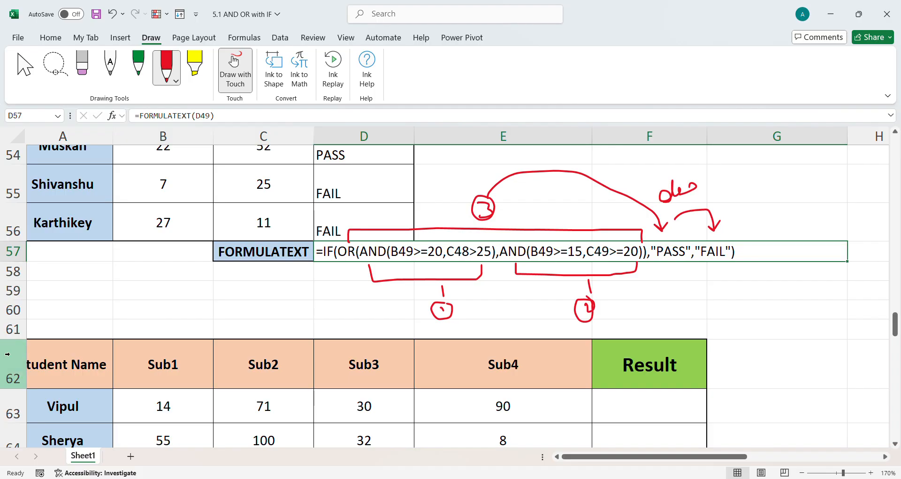
Erase the red scribble above the arrows and write green ink labels "else" and "T" with an arrow instead
{"action": "left_click", "coordinate": [82, 66]}
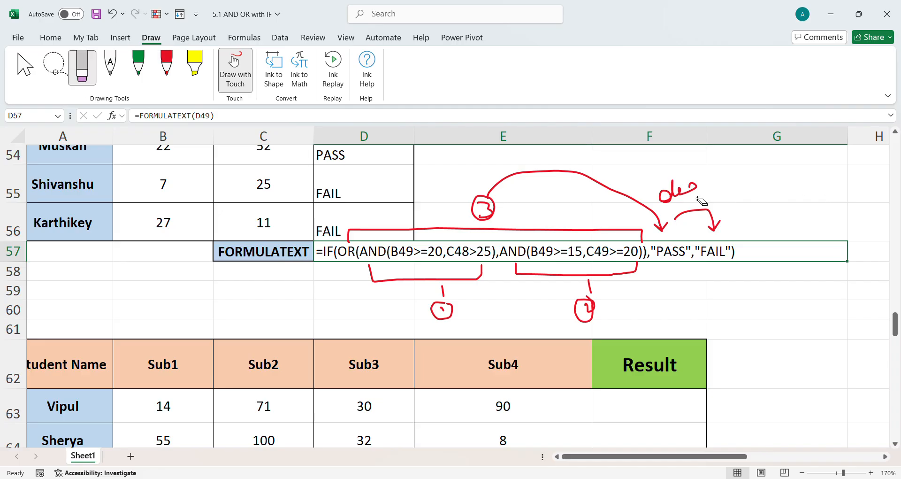
{"action": "left_click_drag", "start_coordinate": [677, 200], "coordinate": [703, 195]}
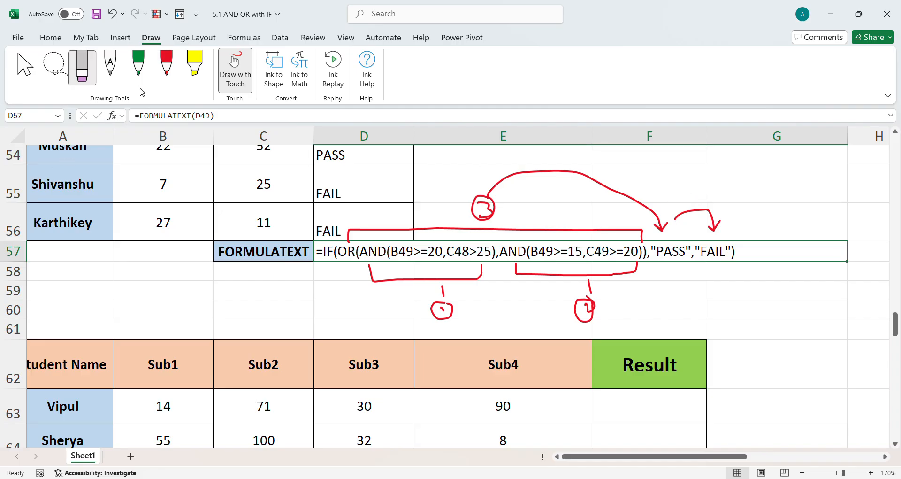
{"action": "left_click", "coordinate": [138, 66]}
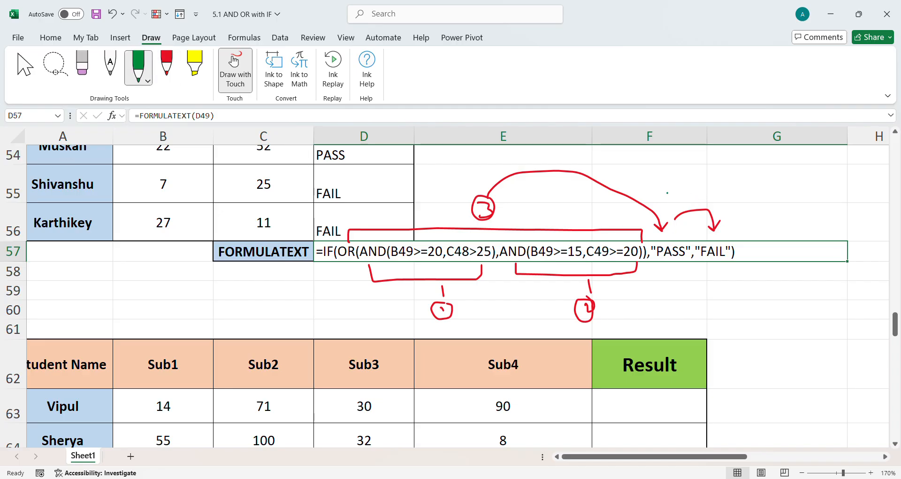
{"action": "mouse_move", "coordinate": [670, 183]}
{"action": "left_mouse_down"}
{"action": "mouse_move", "coordinate": [669, 193]}
{"action": "mouse_move", "coordinate": [672, 168]}
{"action": "mouse_move", "coordinate": [690, 179]}
{"action": "left_mouse_up"}
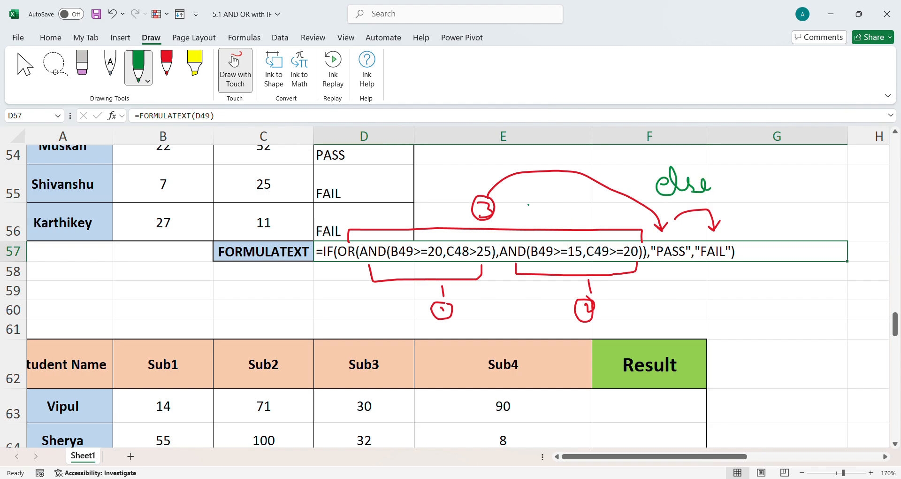
{"action": "mouse_move", "coordinate": [524, 205]}
{"action": "left_mouse_down"}
{"action": "mouse_move", "coordinate": [548, 205]}
{"action": "mouse_move", "coordinate": [544, 219]}
{"action": "mouse_move", "coordinate": [647, 219]}
{"action": "left_mouse_up"}
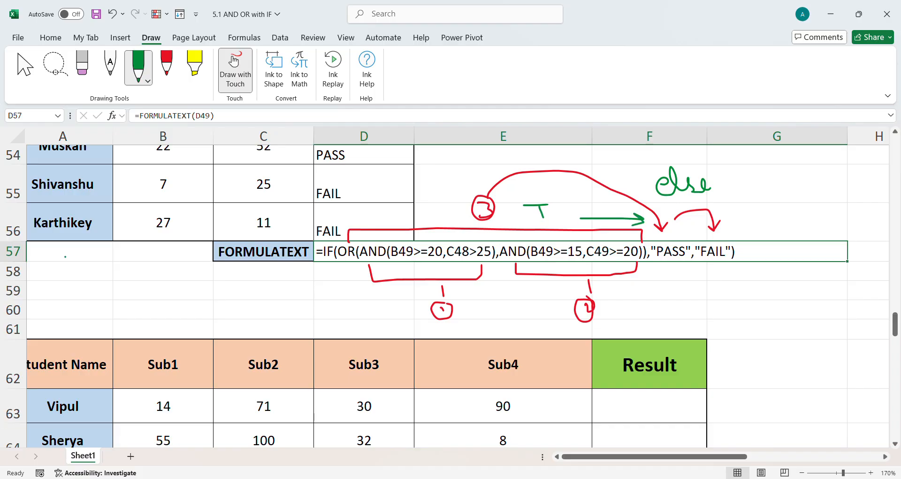
Review the Sub1–Sub4 marks table and the Conditions for Result instructions beside it
{"action": "left_click", "coordinate": [25, 66]}
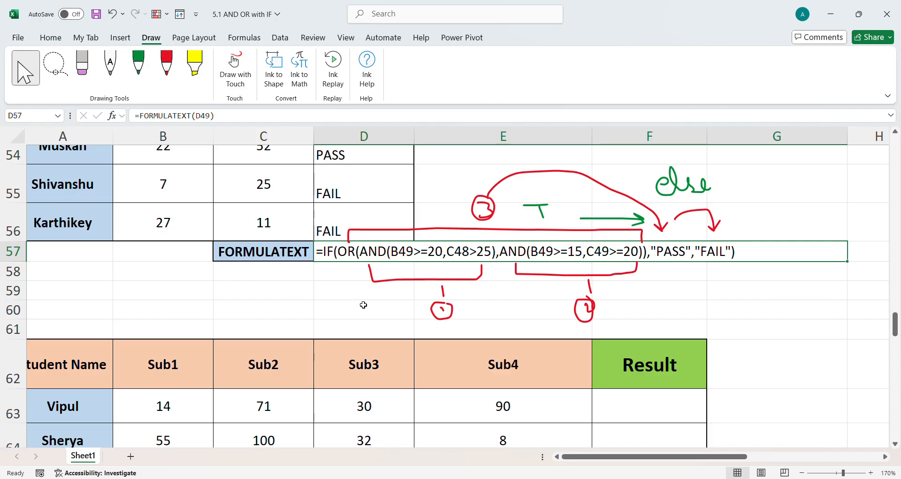
{"action": "scroll", "coordinate": [355, 317], "scroll_direction": "down", "scroll_amount": 2}
{"action": "scroll", "coordinate": [355, 319], "scroll_direction": "down", "scroll_amount": 3}
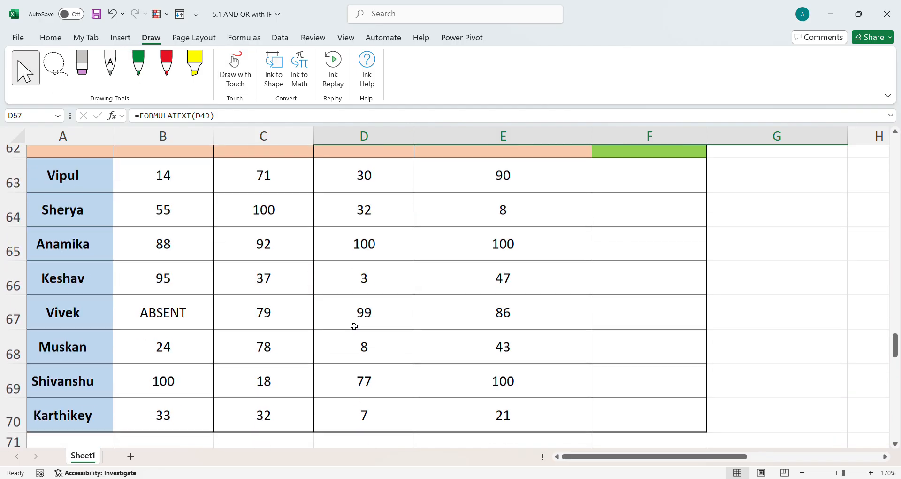
{"action": "scroll", "coordinate": [354, 334], "scroll_direction": "up", "scroll_amount": 2}
{"action": "scroll", "coordinate": [354, 335], "scroll_direction": "up", "scroll_amount": 2}
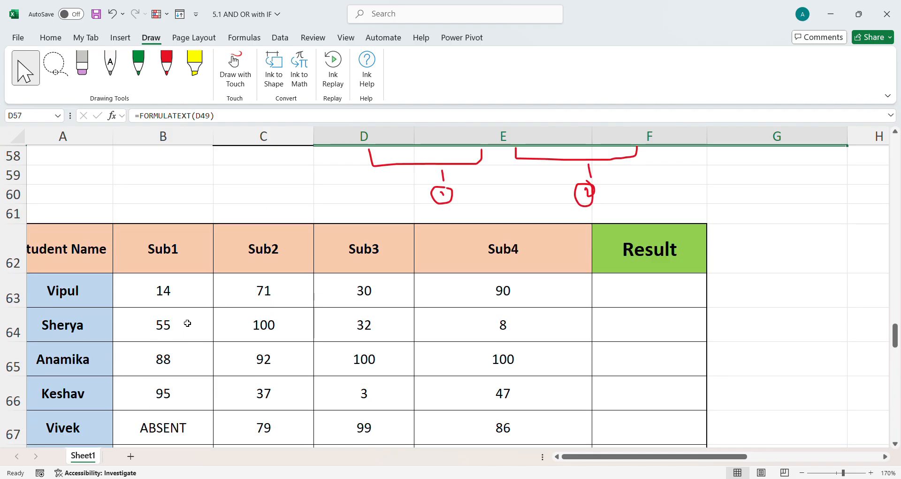
{"action": "left_click_drag", "start_coordinate": [150, 297], "coordinate": [520, 293]}
{"action": "left_click_drag", "start_coordinate": [654, 459], "coordinate": [782, 459]}
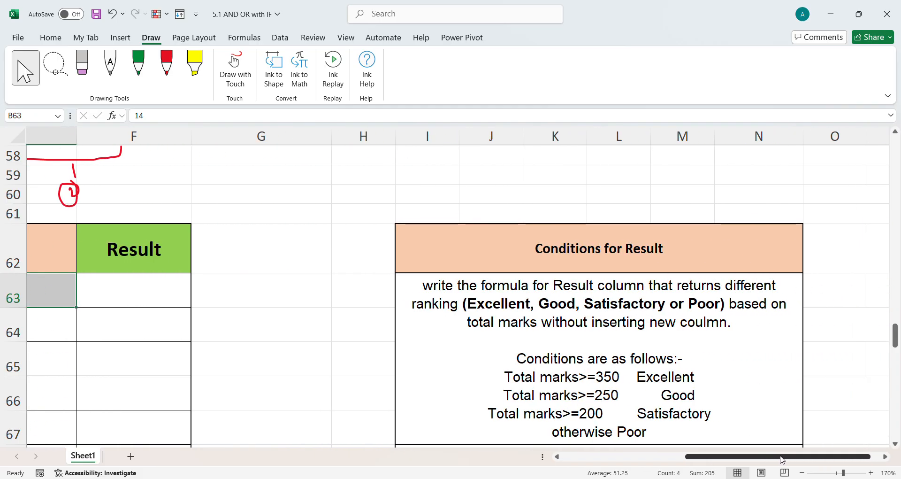
{"action": "scroll", "coordinate": [625, 354], "scroll_direction": "down", "scroll_amount": 1}
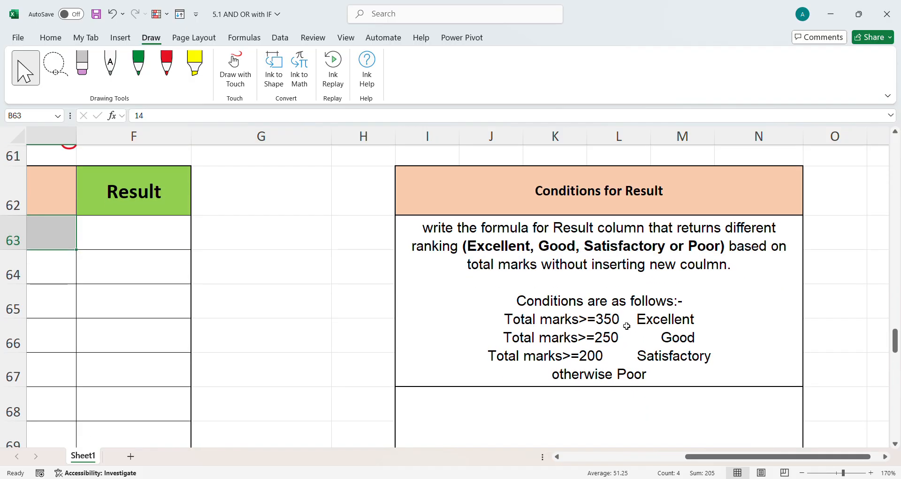
{"action": "left_click", "coordinate": [661, 323]}
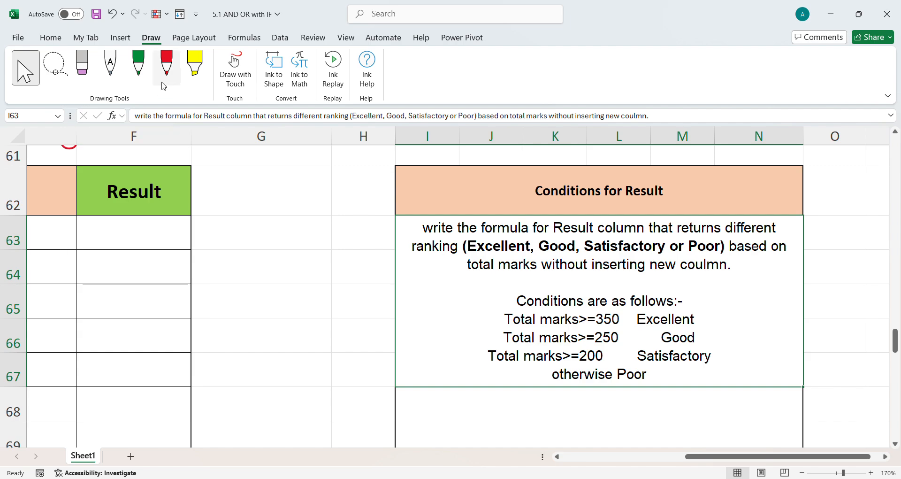
Mark up the conditions with red ink, underlining Total marks and ticking each threshold and ranking
{"action": "left_click", "coordinate": [167, 66]}
{"action": "left_click_drag", "start_coordinate": [515, 328], "coordinate": [572, 325]}
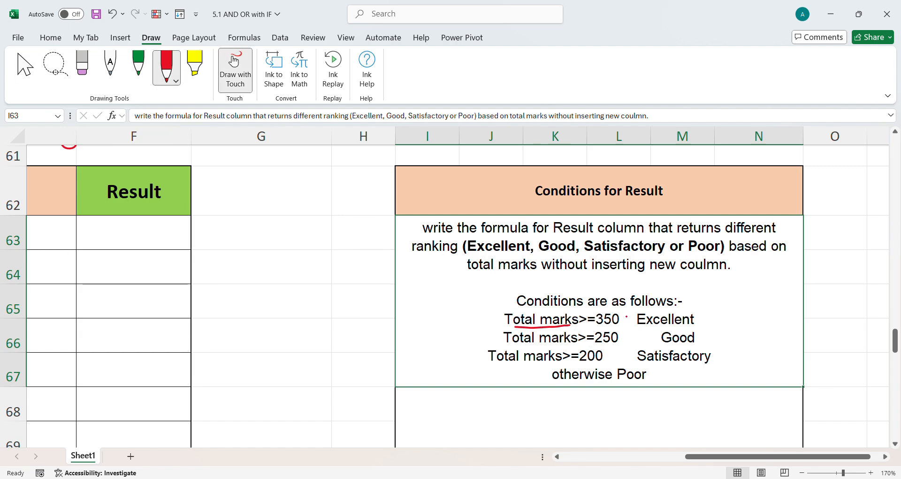
{"action": "left_click_drag", "start_coordinate": [621, 310], "coordinate": [632, 305]}
{"action": "left_click_drag", "start_coordinate": [711, 318], "coordinate": [755, 308]}
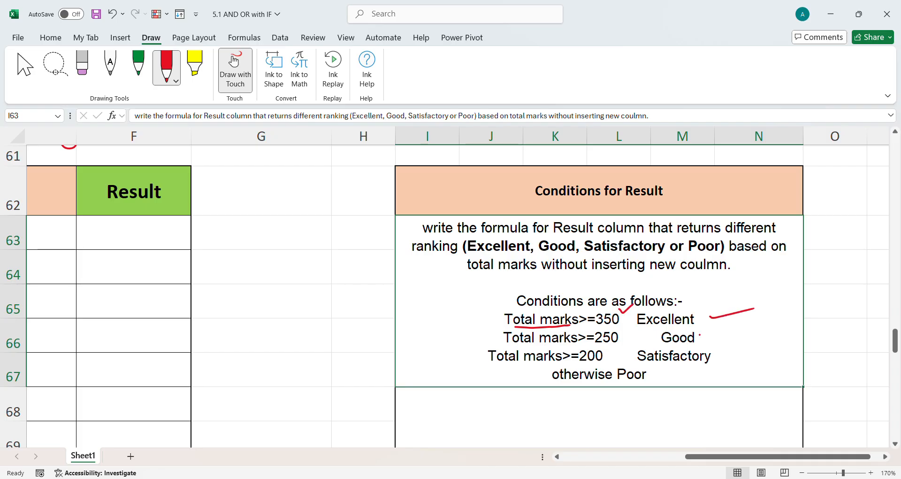
{"action": "left_click_drag", "start_coordinate": [633, 335], "coordinate": [639, 330]}
{"action": "left_click_drag", "start_coordinate": [710, 337], "coordinate": [735, 329]}
{"action": "left_click_drag", "start_coordinate": [621, 351], "coordinate": [626, 350]}
{"action": "mouse_move", "coordinate": [664, 370]}
{"action": "left_mouse_down"}
{"action": "mouse_move", "coordinate": [606, 373]}
{"action": "mouse_move", "coordinate": [664, 383]}
{"action": "mouse_move", "coordinate": [625, 367]}
{"action": "left_mouse_up"}
{"action": "left_click", "coordinate": [32, 79]}
In F63, start an IF formula testing SUM(B63:E63)>=350 and returning "EXCELLENT"
{"action": "left_click_drag", "start_coordinate": [699, 462], "coordinate": [608, 463]}
{"action": "left_click", "coordinate": [501, 236]}
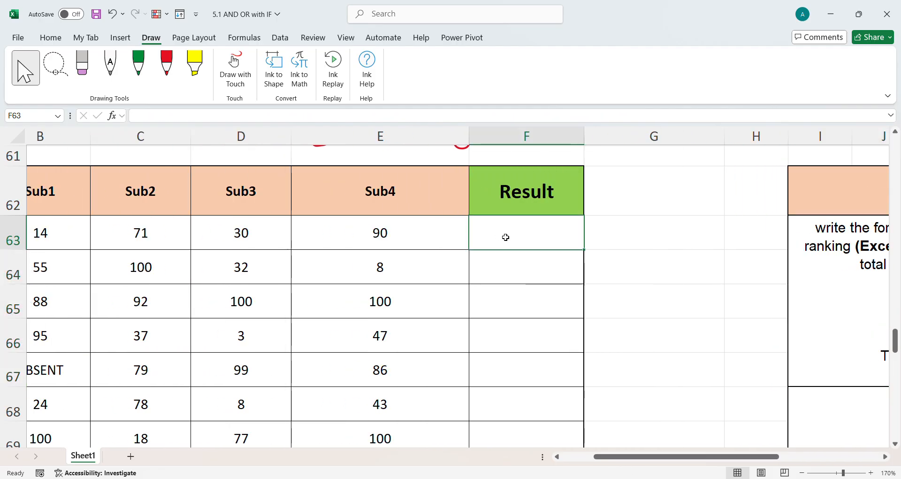
{"action": "type", "text": "=I"}
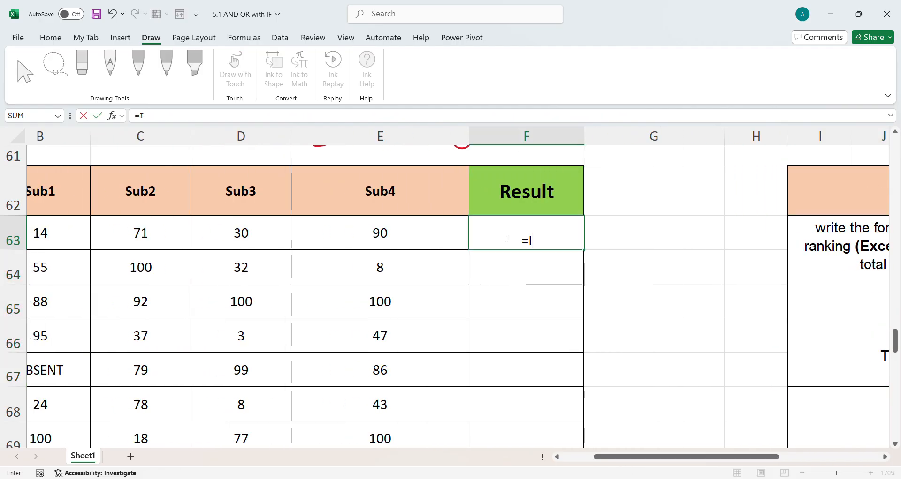
{"action": "type", "text": "F(SUM("}
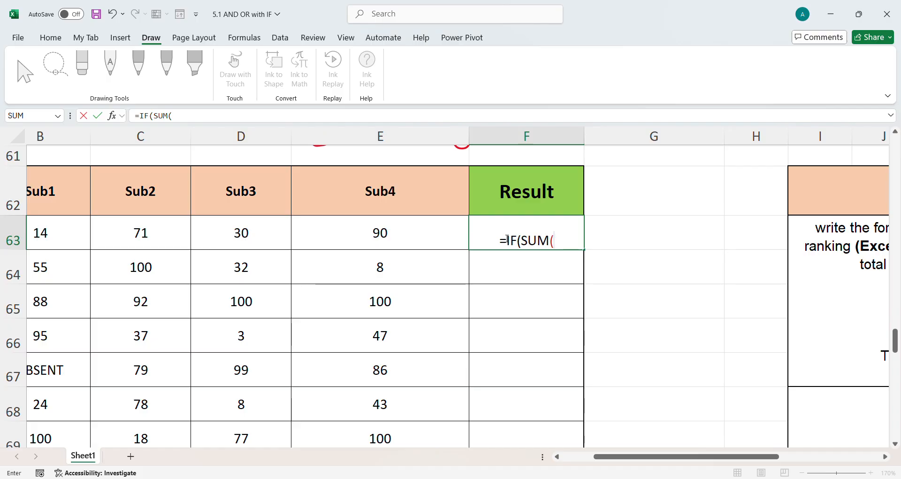
{"action": "left_click_drag", "start_coordinate": [387, 241], "coordinate": [65, 243]}
{"action": "type", "text": ")"}
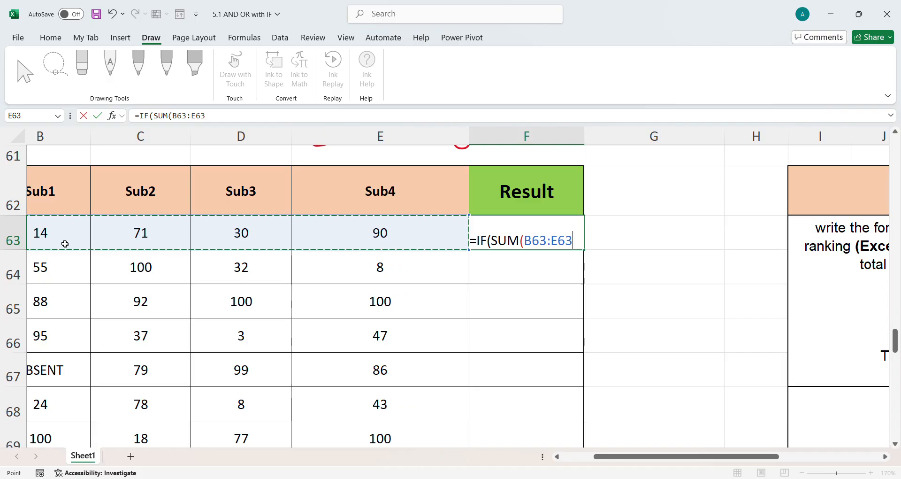
{"action": "type", "text": ">"}
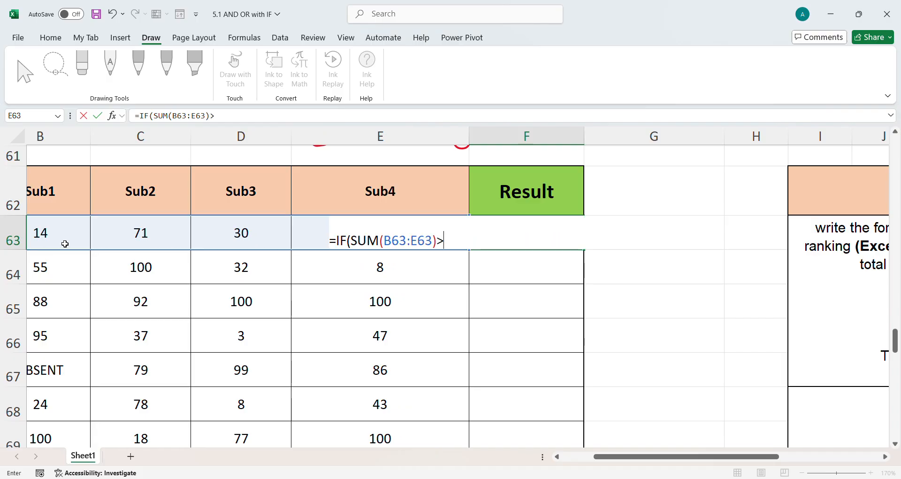
{"action": "type", "text": "=350"}
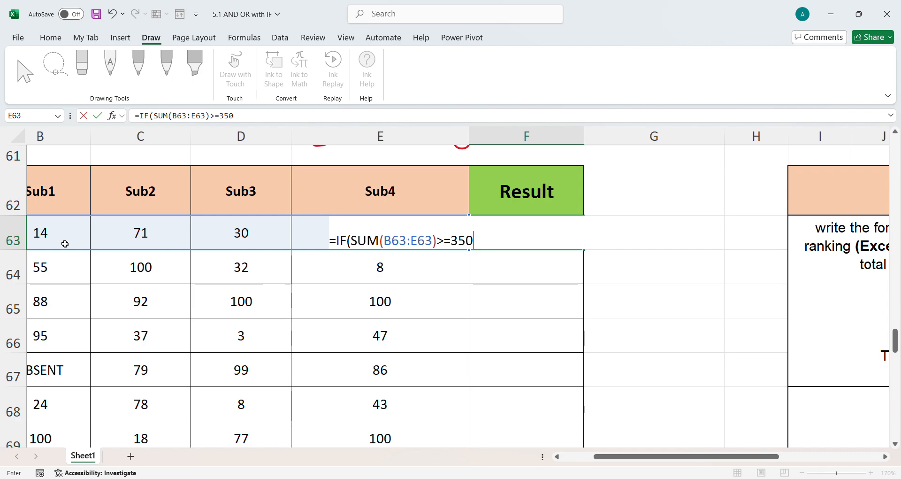
{"action": "type", "text": ",\"EXCEL"}
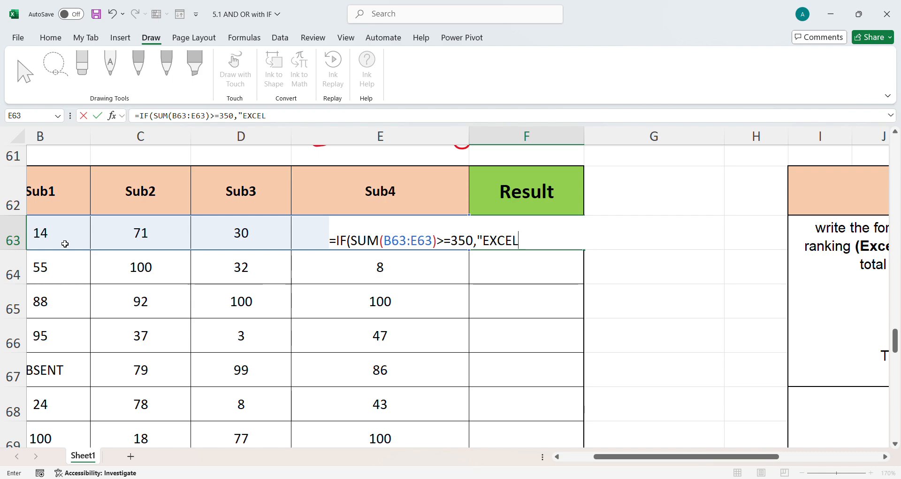
{"action": "type", "text": "LENT\""}
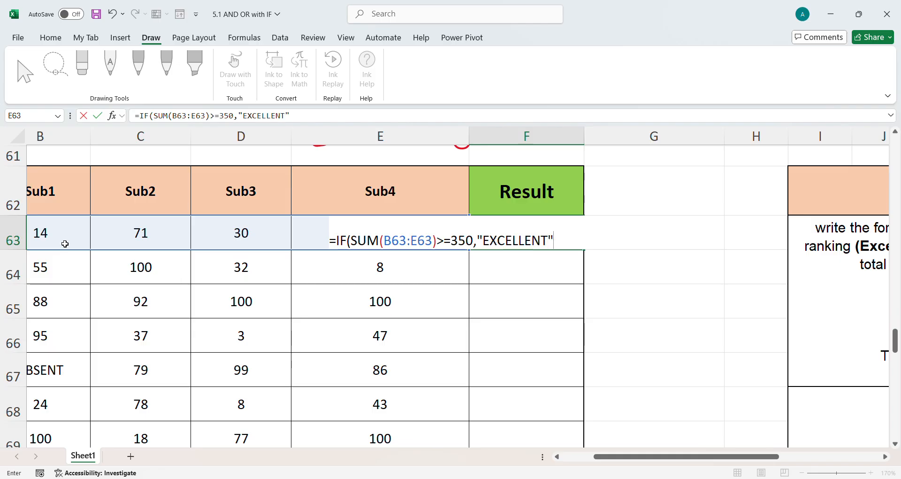
{"action": "type", "text": ",SUM"}
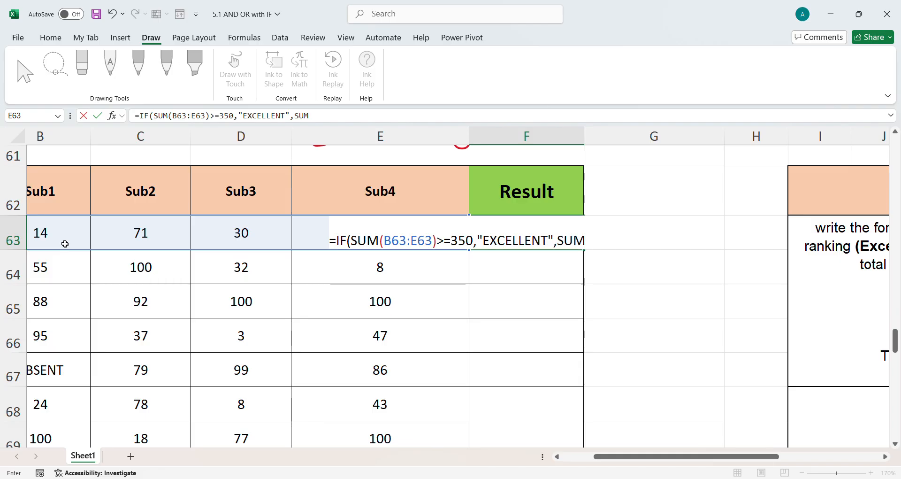
{"action": "type", "text": "("}
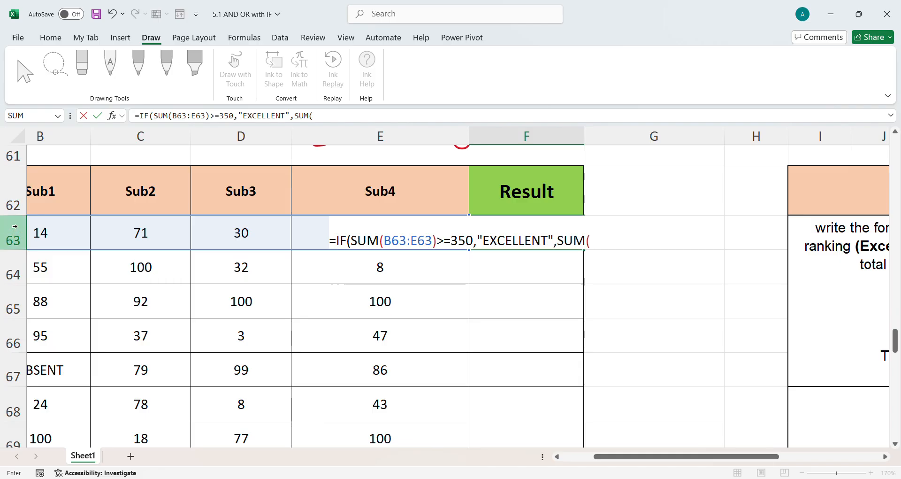
Continue the F63 formula with SUM(B63:E63)>=250 returning "GOOD", then begin another SUM
{"action": "left_click_drag", "start_coordinate": [67, 230], "coordinate": [377, 237]}
{"action": "type", "text": ">=250,\"GOOD"}
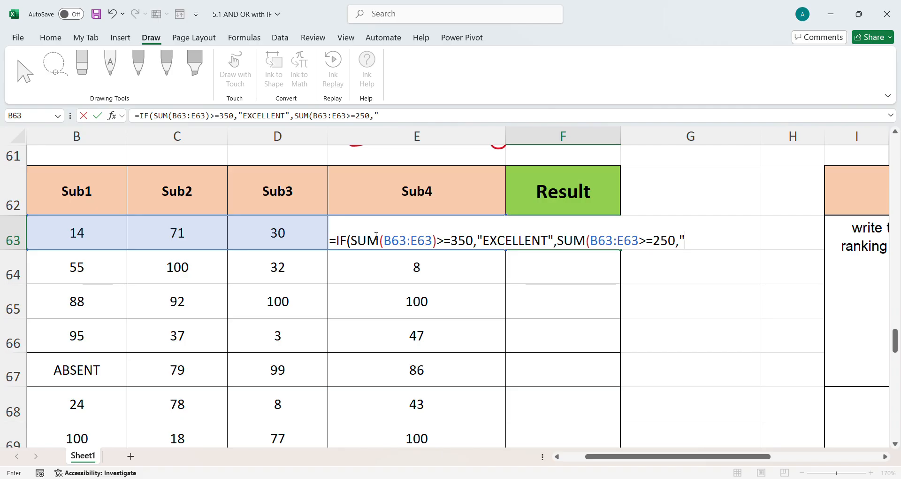
{"action": "type", "text": "\","}
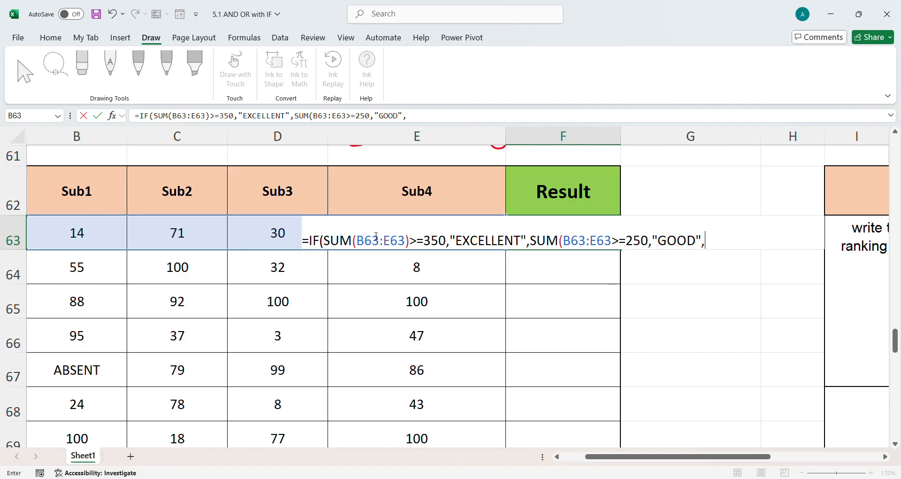
{"action": "left_click", "coordinate": [651, 247]}
{"action": "type", "text": ")"}
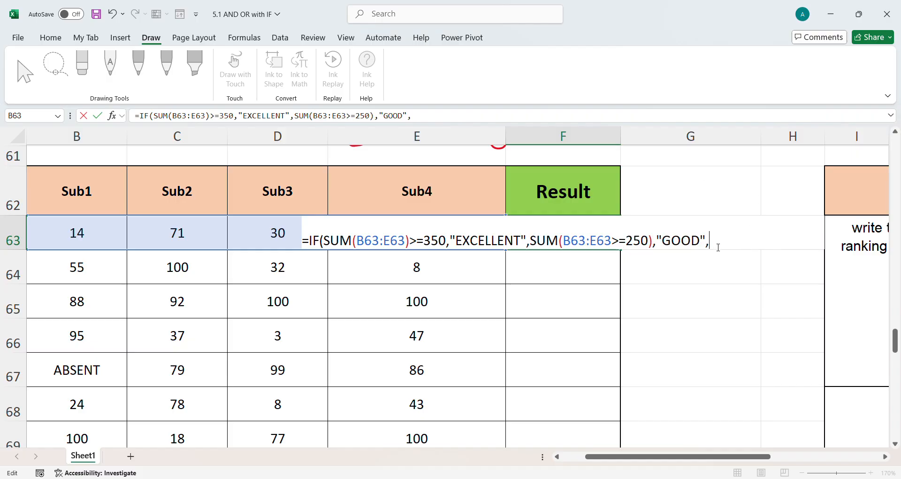
{"action": "type", "text": "SUM("}
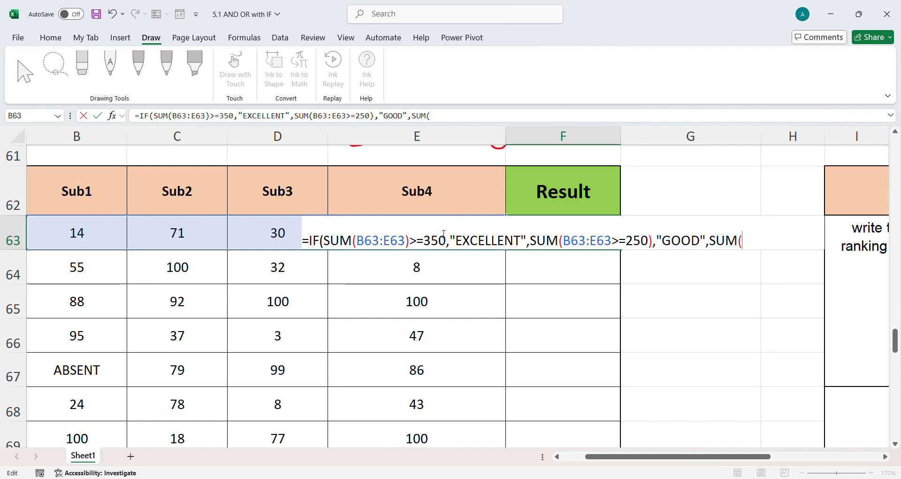
Delete and retype the "GOOD" text inside the F63 formula
{"action": "left_click", "coordinate": [89, 244]}
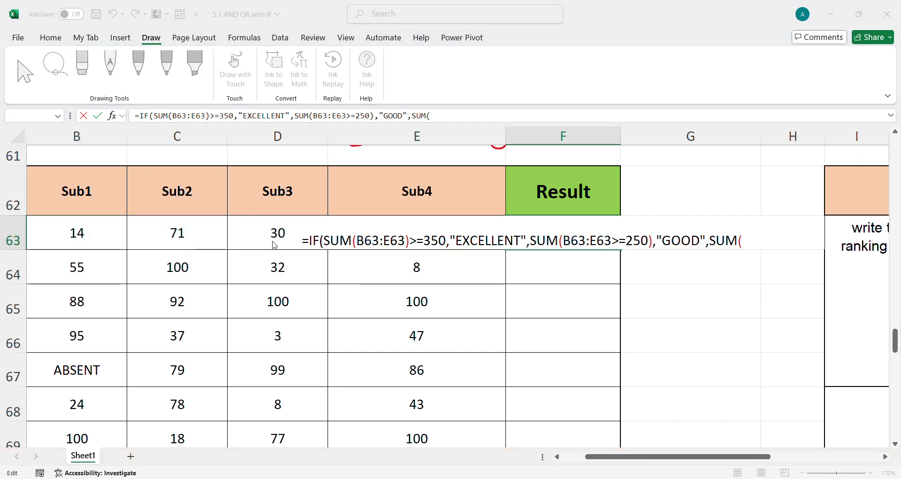
{"action": "left_click", "coordinate": [451, 268]}
{"action": "left_click_drag", "start_coordinate": [102, 237], "coordinate": [389, 238]}
{"action": "key", "text": "BackSpace"}
{"action": "key", "text": "BackSpace"}
{"action": "key", "text": "BackSpace"}
{"action": "key", "text": "BackSpace"}
{"action": "key", "text": "BackSpace"}
{"action": "key", "text": "BackSpace"}
{"action": "key", "text": "BackSpace"}
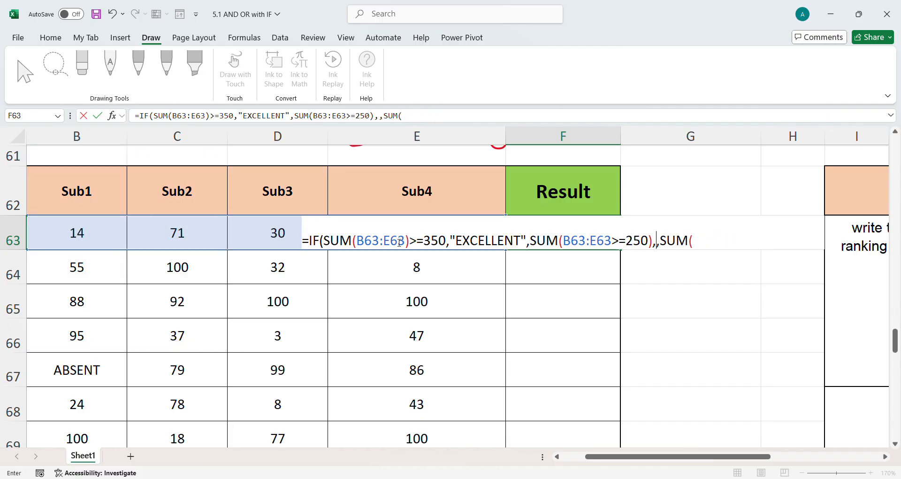
{"action": "type", "text": "\"G"}
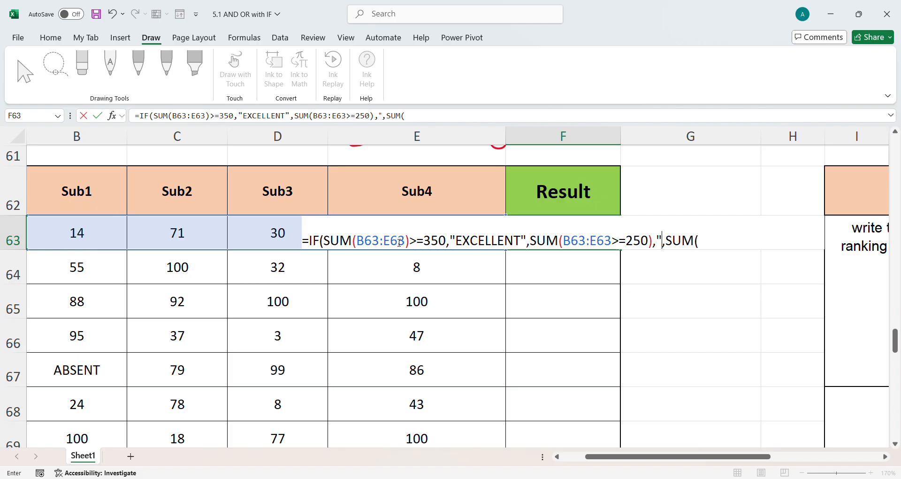
{"action": "type", "text": "OOD\""}
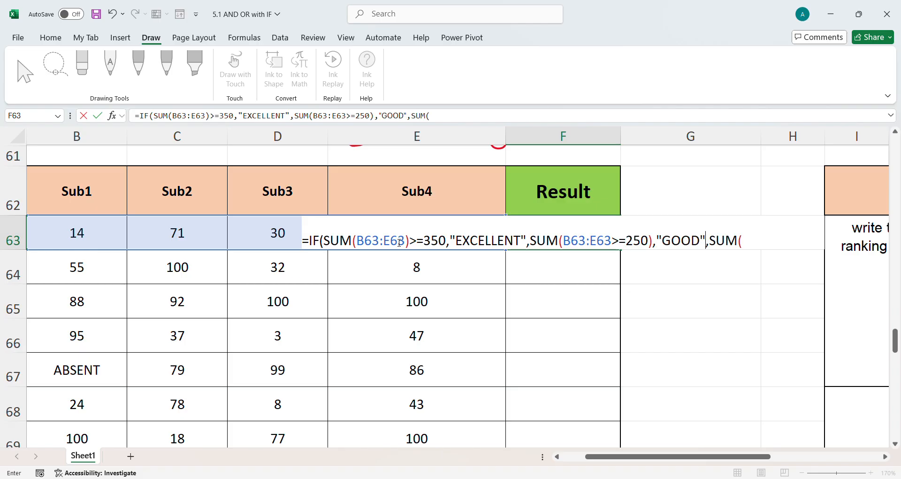
Continue the F63 formula with SUM(B63:E63)>=200 returning "SATISFACTORY", selecting B63:E63 as the range
{"action": "key", "text": "End"}
{"action": "left_click", "coordinate": [95, 235]}
{"action": "left_click_drag", "start_coordinate": [94, 234], "coordinate": [359, 240]}
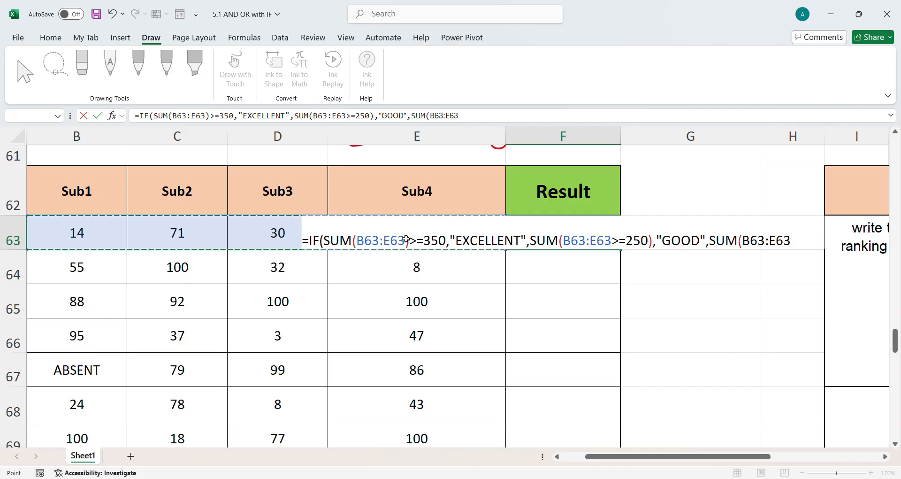
{"action": "type", "text": ")>"}
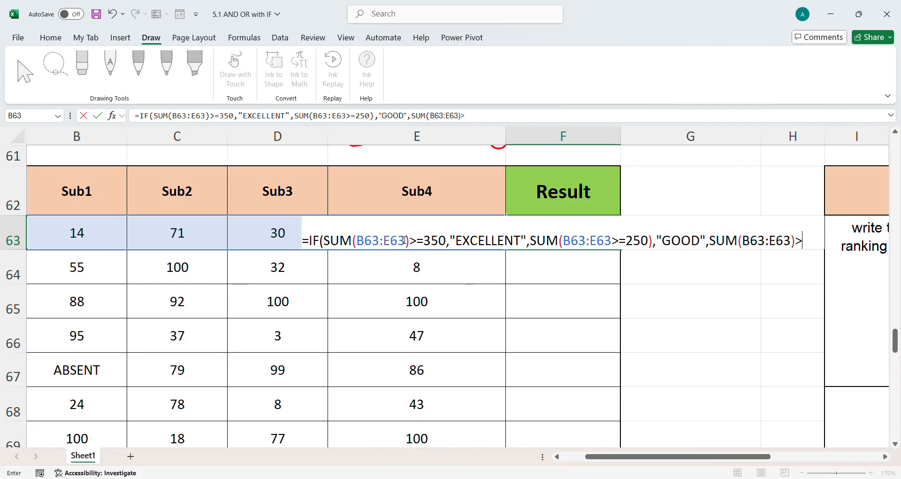
{"action": "type", "text": "=200,"}
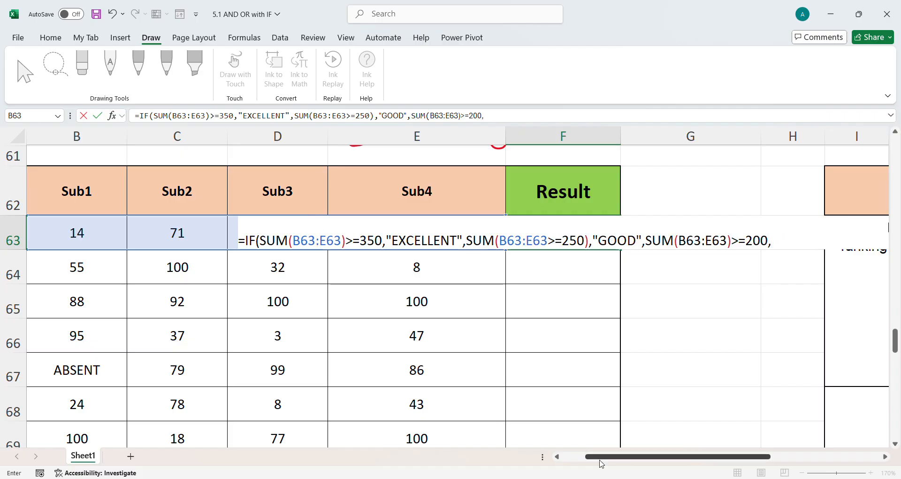
{"action": "type", "text": "\"SATISFACTORY\""}
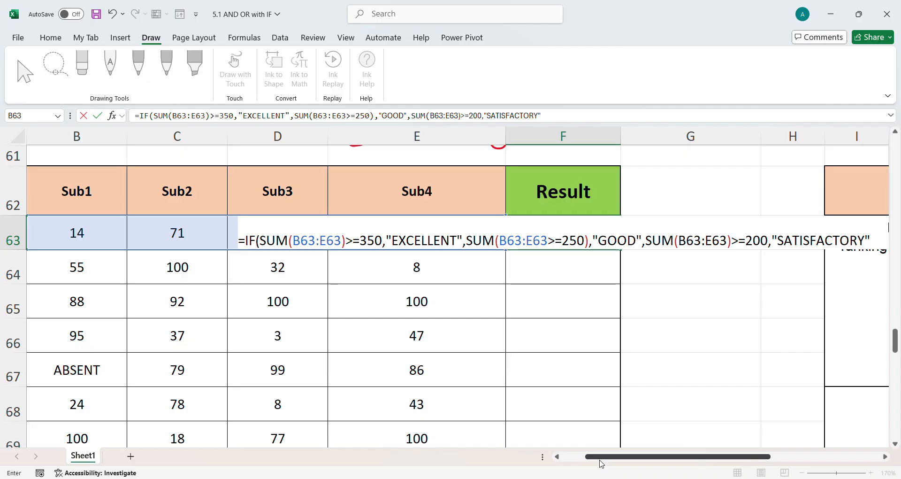
{"action": "type", "text": ",\"POOR"}
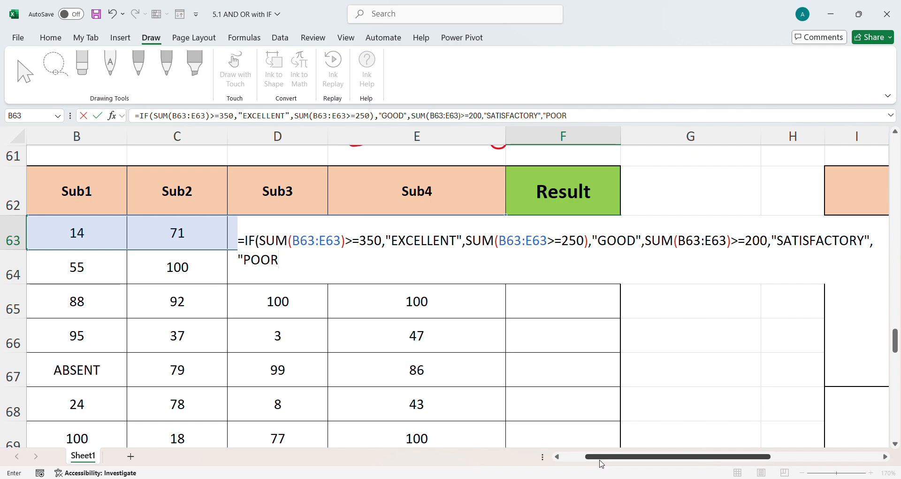
{"action": "type", "text": "\")"}
Finish the F63 formula with "POOR" as the final result, close the bracket and try to enter it
{"action": "key", "text": "Return"}
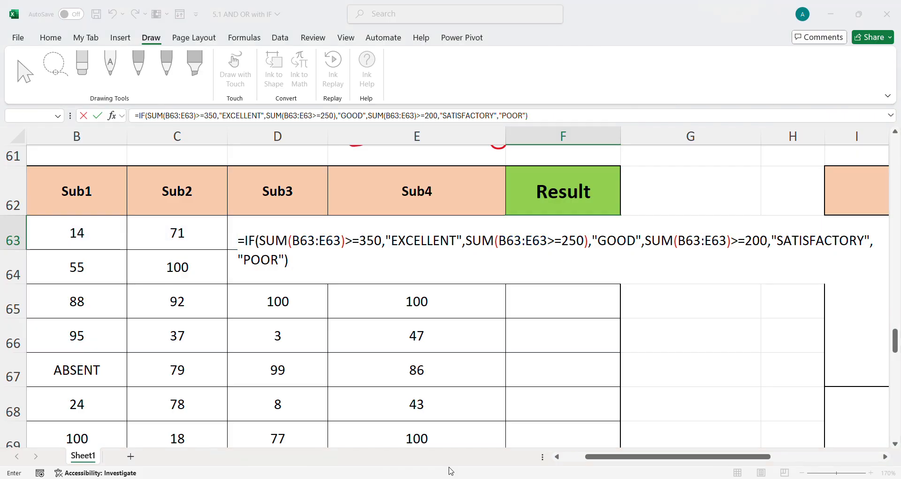
{"action": "key", "text": "Return"}
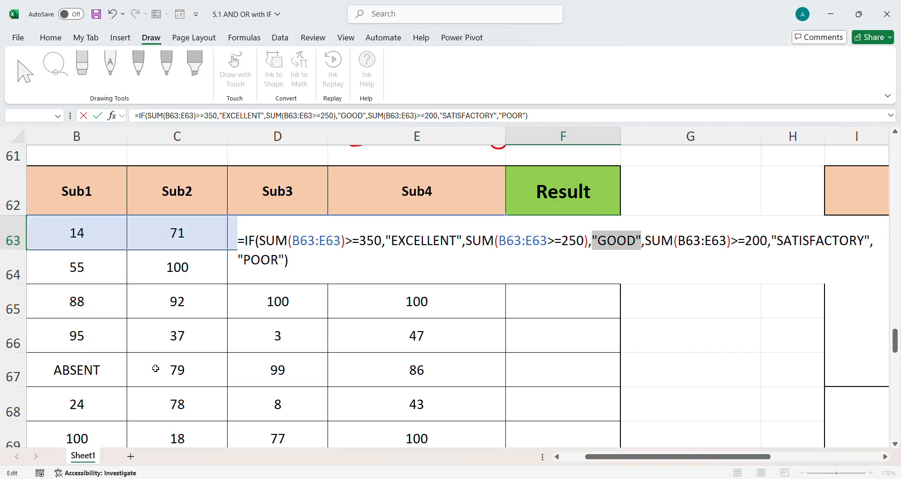
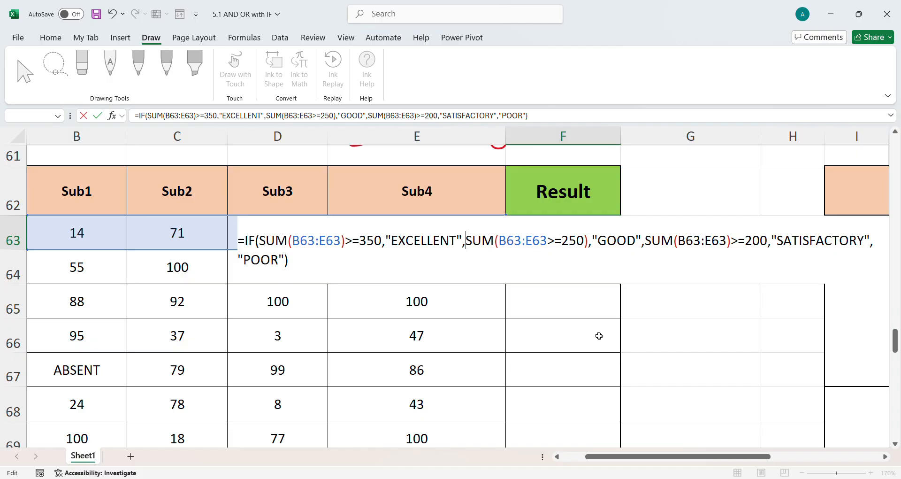
Try wrapping the GOOD and SATISFACTORY conditions of the F63 formula in extra brackets, then abandon the cell edit
{"action": "left_click_drag", "start_coordinate": [656, 461], "coordinate": [633, 456]}
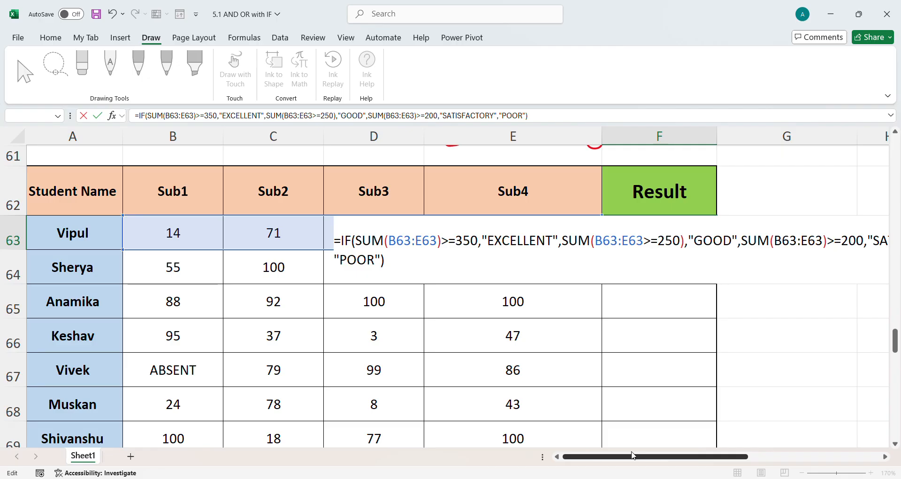
{"action": "left_click_drag", "start_coordinate": [632, 455], "coordinate": [640, 453]}
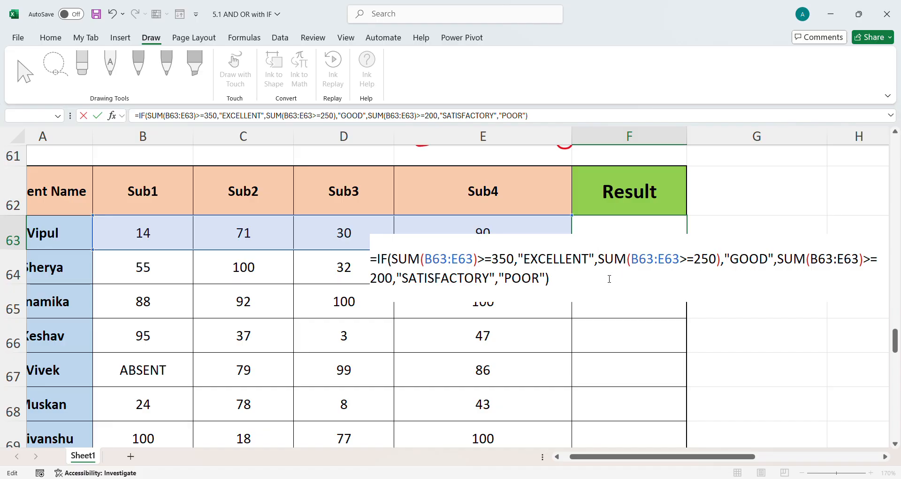
{"action": "type", "text": "("}
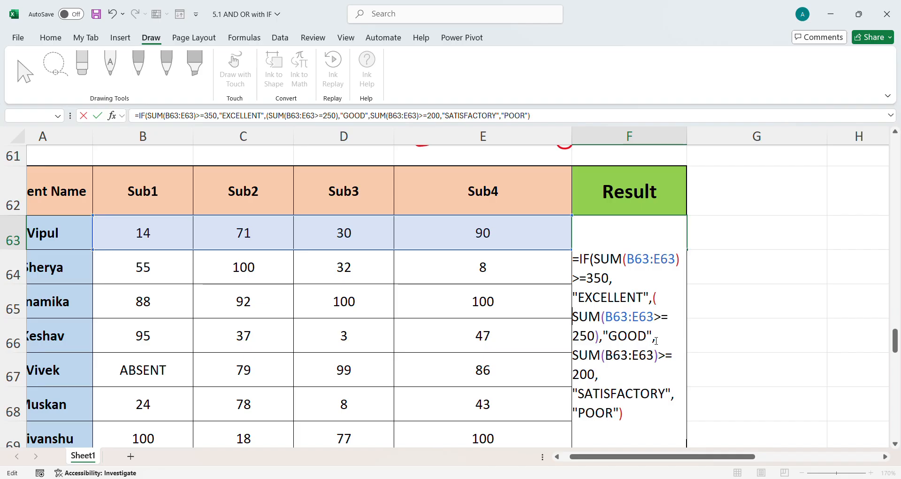
{"action": "left_click", "coordinate": [601, 339]}
{"action": "type", "text": ")"}
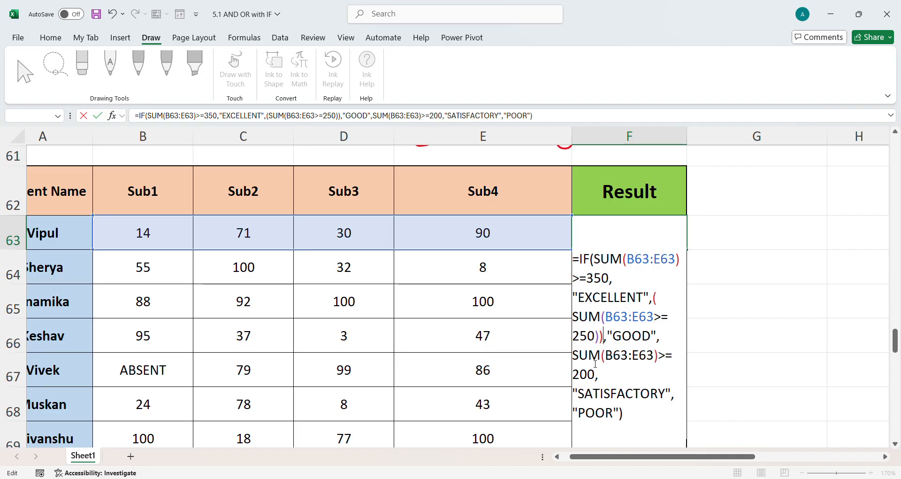
{"action": "type", "text": "("}
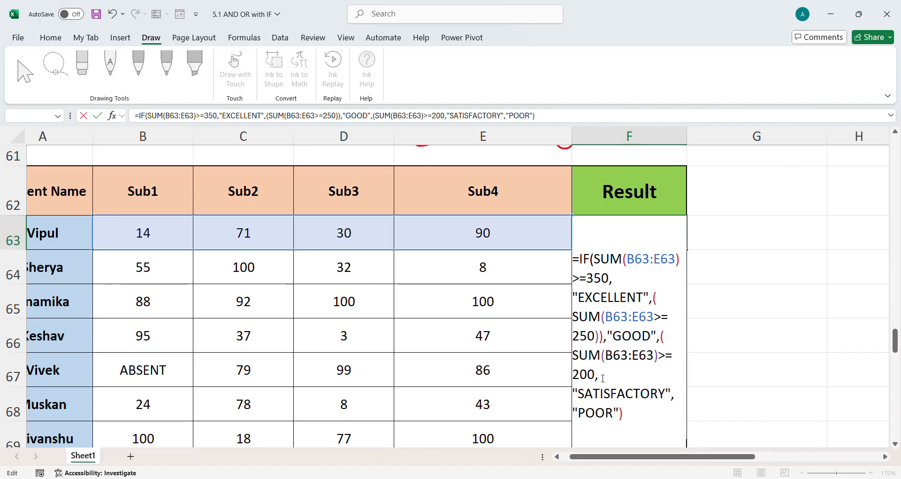
{"action": "type", "text": ")"}
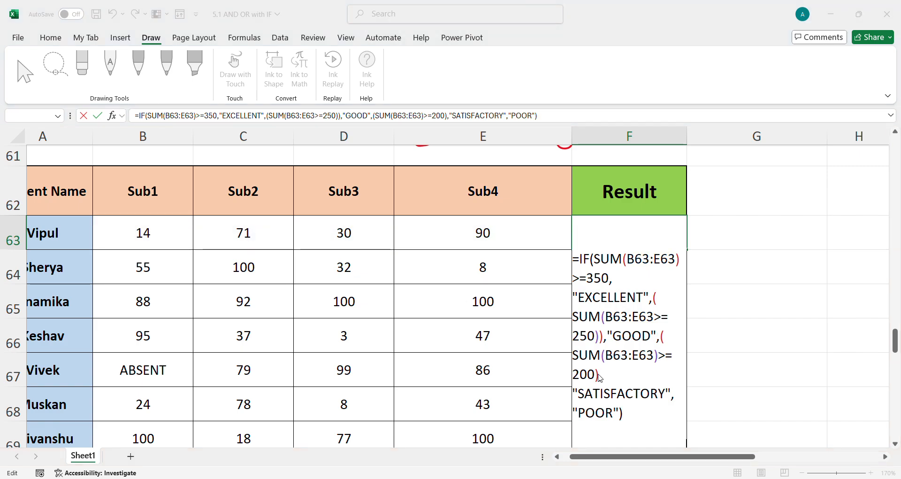
{"action": "left_click", "coordinate": [602, 376]}
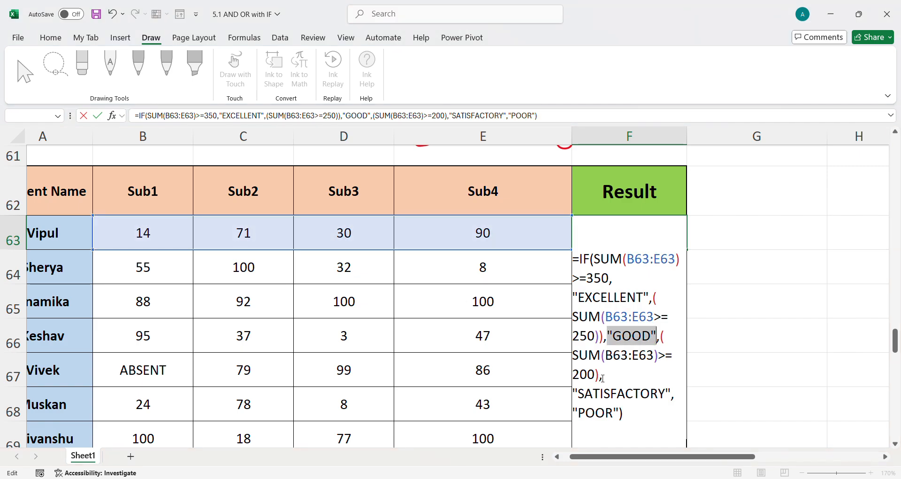
{"action": "left_click", "coordinate": [803, 315]}
{"action": "key", "text": "Escape"}
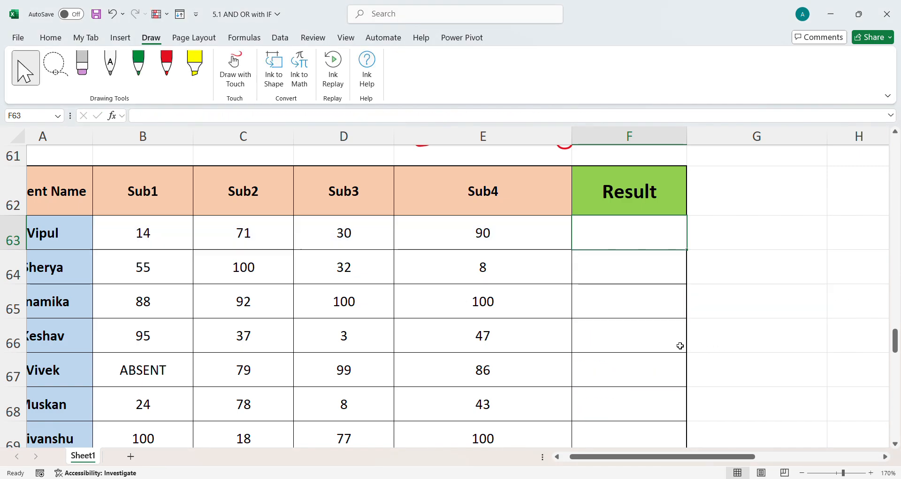
Try writing a SUMIFS formula in F62 with range B63:E63 and SUM(B63:E63)>=350 as the criterion
{"action": "key", "text": "Up"}
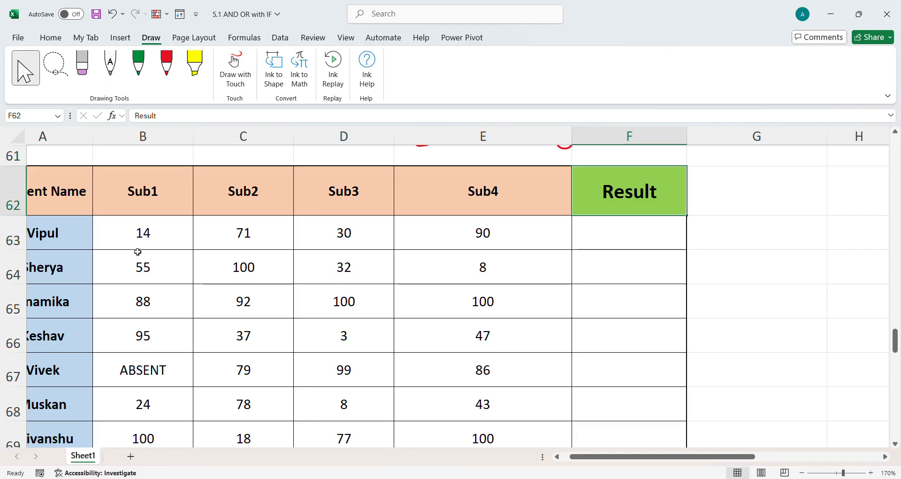
{"action": "left_click_drag", "start_coordinate": [144, 243], "coordinate": [457, 240]}
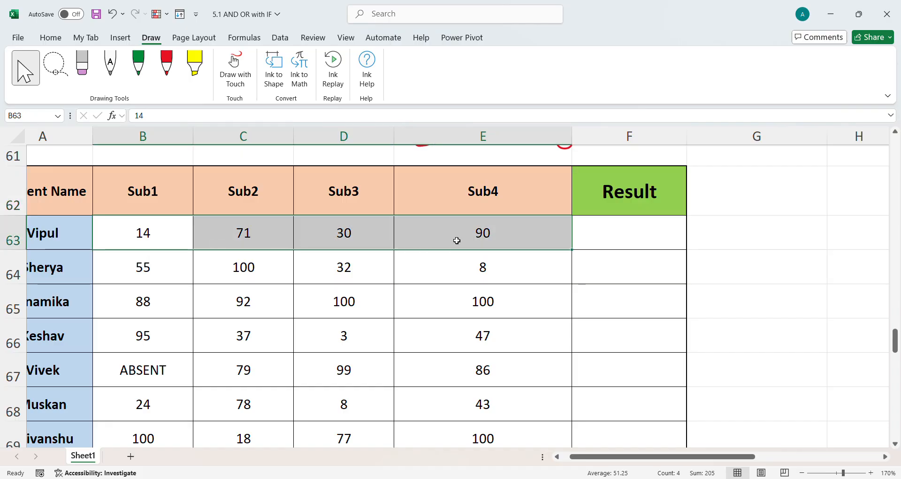
{"action": "left_click", "coordinate": [606, 203]}
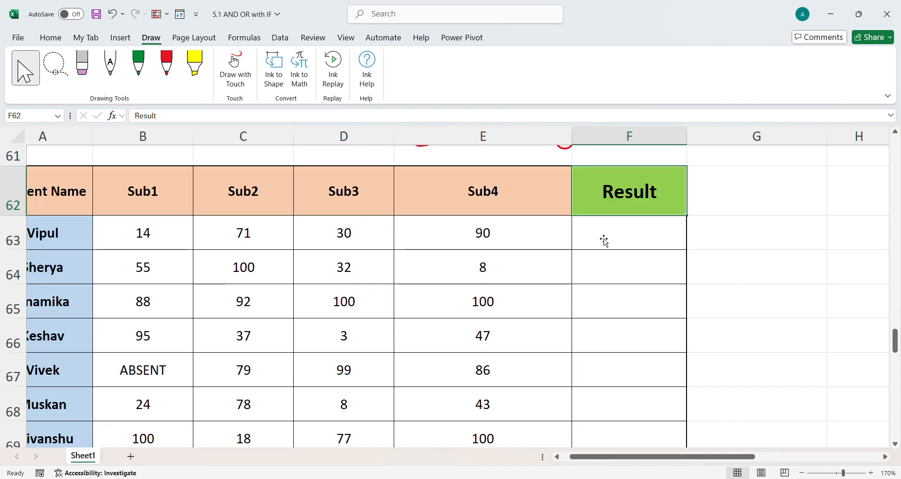
{"action": "type", "text": "=IF"}
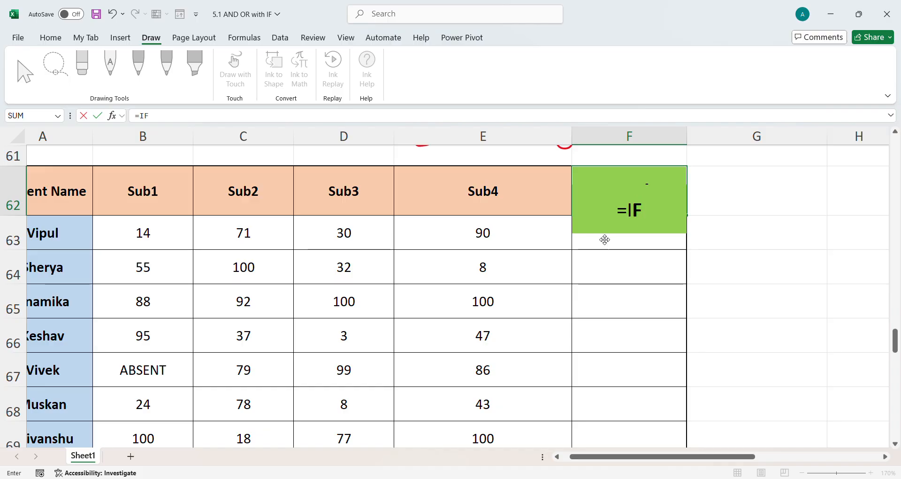
{"action": "type", "text": "("}
{"action": "left_click", "coordinate": [635, 213]}
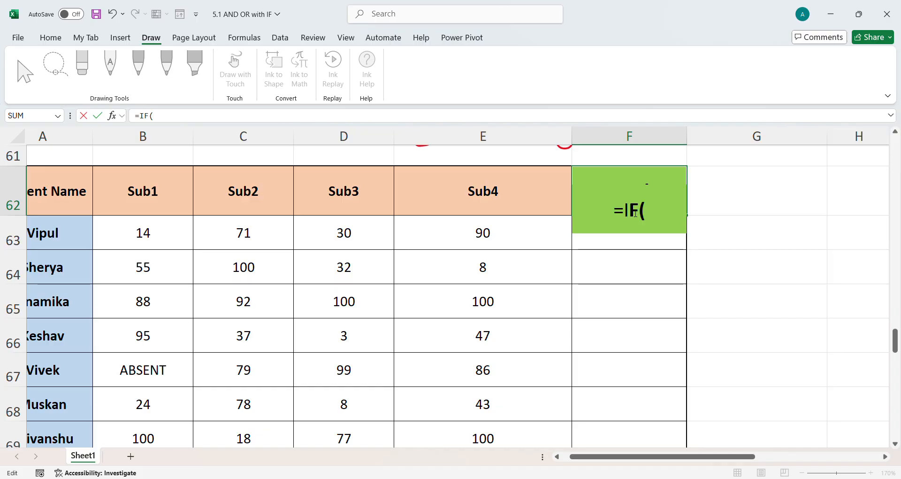
{"action": "type", "text": "SUMI"}
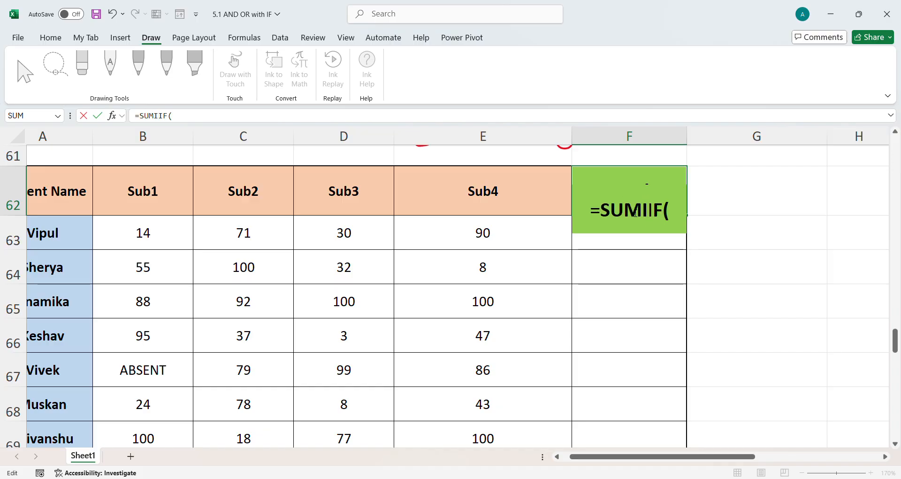
{"action": "key", "text": "BackSpace"}
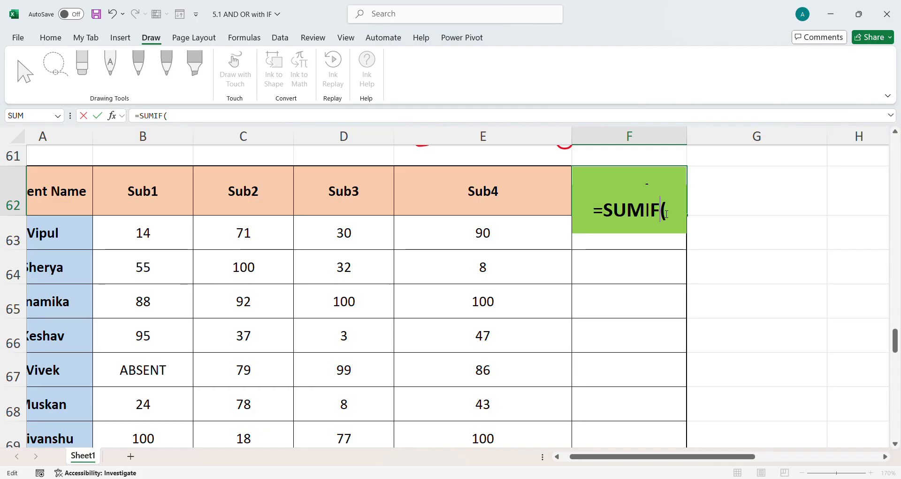
{"action": "type", "text": "S"}
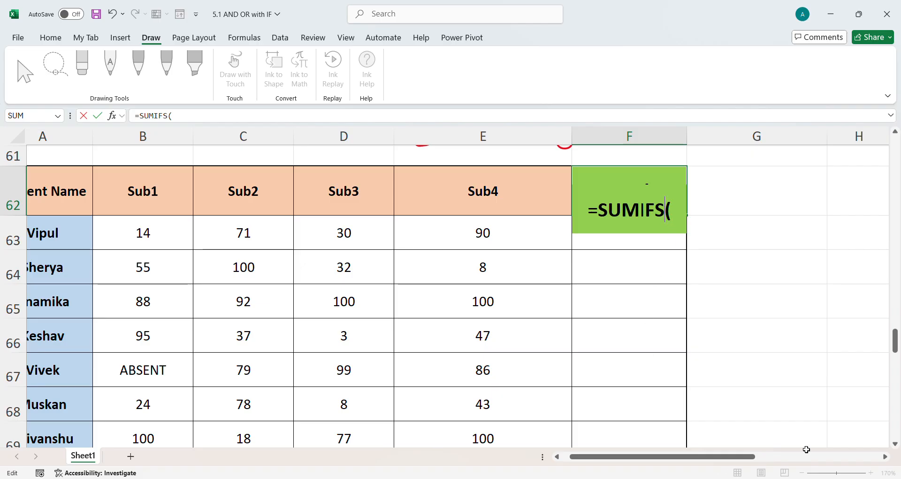
{"action": "left_click", "coordinate": [143, 243]}
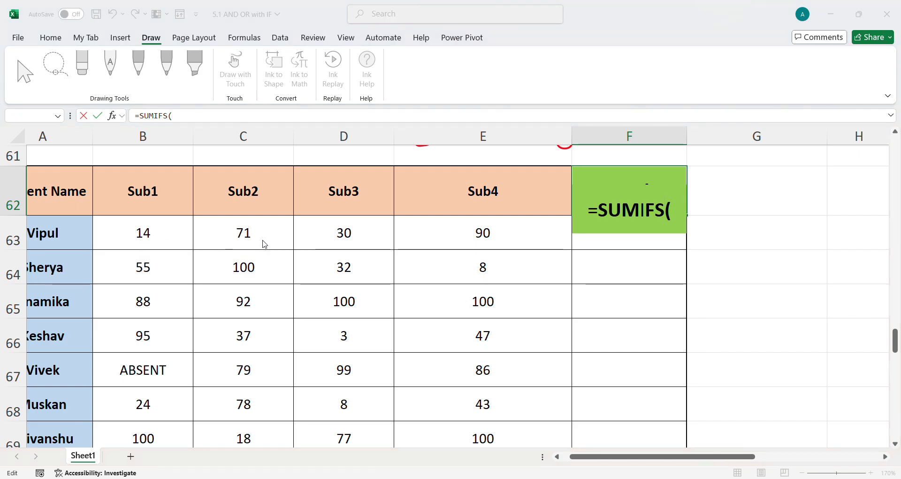
{"action": "left_click", "coordinate": [512, 269]}
{"action": "left_click", "coordinate": [650, 214]}
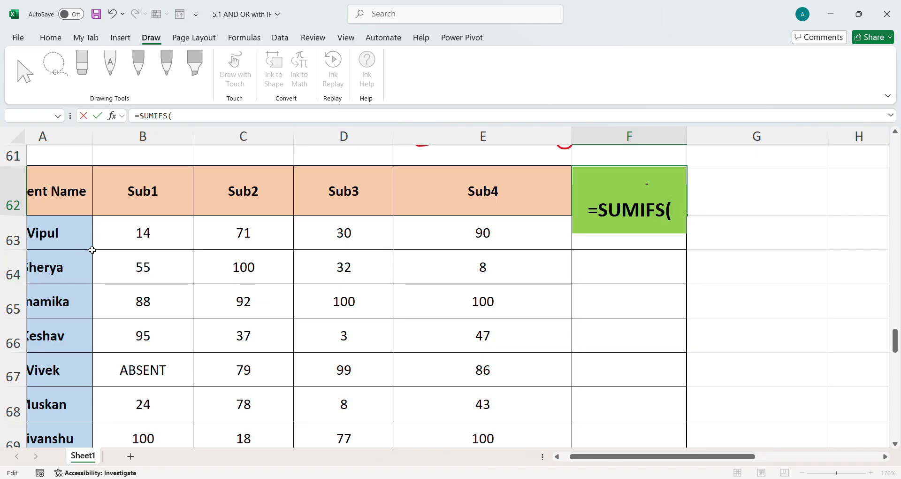
{"action": "left_click_drag", "start_coordinate": [127, 236], "coordinate": [455, 238]}
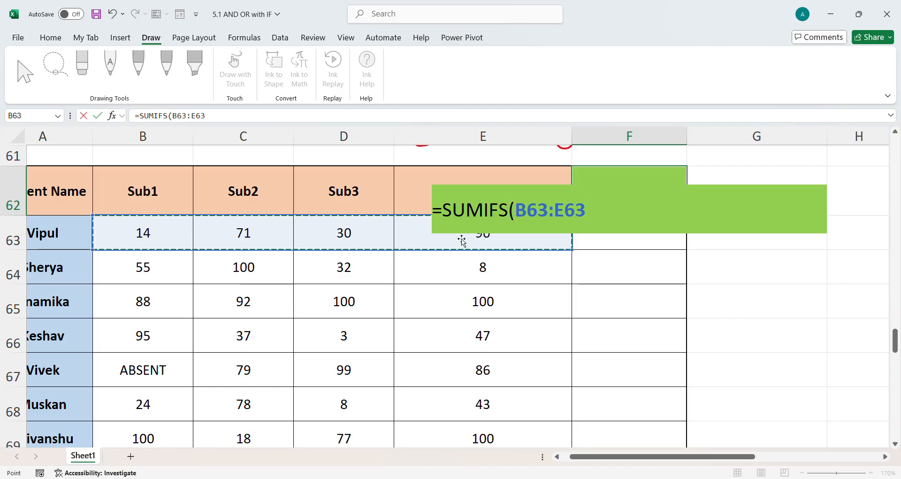
{"action": "type", "text": ","}
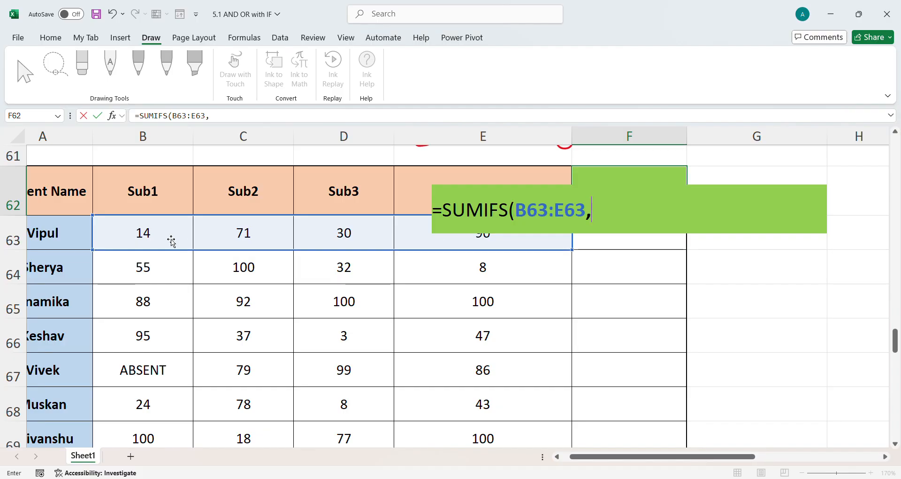
{"action": "type", "text": "SUM("}
{"action": "left_click_drag", "start_coordinate": [125, 238], "coordinate": [539, 246]}
{"action": "type", "text": ")>=350"}
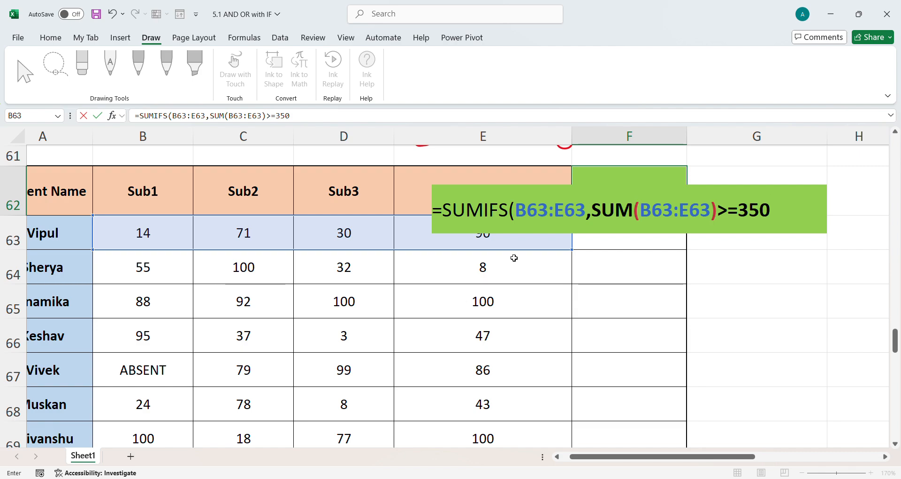
Delete the typed SUMIFS formula from F62 and move to F65
{"action": "key", "text": "BackSpace"}
{"action": "key", "text": "BackSpace"}
{"action": "key", "text": "BackSpace"}
{"action": "key", "text": "BackSpace"}
{"action": "key", "text": "BackSpace"}
{"action": "key", "text": "BackSpace"}
{"action": "key", "text": "BackSpace"}
{"action": "key", "text": "BackSpace"}
{"action": "key", "text": "BackSpace"}
{"action": "key", "text": "BackSpace"}
{"action": "key", "text": "BackSpace"}
{"action": "key", "text": "BackSpace"}
{"action": "key", "text": "BackSpace"}
{"action": "key", "text": "BackSpace"}
{"action": "key", "text": "BackSpace"}
{"action": "key", "text": "BackSpace"}
{"action": "key", "text": "BackSpace"}
{"action": "key", "text": "BackSpace"}
{"action": "key", "text": "BackSpace"}
{"action": "key", "text": "BackSpace"}
{"action": "key", "text": "BackSpace"}
{"action": "key", "text": "BackSpace"}
{"action": "key", "text": "BackSpace"}
{"action": "key", "text": "BackSpace"}
{"action": "key", "text": "BackSpace"}
{"action": "key", "text": "BackSpace"}
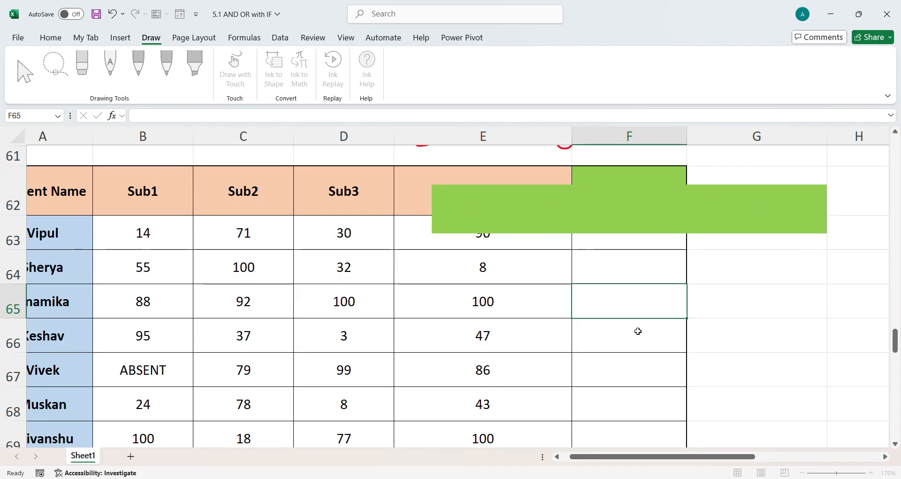
{"action": "left_click", "coordinate": [615, 316]}
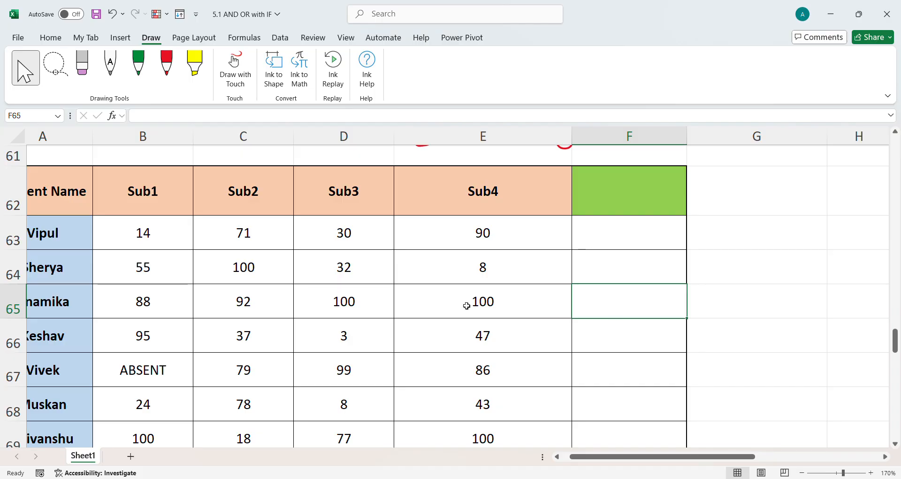
Scroll through the sheet to review the Total Marks and REMARKS tables and their task descriptions
{"action": "scroll", "coordinate": [312, 322], "scroll_direction": "down", "scroll_amount": 5}
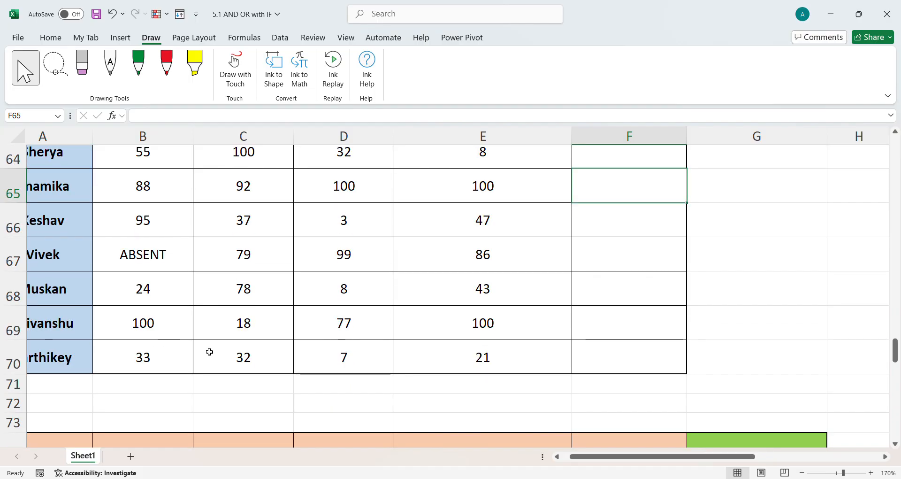
{"action": "scroll", "coordinate": [209, 353], "scroll_direction": "down", "scroll_amount": 1}
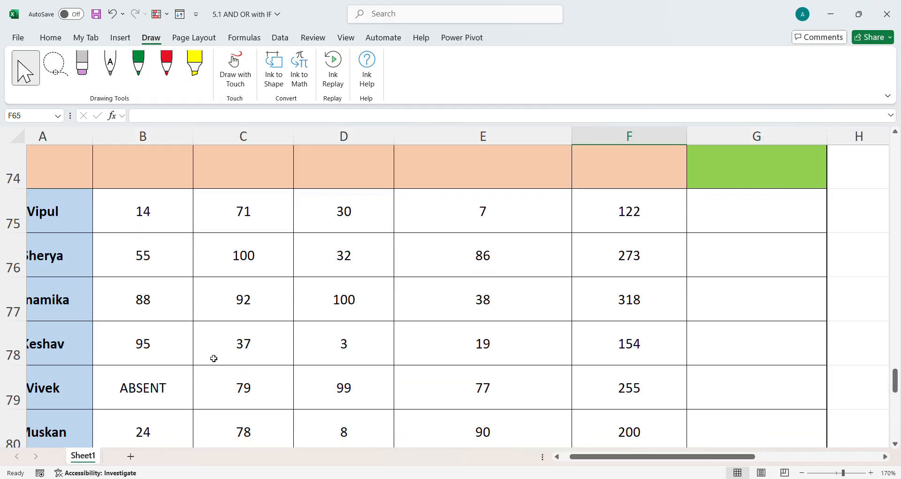
{"action": "scroll", "coordinate": [220, 366], "scroll_direction": "up", "scroll_amount": 6}
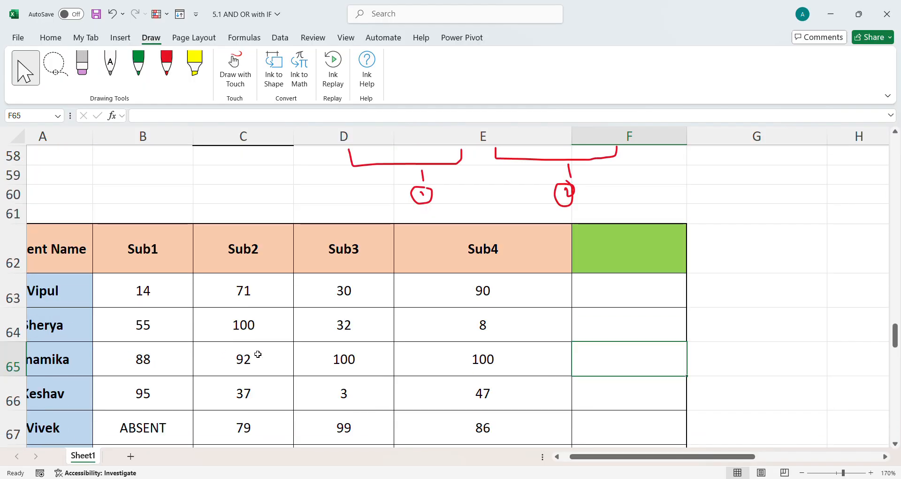
{"action": "scroll", "coordinate": [625, 288], "scroll_direction": "down", "scroll_amount": 8}
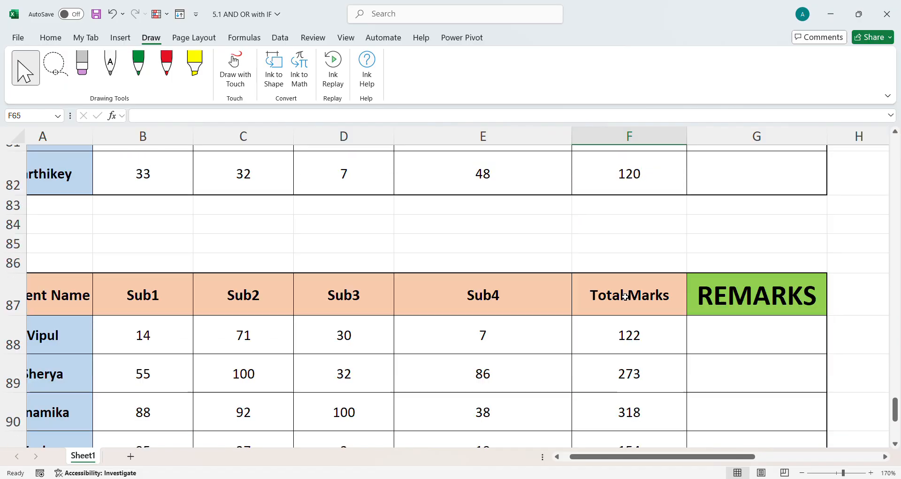
{"action": "scroll", "coordinate": [626, 296], "scroll_direction": "down", "scroll_amount": 2}
{"action": "scroll", "coordinate": [619, 314], "scroll_direction": "up", "scroll_amount": 5}
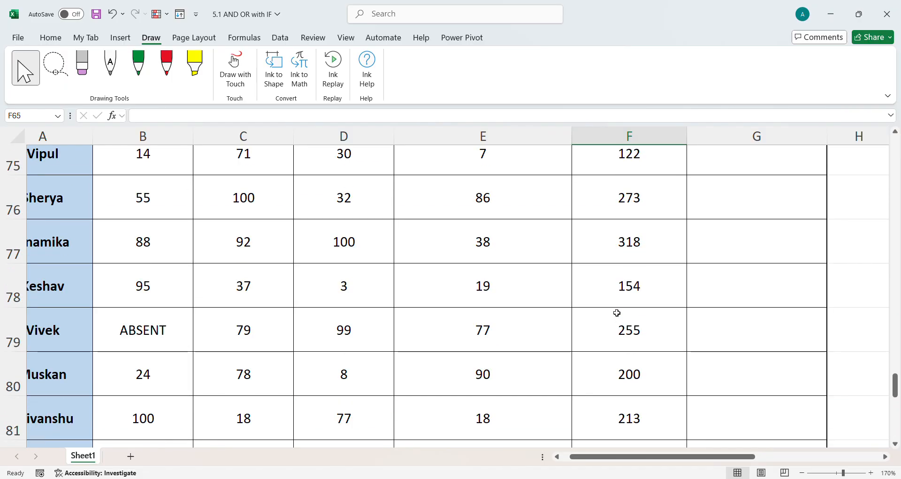
{"action": "scroll", "coordinate": [545, 246], "scroll_direction": "up", "scroll_amount": 2}
{"action": "left_click", "coordinate": [750, 325]}
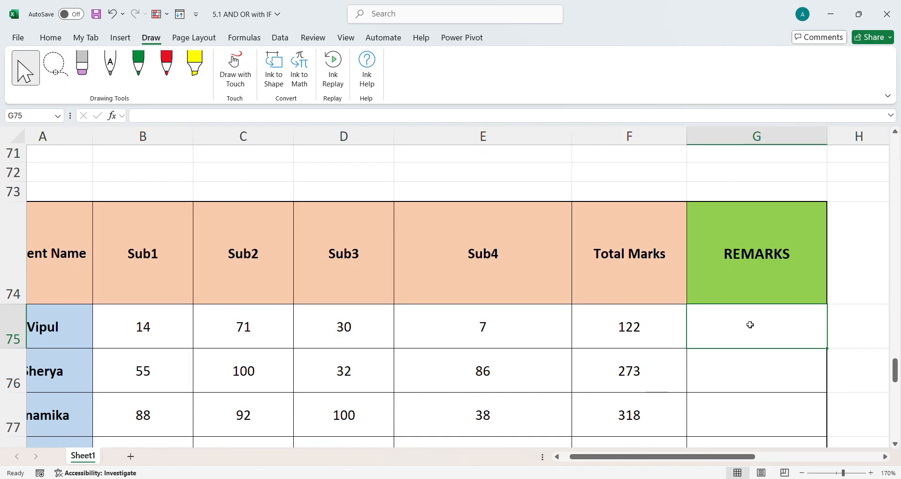
{"action": "left_click_drag", "start_coordinate": [708, 458], "coordinate": [823, 458]}
{"action": "scroll", "coordinate": [730, 376], "scroll_direction": "down", "scroll_amount": 1}
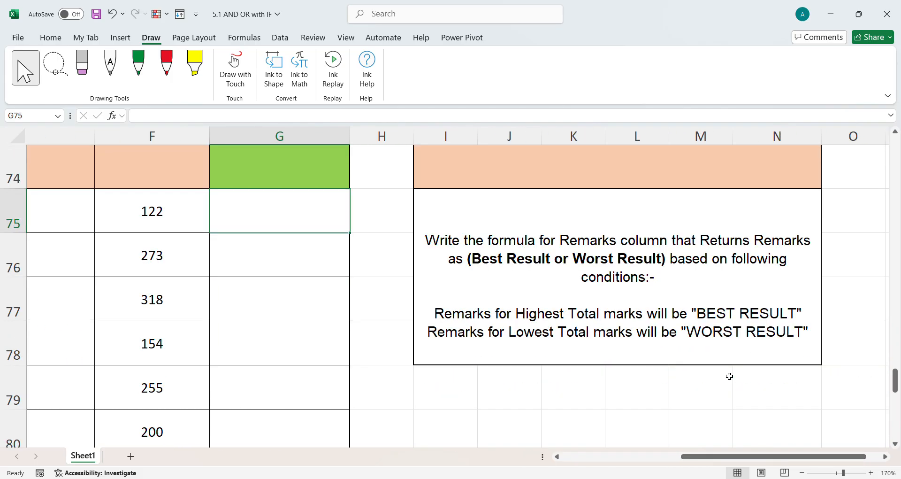
{"action": "scroll", "coordinate": [475, 304], "scroll_direction": "up", "scroll_amount": 6}
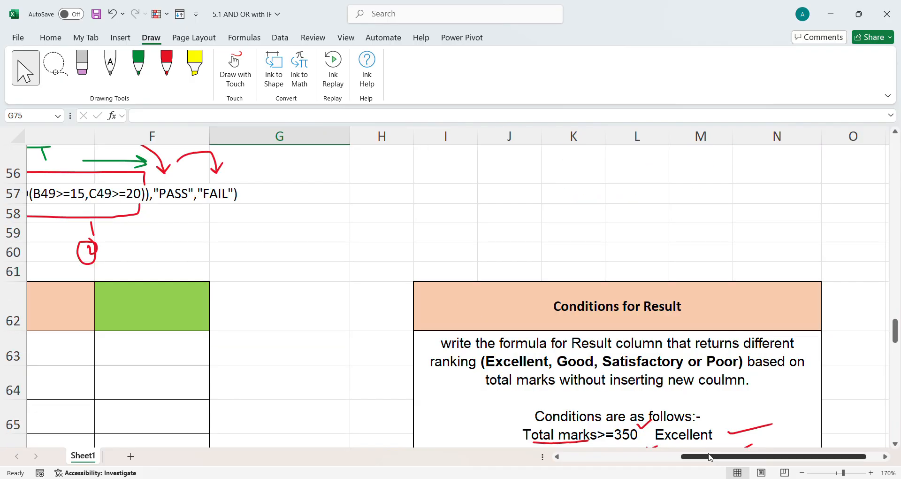
{"action": "left_click_drag", "start_coordinate": [710, 457], "coordinate": [561, 473]}
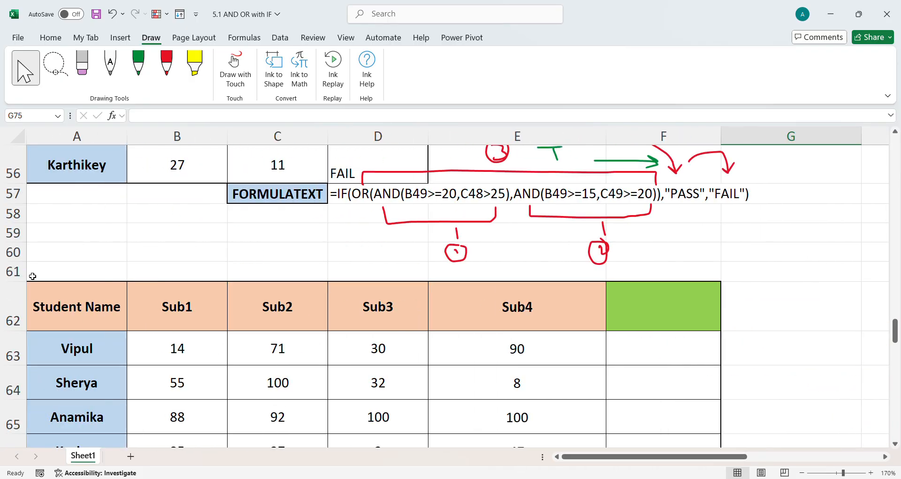
{"action": "scroll", "coordinate": [618, 275], "scroll_direction": "down", "scroll_amount": 2}
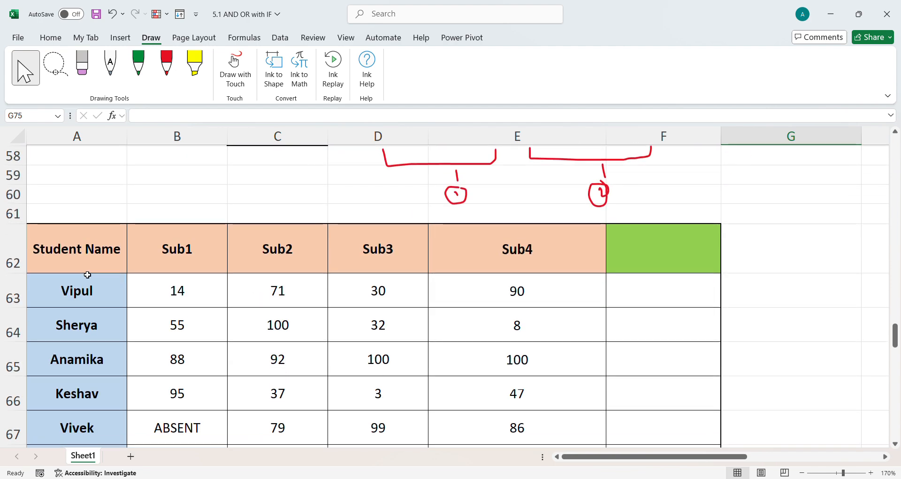
Select the block from A62 down to row 97 and across to column P
{"action": "left_click", "coordinate": [43, 249]}
{"action": "left_click_drag", "start_coordinate": [45, 250], "coordinate": [894, 409]}
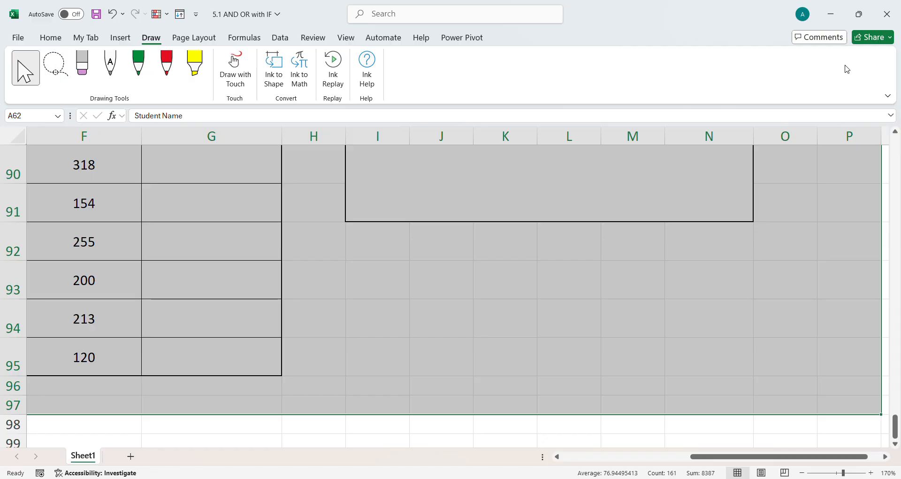